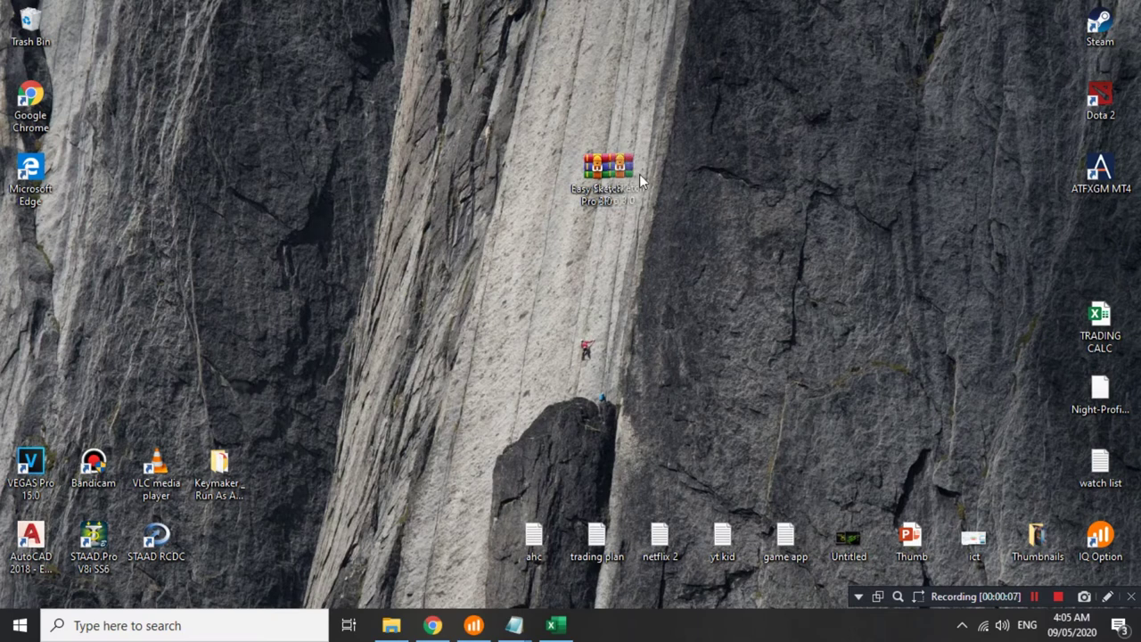
# Move the Easy Sketch Pro 3.0 archive icon to a new spot on the desktop.
pyautogui.moveTo(625, 190)
pyautogui.mouseDown()
pyautogui.moveTo(657, 207)
pyautogui.moveTo(639, 193)
pyautogui.mouseUp()
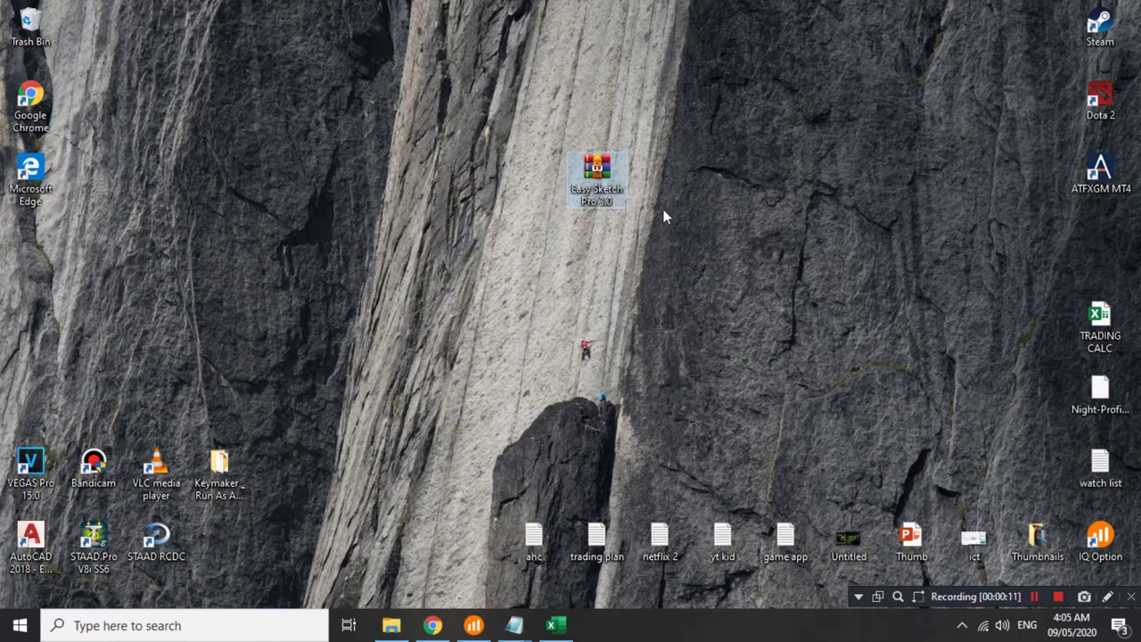
pyautogui.moveTo(504, 110)
pyautogui.mouseDown()
pyautogui.moveTo(594, 160)
pyautogui.moveTo(668, 226)
pyautogui.mouseUp()
pyautogui.moveTo(614, 172); pyautogui.dragTo(734, 211)
pyautogui.click(726, 250)
pyautogui.click(740, 190)
pyautogui.moveTo(688, 182)
pyautogui.mouseDown()
pyautogui.moveTo(563, 187)
pyautogui.moveTo(676, 209)
pyautogui.moveTo(604, 194)
pyautogui.moveTo(517, 263)
pyautogui.mouseUp()
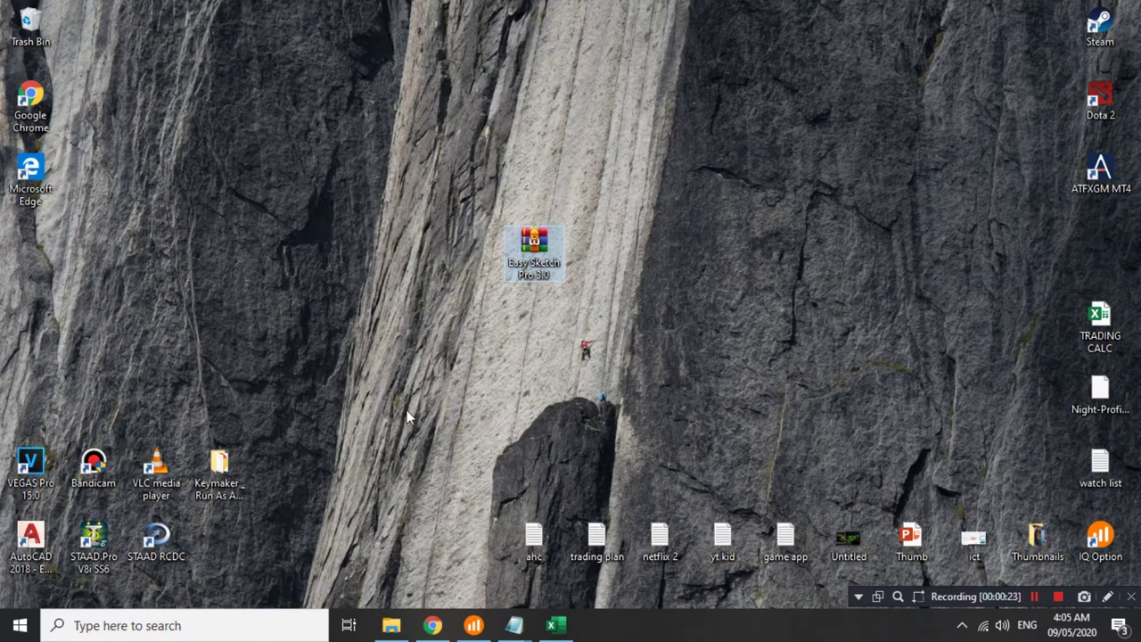
pyautogui.moveTo(532, 261)
pyautogui.mouseDown()
pyautogui.moveTo(566, 268)
pyautogui.moveTo(601, 323)
pyautogui.mouseUp()
pyautogui.moveTo(546, 258)
pyautogui.mouseDown()
pyautogui.moveTo(682, 210)
pyautogui.moveTo(571, 194)
pyautogui.moveTo(510, 209)
pyautogui.mouseUp()
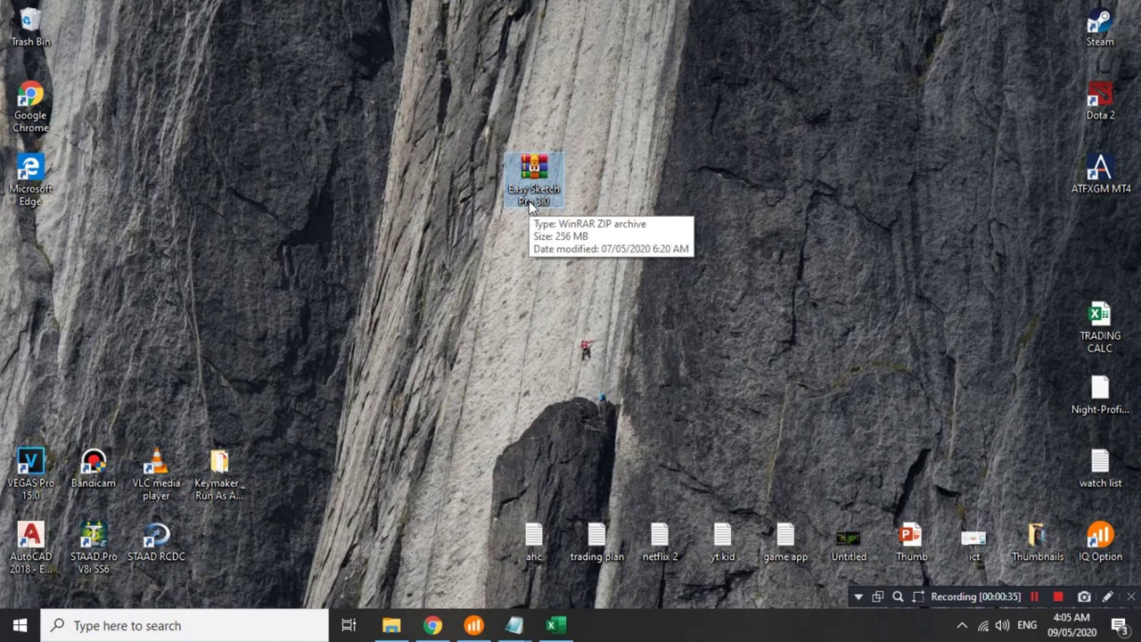
pyautogui.moveTo(529, 200); pyautogui.dragTo(582, 202)
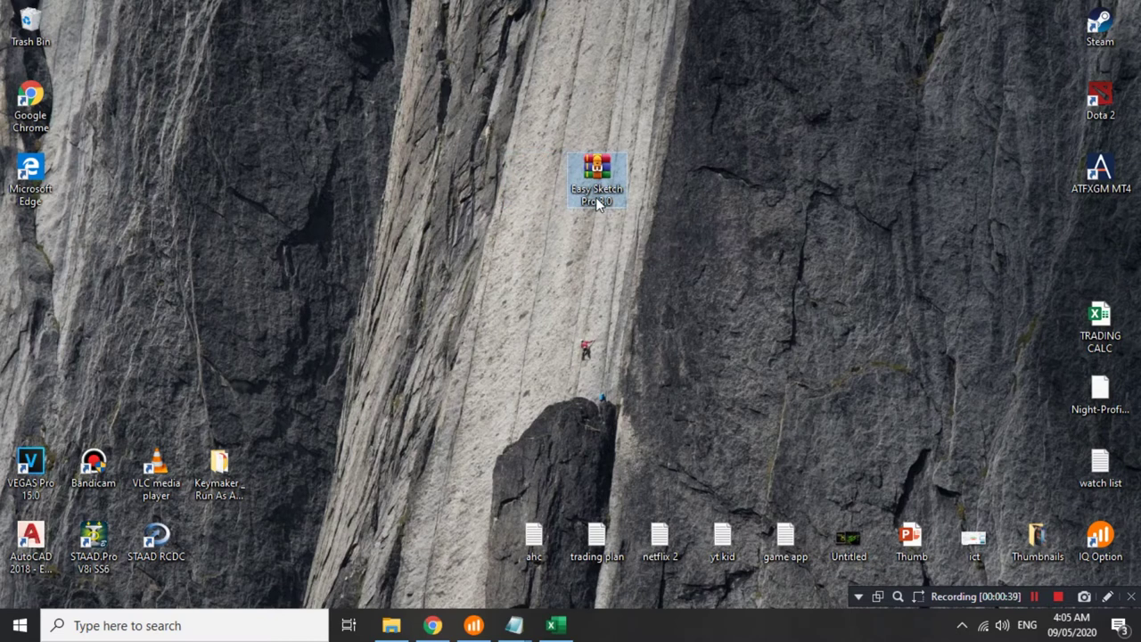
# Choose Extract Here for the Easy Sketch Pro 3.0 archive from its context menu.
pyautogui.rightClick(596, 197)
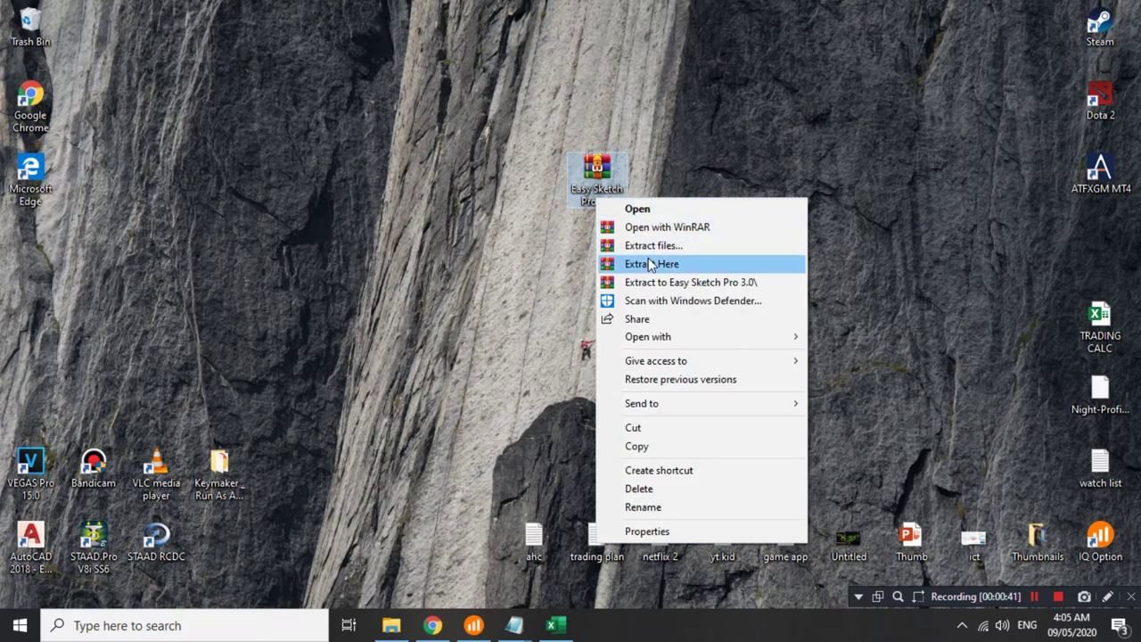
pyautogui.click(652, 263)
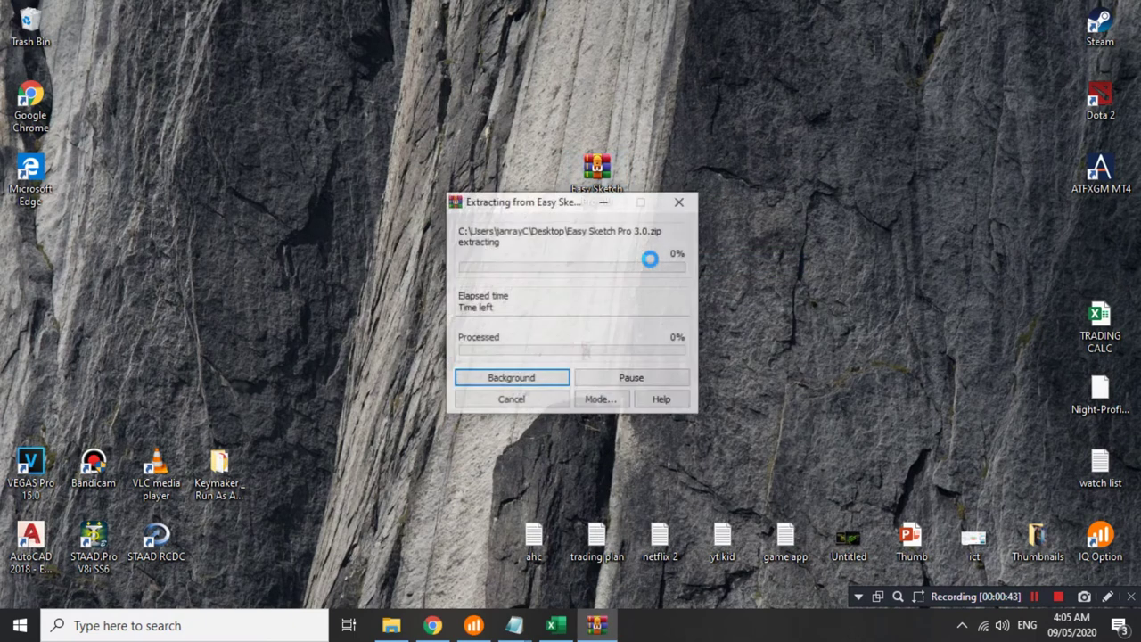
pyautogui.moveTo(613, 171); pyautogui.dragTo(694, 162)
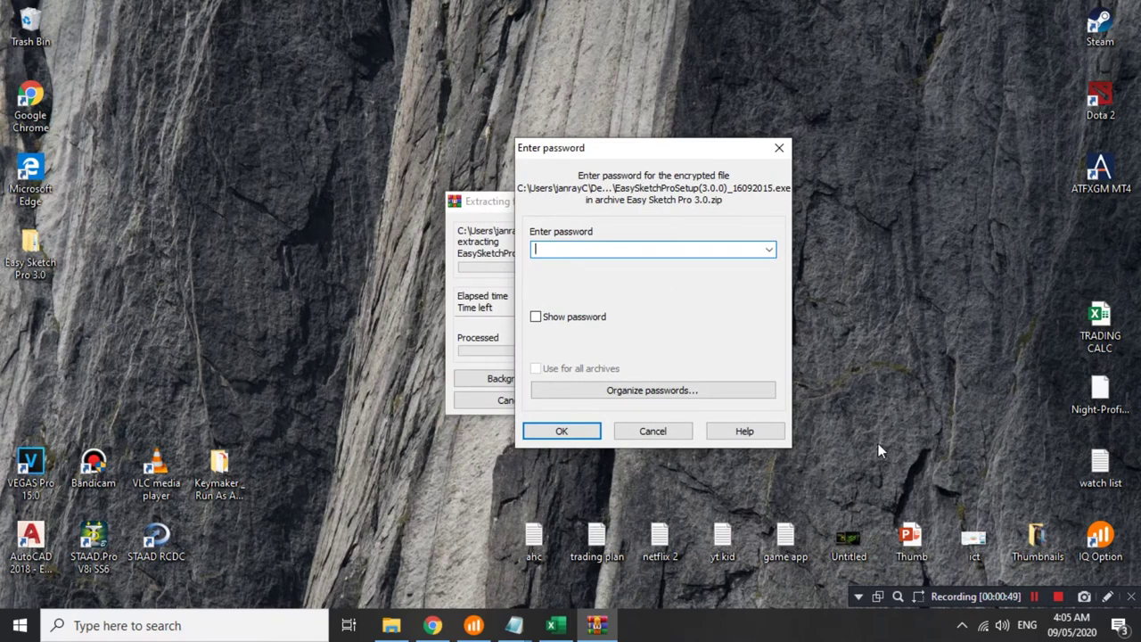
pyautogui.click(970, 594)
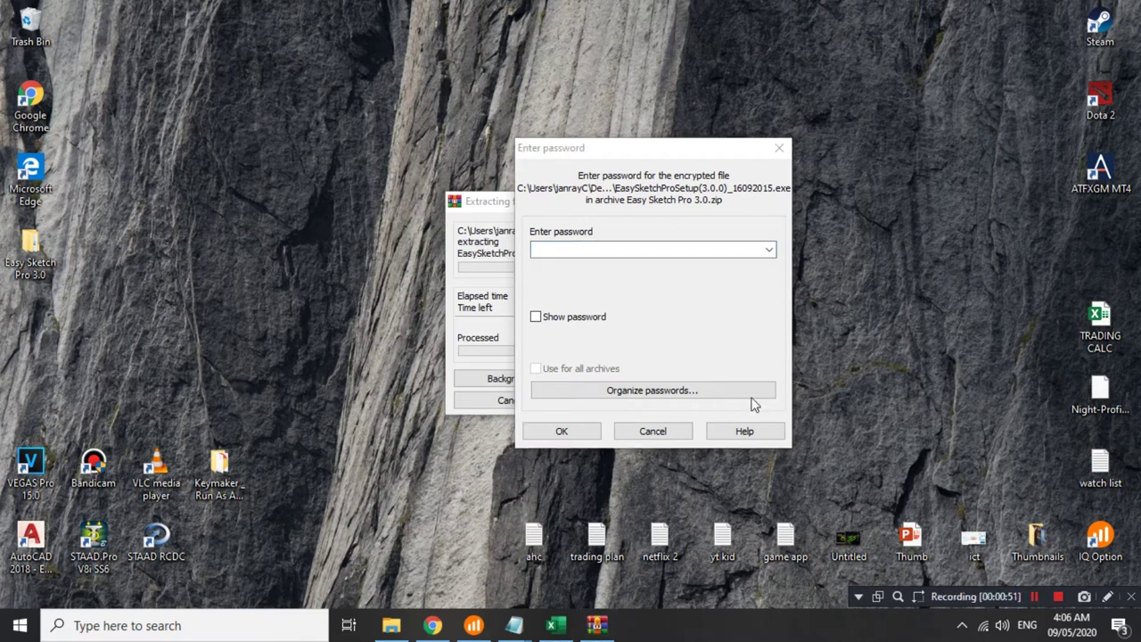
# Paste the archive password and confirm so extraction into Easy Sketch Pro 3.0 completes.
pyautogui.click(691, 250)
pyautogui.hotkey('ctrl', 'v')
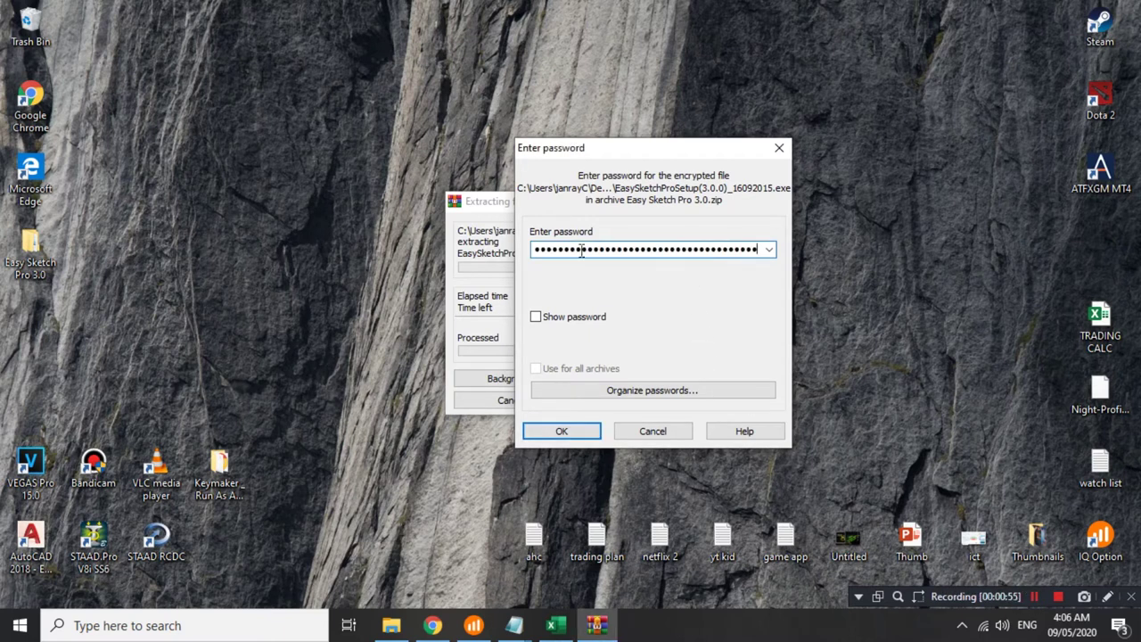
pyautogui.doubleClick(695, 253)
pyautogui.moveTo(695, 253); pyautogui.dragTo(563, 253)
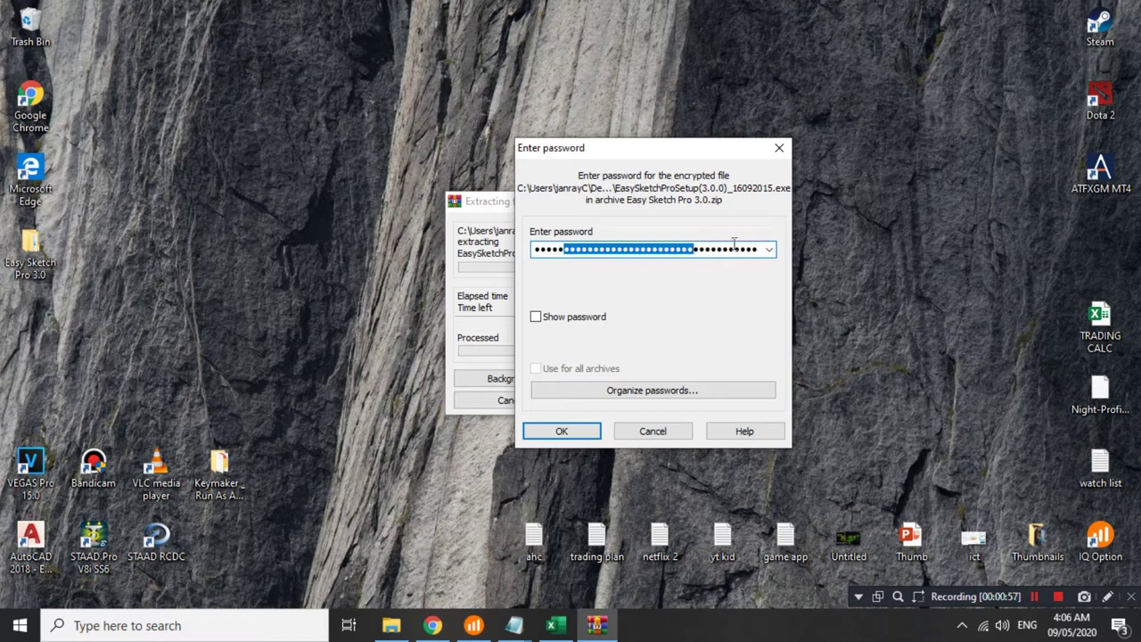
pyautogui.moveTo(702, 148); pyautogui.dragTo(727, 142)
pyautogui.click(733, 235)
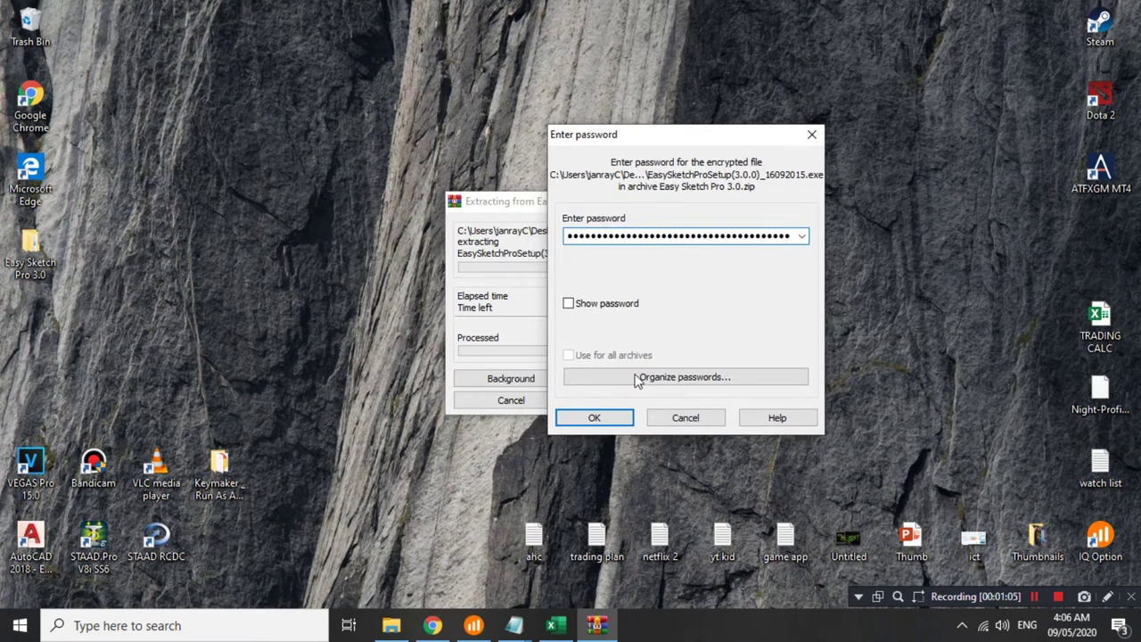
pyautogui.click(617, 418)
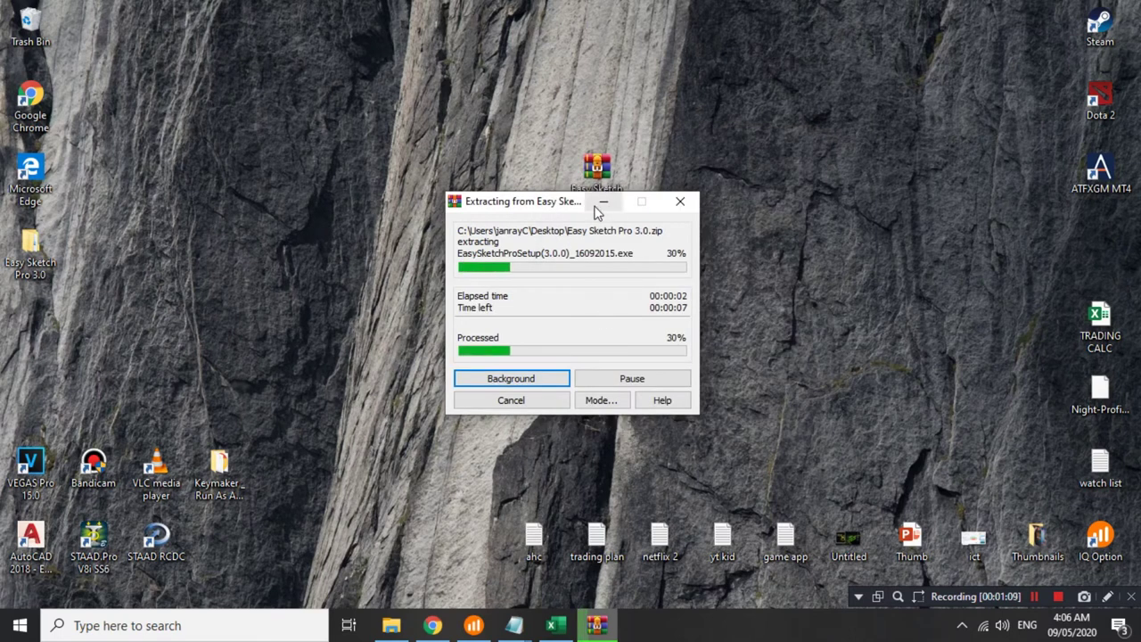
pyautogui.moveTo(553, 205); pyautogui.dragTo(589, 260)
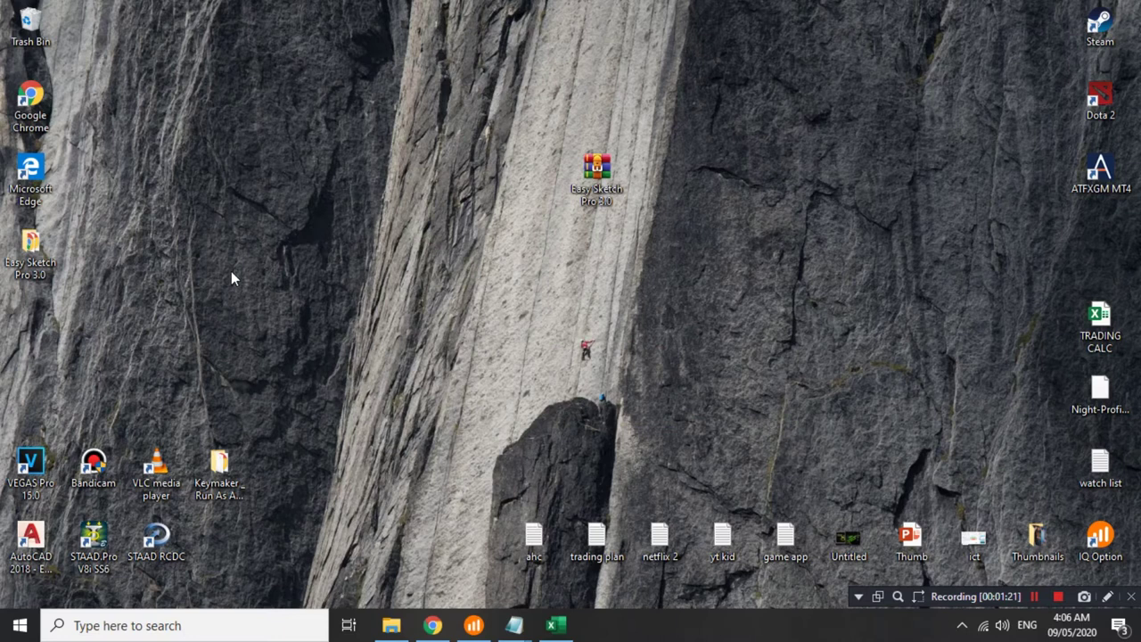
# Open the extracted Easy Sketch Pro 3.0 folder and position and enlarge its Explorer window.
pyautogui.doubleClick(30, 245)
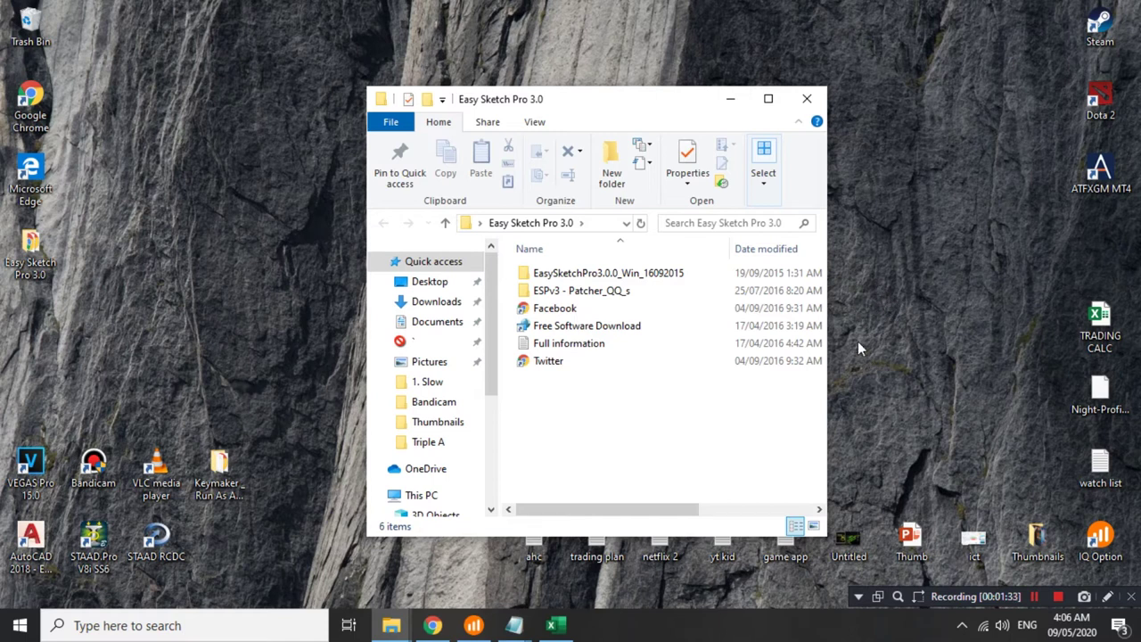
pyautogui.moveTo(667, 109); pyautogui.dragTo(720, 106)
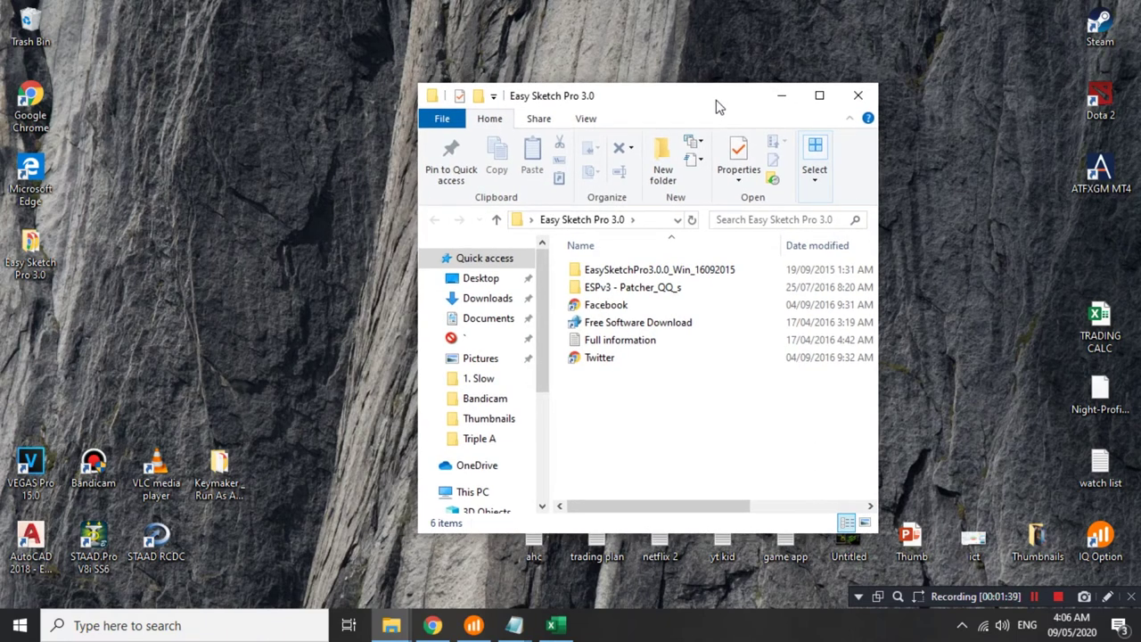
pyautogui.moveTo(720, 105); pyautogui.dragTo(759, 69)
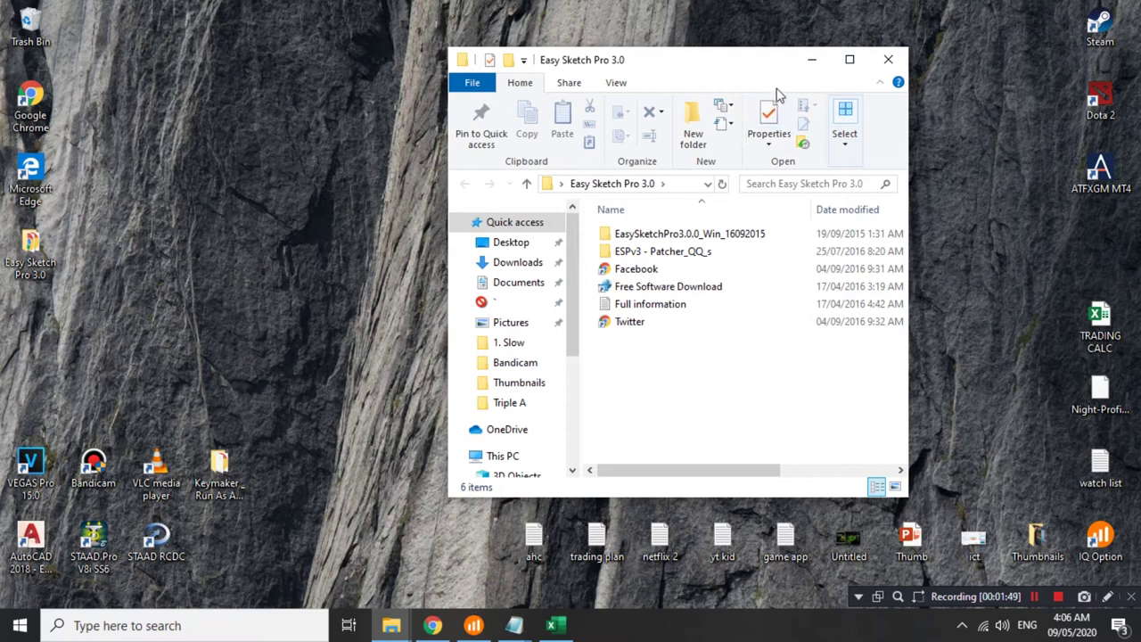
pyautogui.moveTo(753, 47)
pyautogui.mouseDown()
pyautogui.moveTo(687, 58)
pyautogui.moveTo(613, 98)
pyautogui.moveTo(716, 101)
pyautogui.moveTo(713, 85)
pyautogui.moveTo(664, 82)
pyautogui.mouseUp()
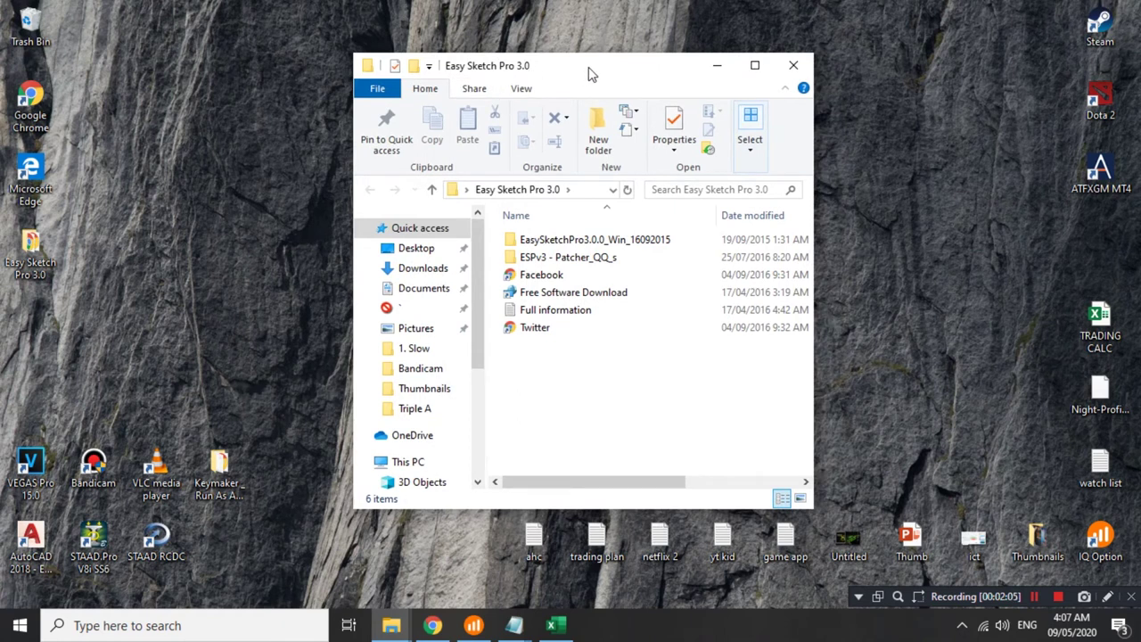
pyautogui.moveTo(588, 71); pyautogui.dragTo(622, 77)
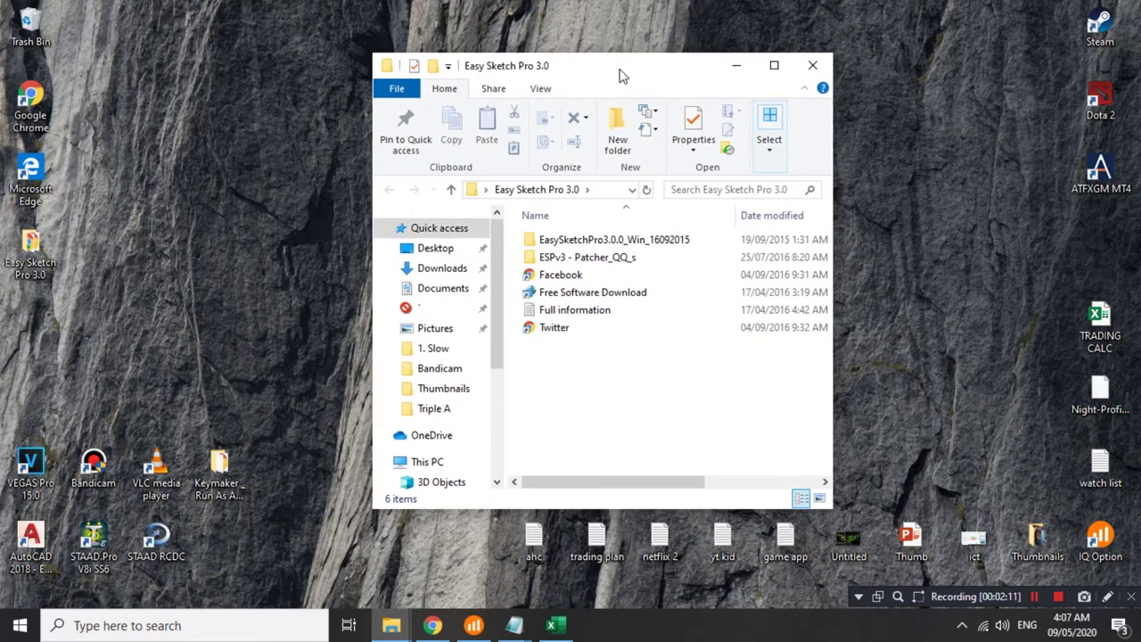
pyautogui.moveTo(621, 75); pyautogui.dragTo(619, 77)
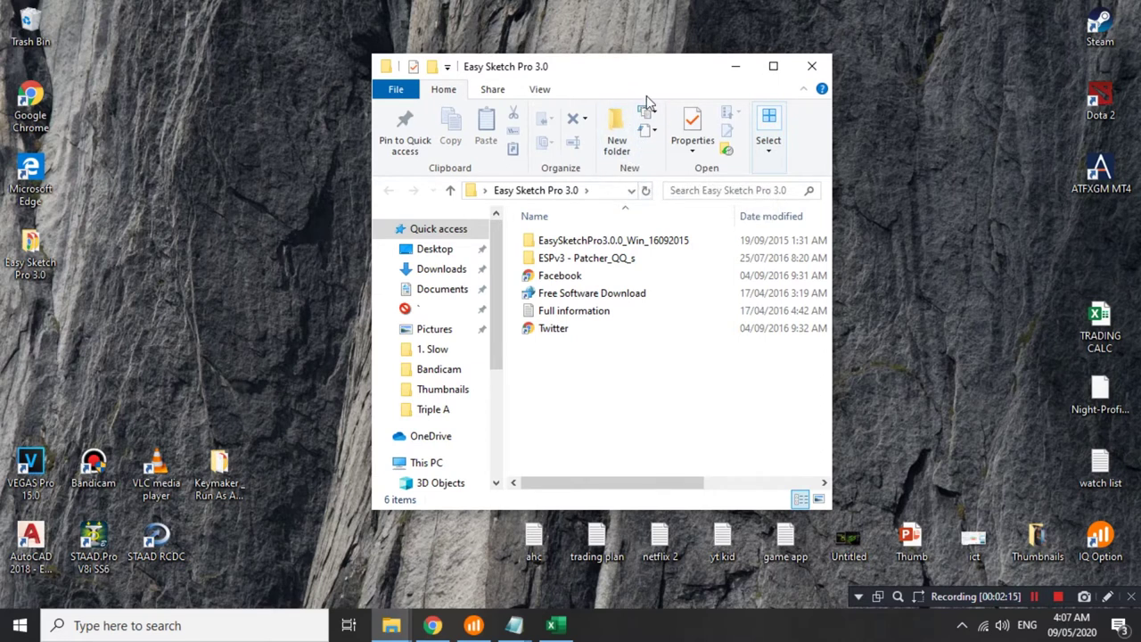
pyautogui.moveTo(670, 69); pyautogui.dragTo(687, 69)
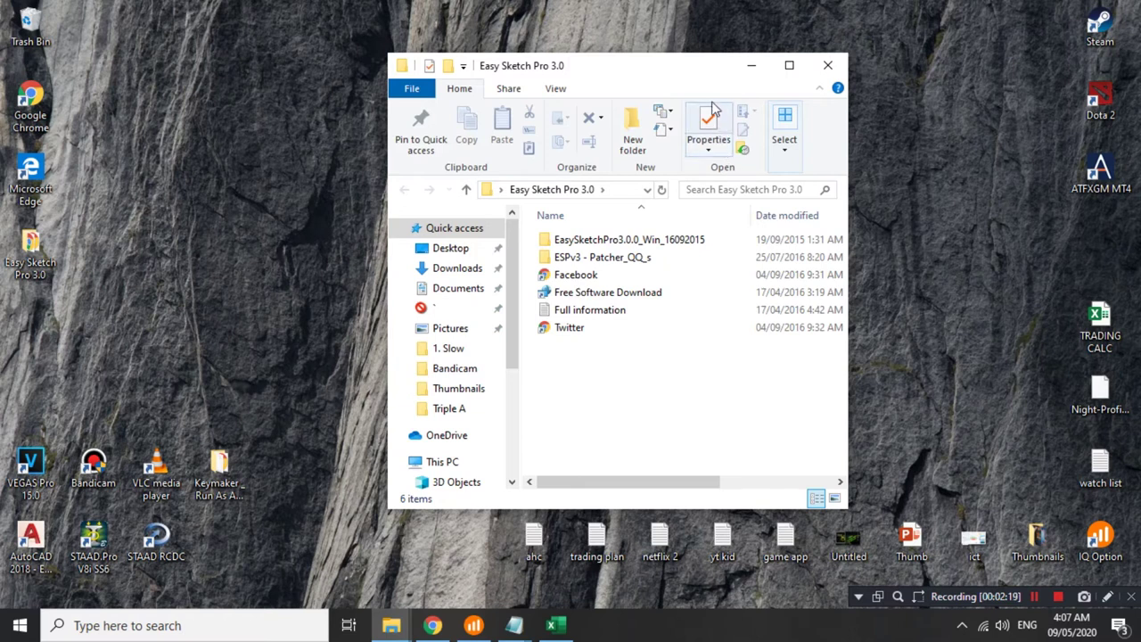
# Close the folder window and arrange the extracted folder and archive icons on the desktop.
pyautogui.moveTo(681, 78); pyautogui.dragTo(695, 79)
pyautogui.click(841, 65)
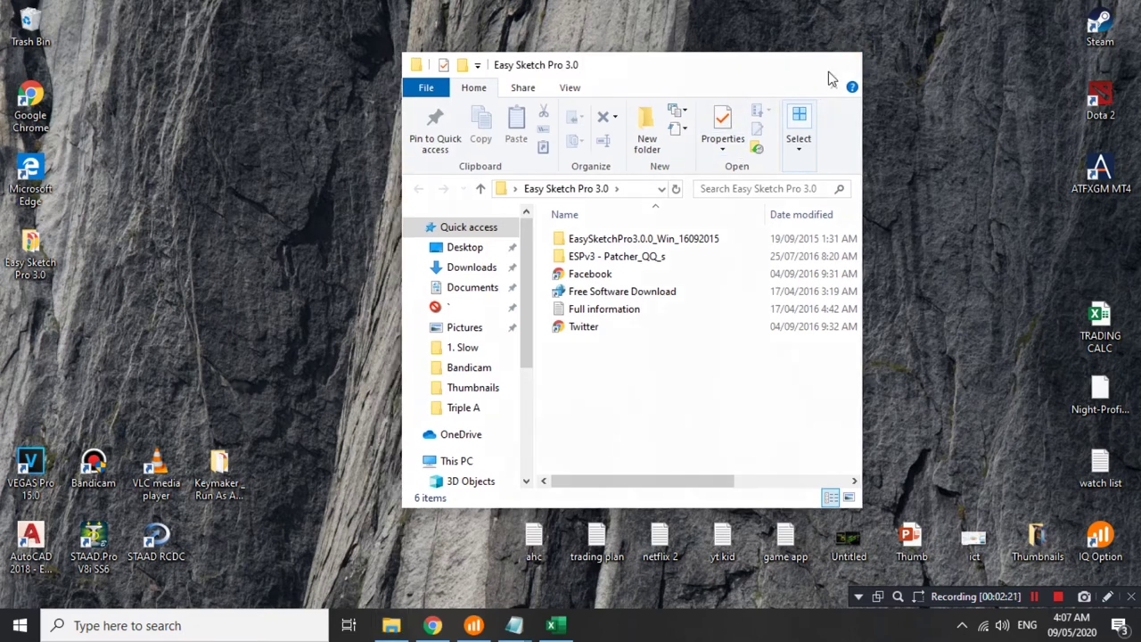
pyautogui.moveTo(49, 263); pyautogui.dragTo(500, 187)
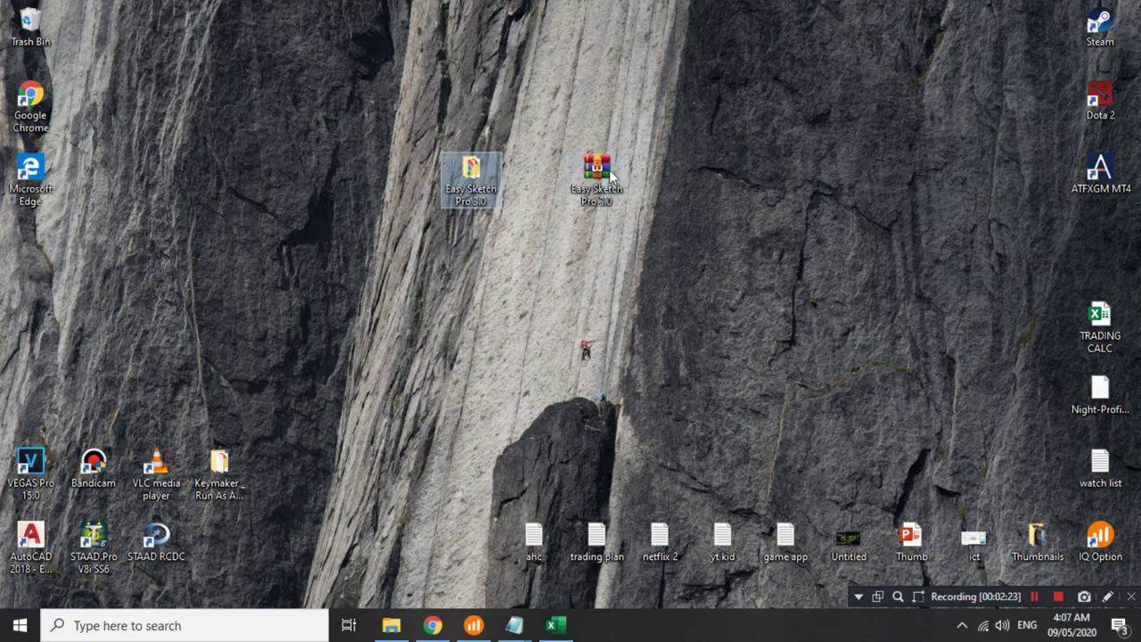
pyautogui.moveTo(608, 169)
pyautogui.mouseDown()
pyautogui.moveTo(525, 187)
pyautogui.moveTo(571, 185)
pyautogui.moveTo(551, 186)
pyautogui.mouseUp()
pyautogui.moveTo(471, 183); pyautogui.dragTo(601, 260)
pyautogui.moveTo(535, 187); pyautogui.dragTo(65, 287)
# Reopen the Easy Sketch Pro 3.0 folder in a maximised window.
pyautogui.click(609, 260)
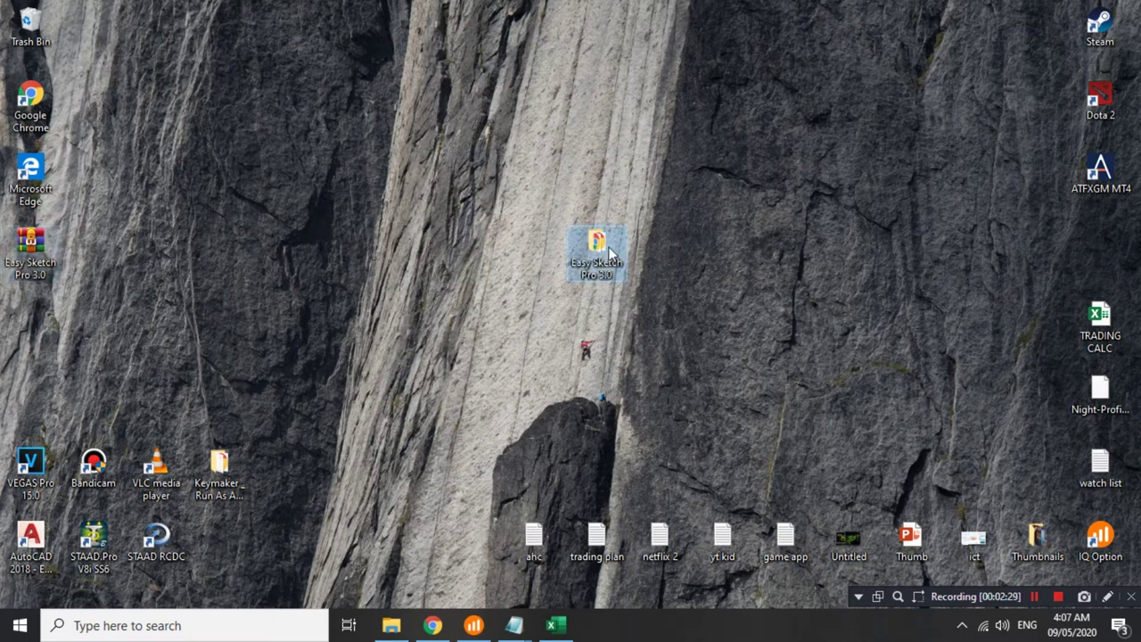
pyautogui.doubleClick(610, 254)
pyautogui.click(646, 236)
pyautogui.click(802, 64)
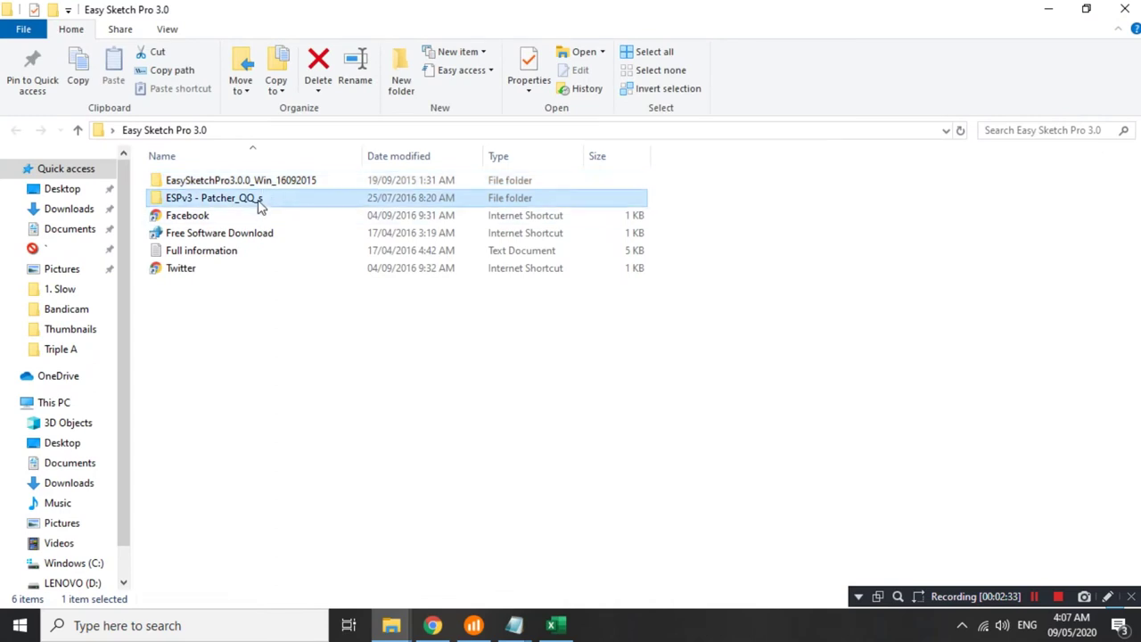
# Look into the ESPv3 - Patcher_QQ_s folder, then open EasySketchPro3.0.0_Win_16092015.
pyautogui.doubleClick(290, 185)
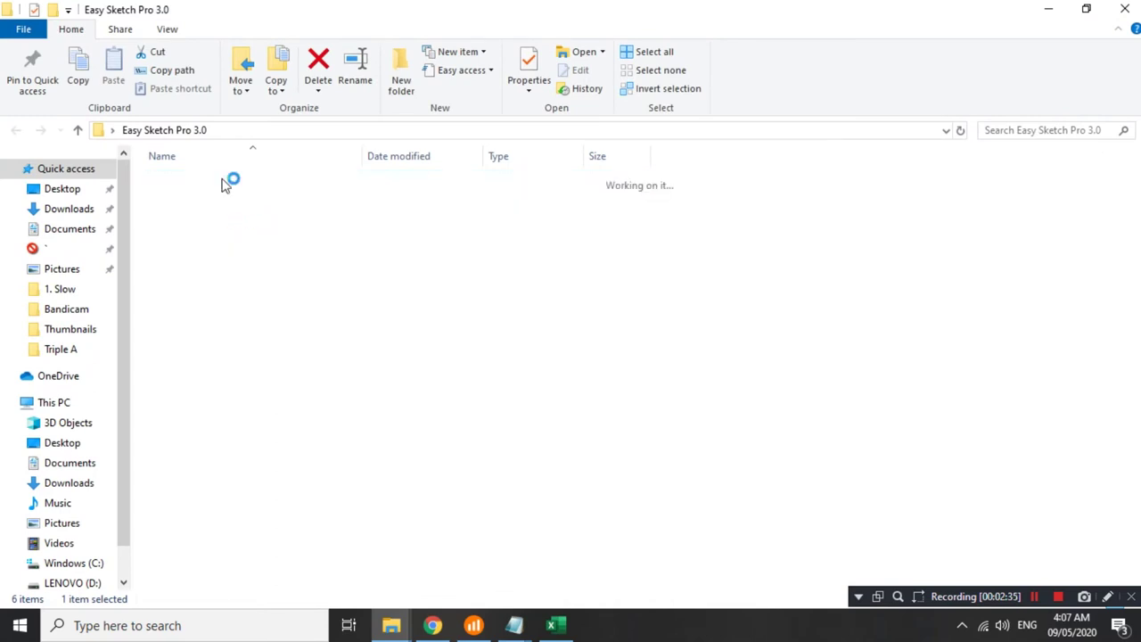
pyautogui.hotkey('alt', 'Left')
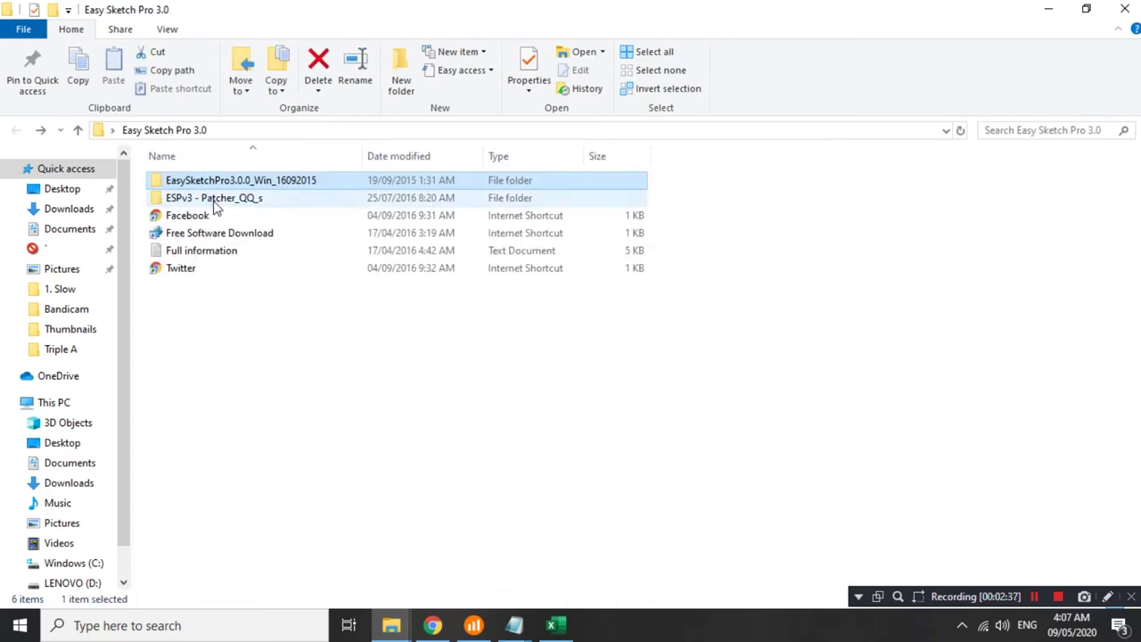
pyautogui.click(229, 202)
pyautogui.doubleClick(233, 201)
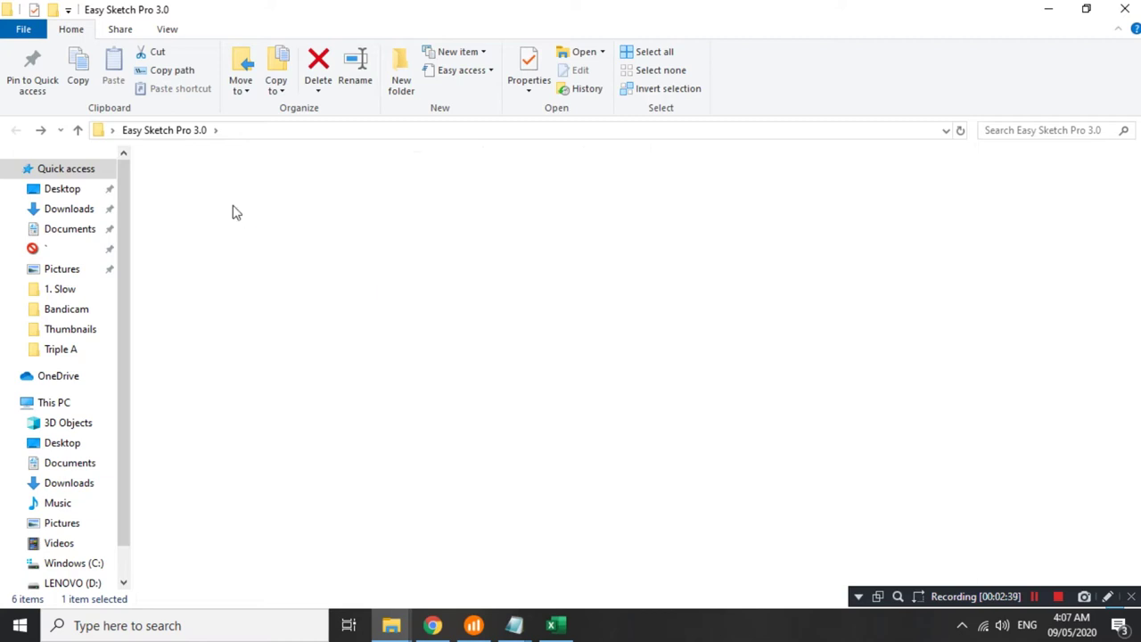
pyautogui.click(79, 129)
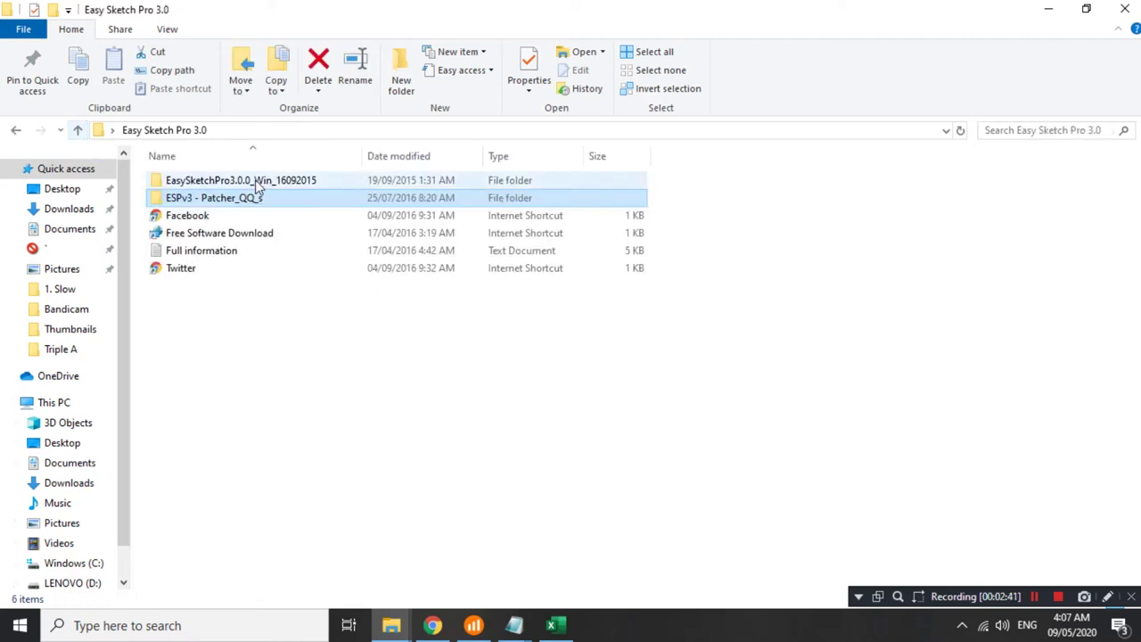
pyautogui.doubleClick(255, 185)
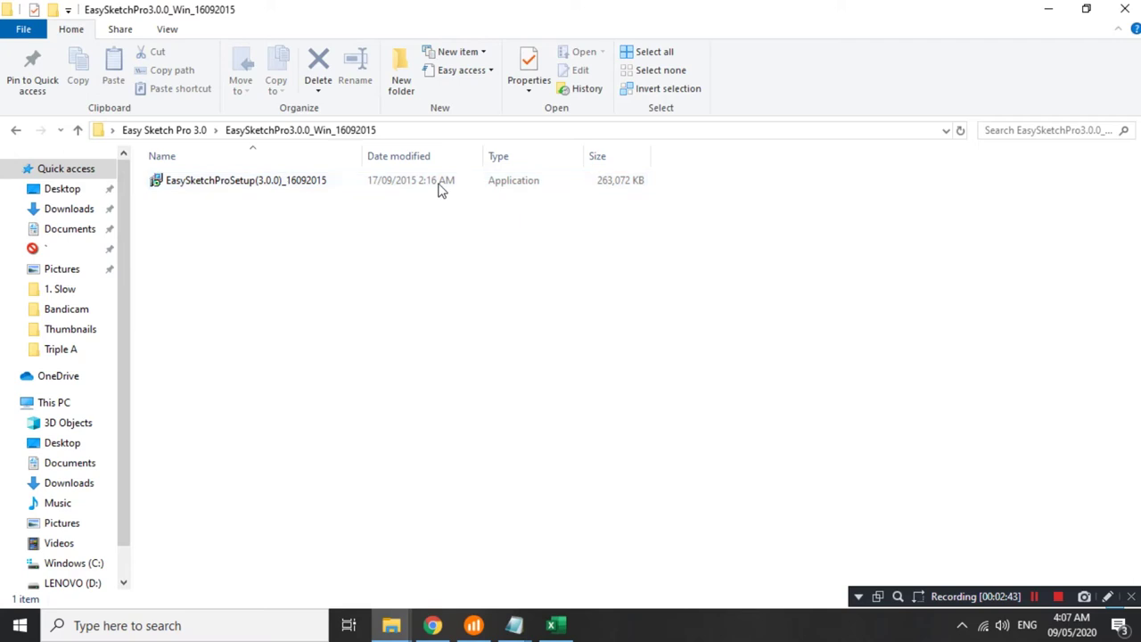
# Run EasySketchProSetup(3.0.0)_16092015 as administrator.
pyautogui.click(267, 193)
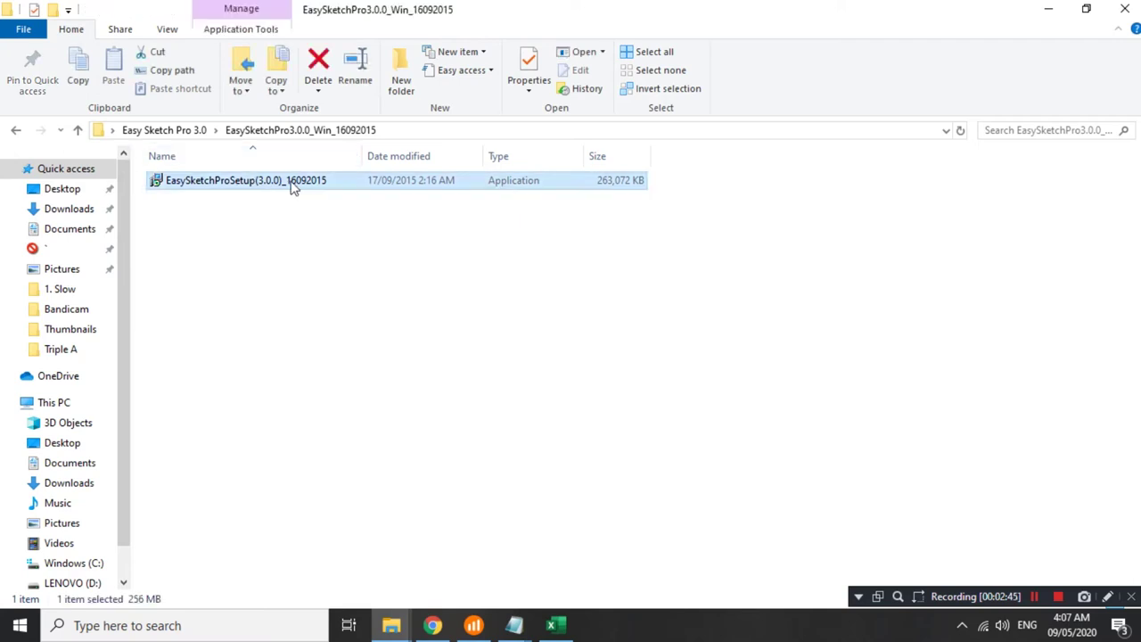
pyautogui.rightClick(293, 183)
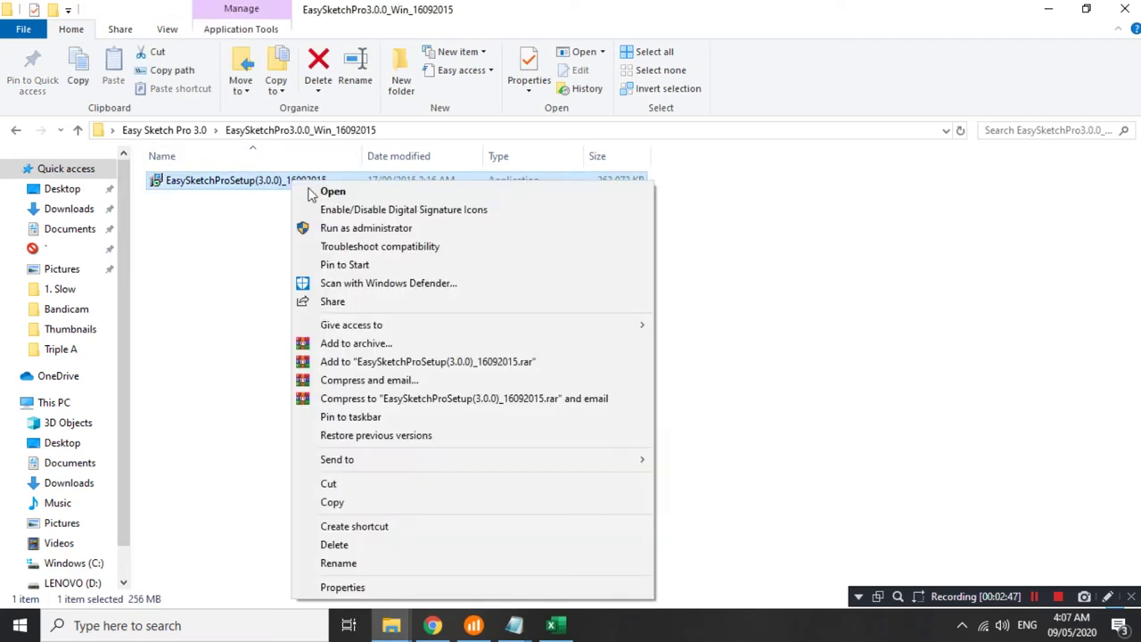
pyautogui.click(369, 229)
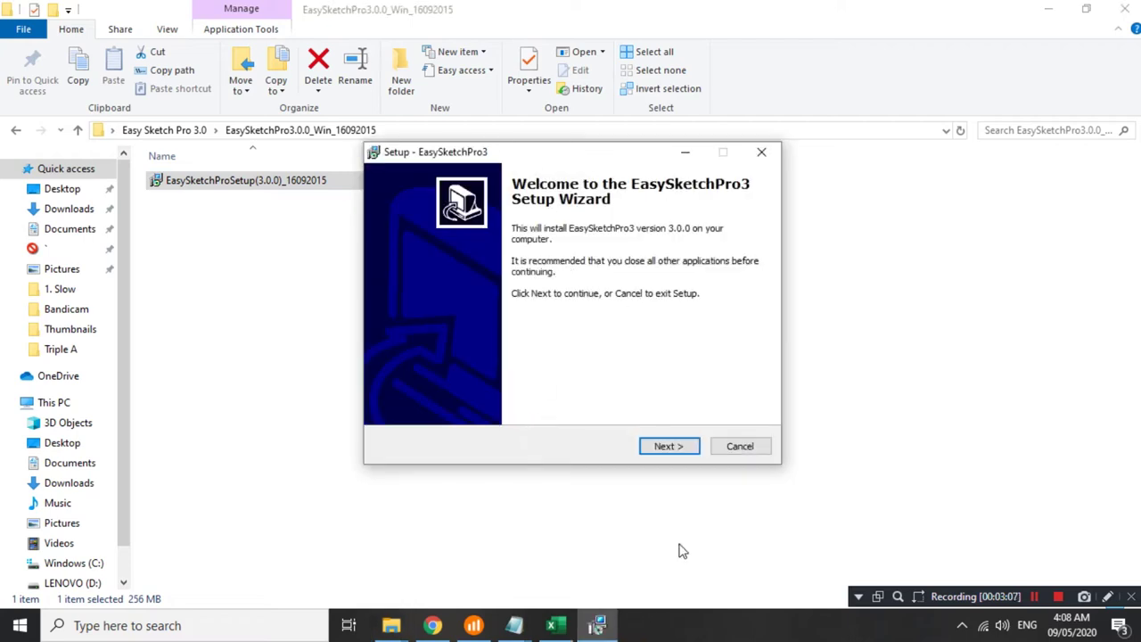
# Advance past the Welcome and Start Menu Folder pages, leaving desktop icon creation off.
pyautogui.moveTo(618, 153); pyautogui.dragTo(674, 114)
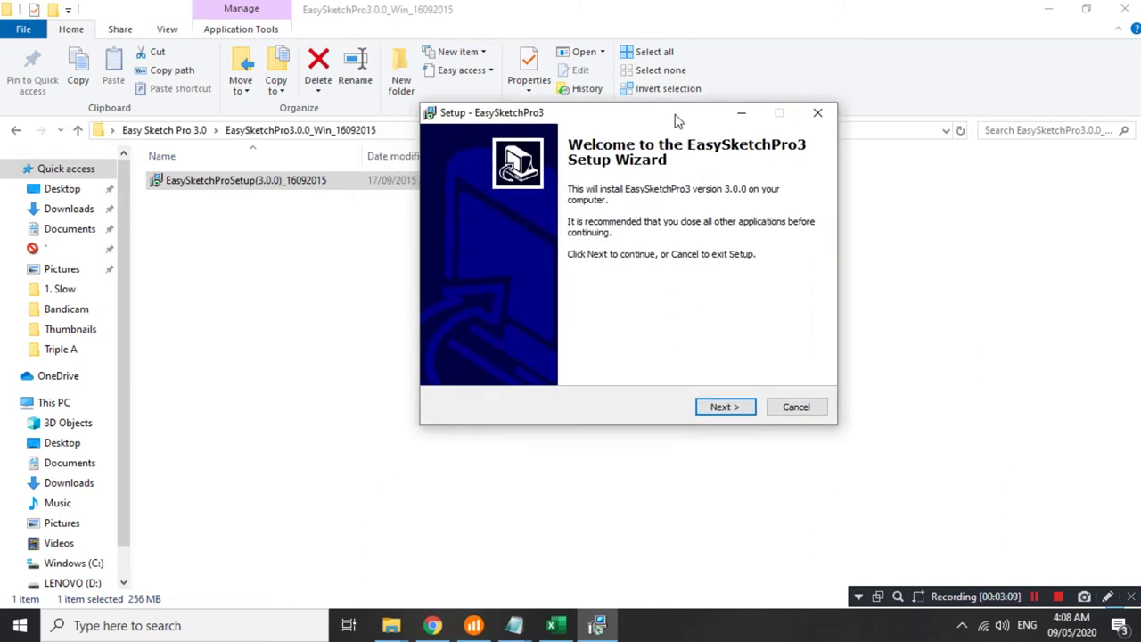
pyautogui.click(713, 407)
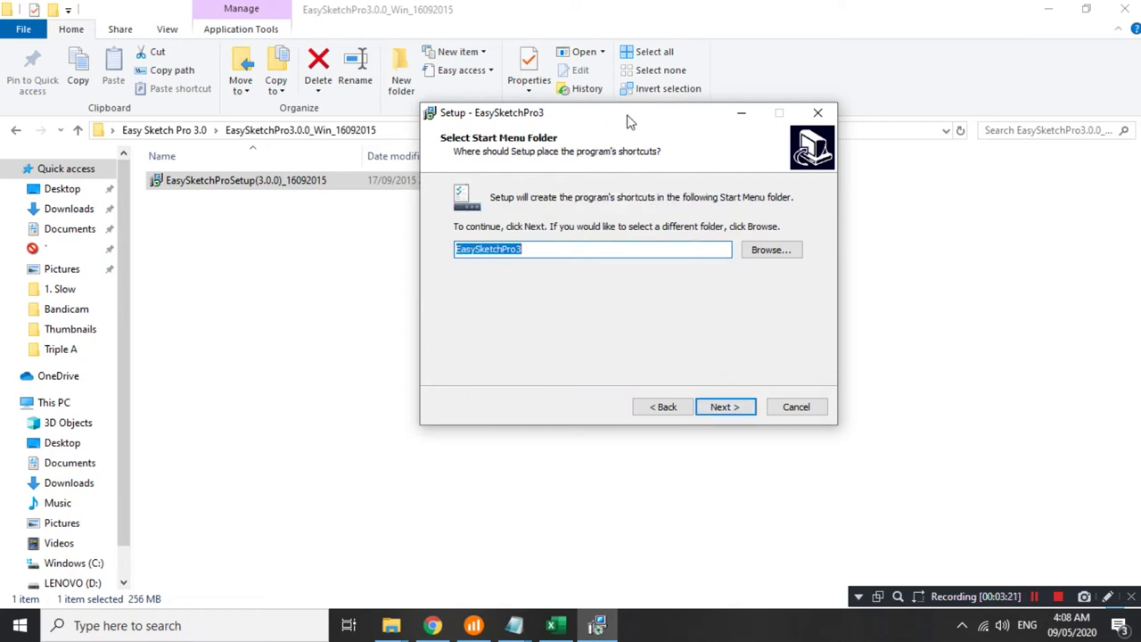
pyautogui.moveTo(630, 121); pyautogui.dragTo(656, 119)
pyautogui.click(751, 409)
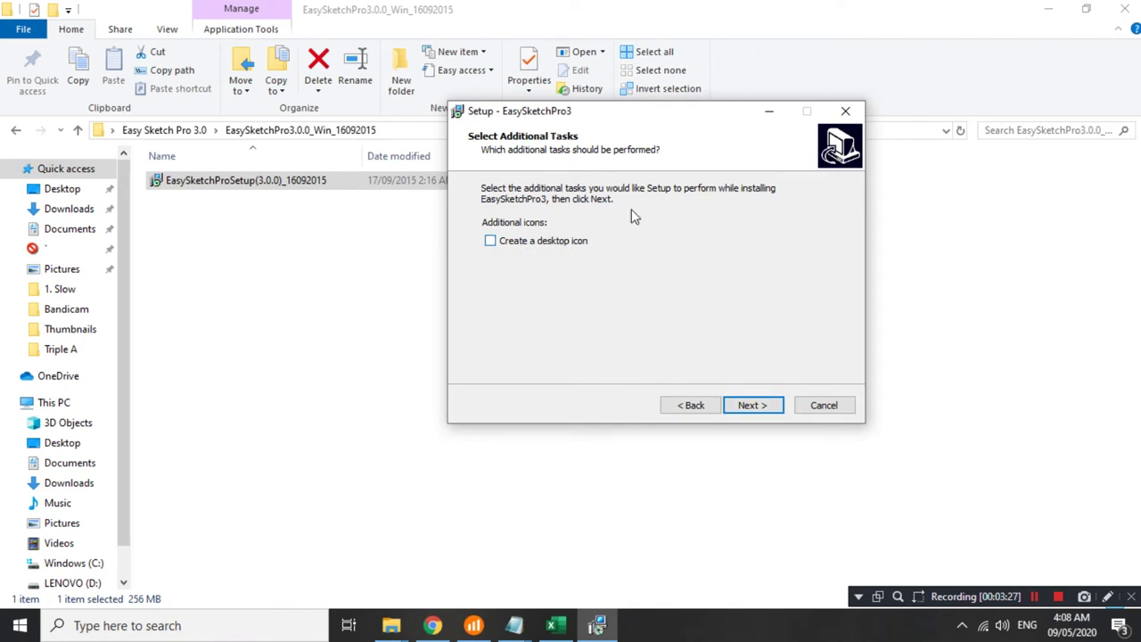
pyautogui.moveTo(694, 123); pyautogui.dragTo(717, 148)
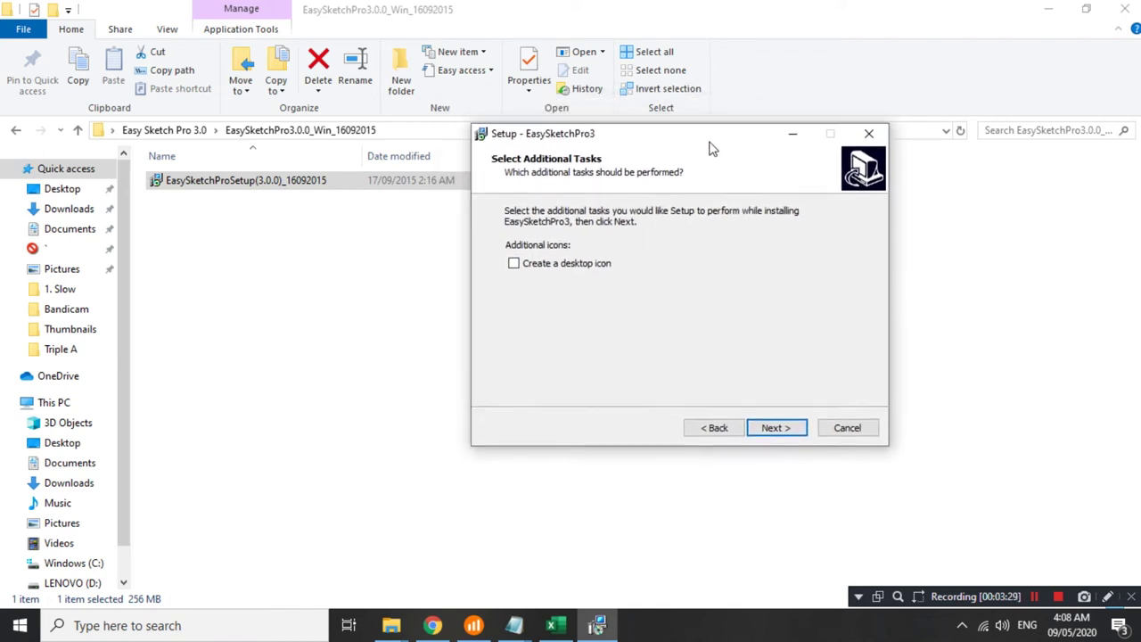
pyautogui.click(567, 271)
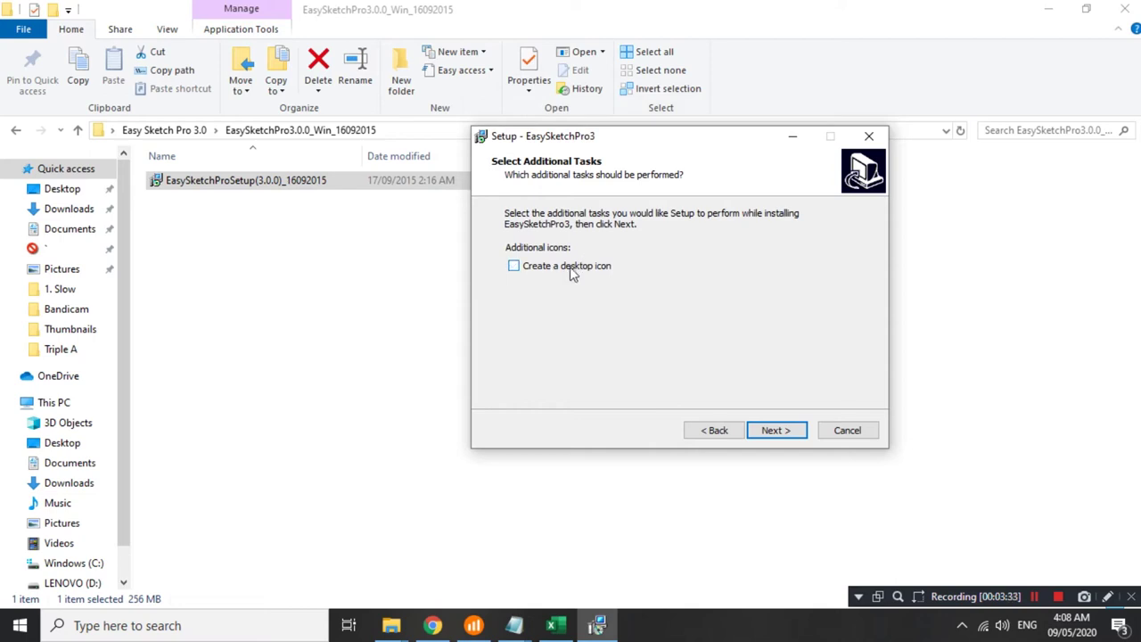
pyautogui.moveTo(686, 142); pyautogui.dragTo(696, 145)
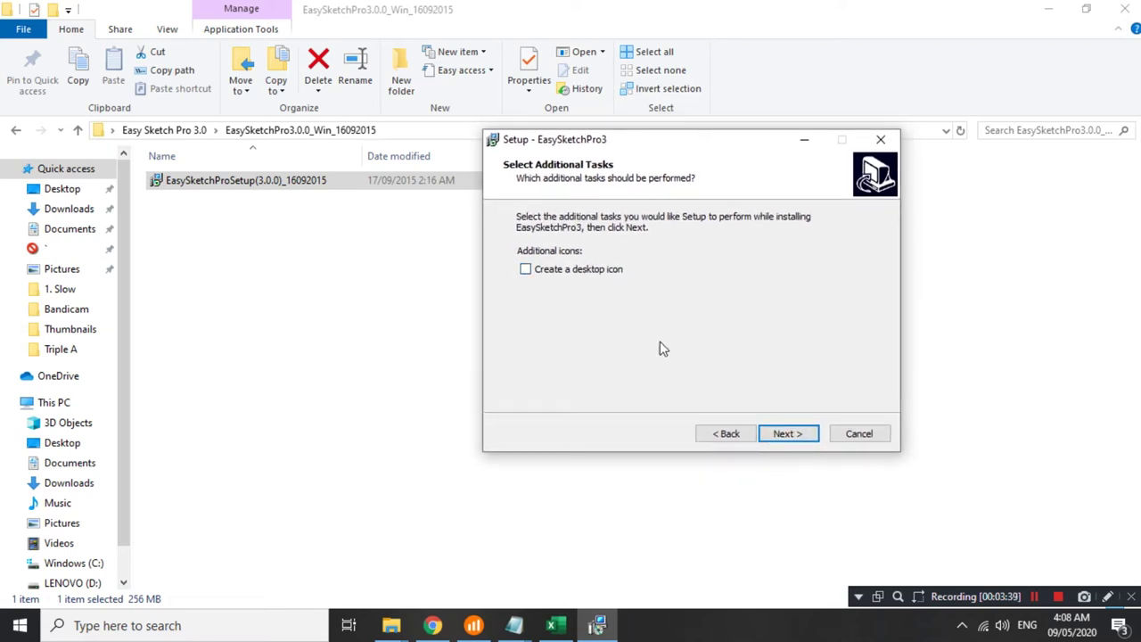
# Proceed to Ready to Install and start installing into C:\Program Files (x86)\EasySketchPro3.
pyautogui.click(788, 433)
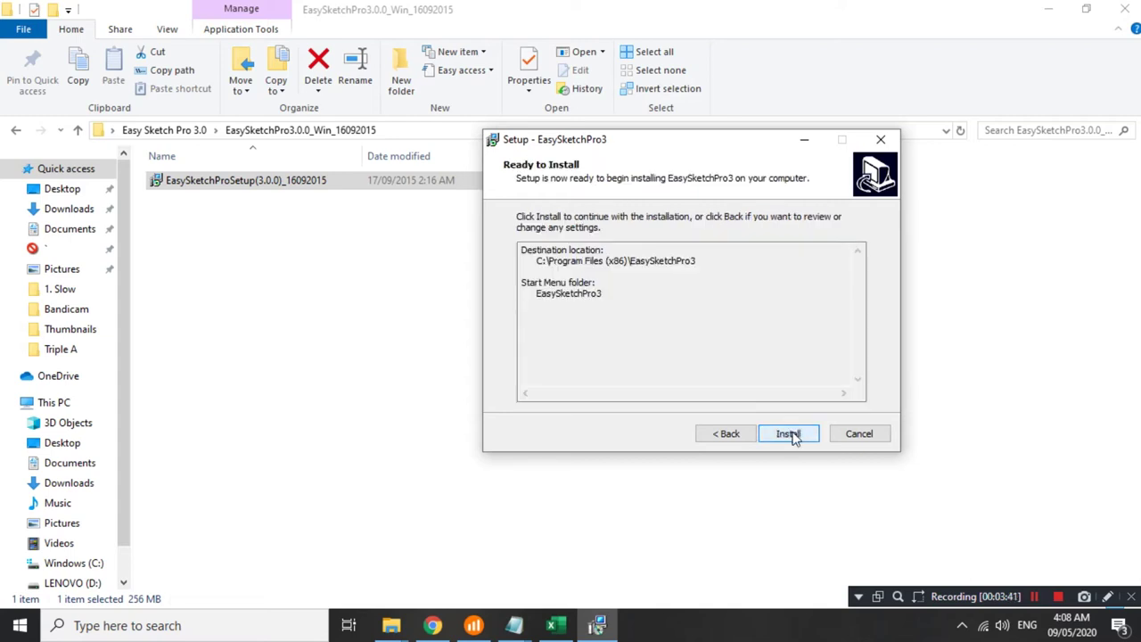
pyautogui.click(789, 435)
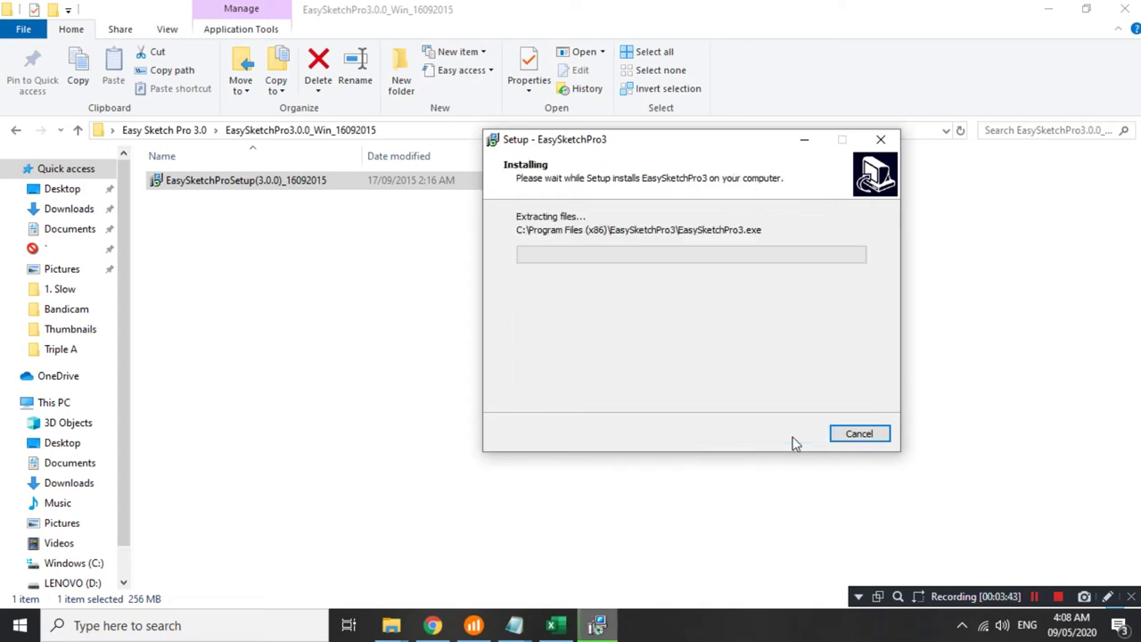
pyautogui.moveTo(733, 148); pyautogui.dragTo(727, 118)
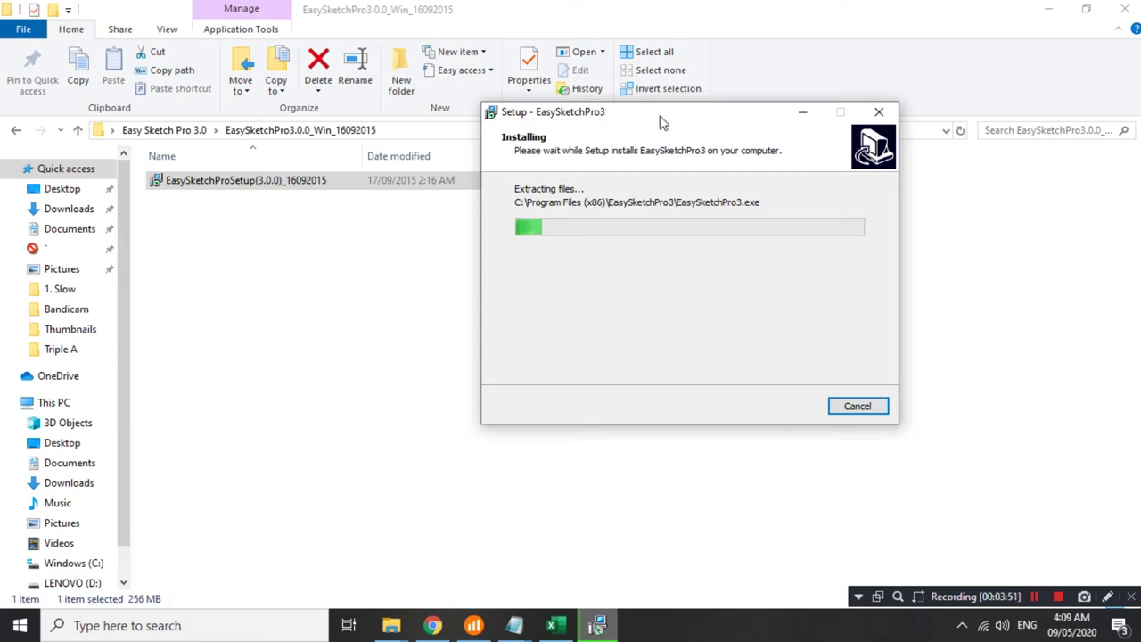
pyautogui.moveTo(657, 116); pyautogui.dragTo(724, 156)
pyautogui.click(1033, 596)
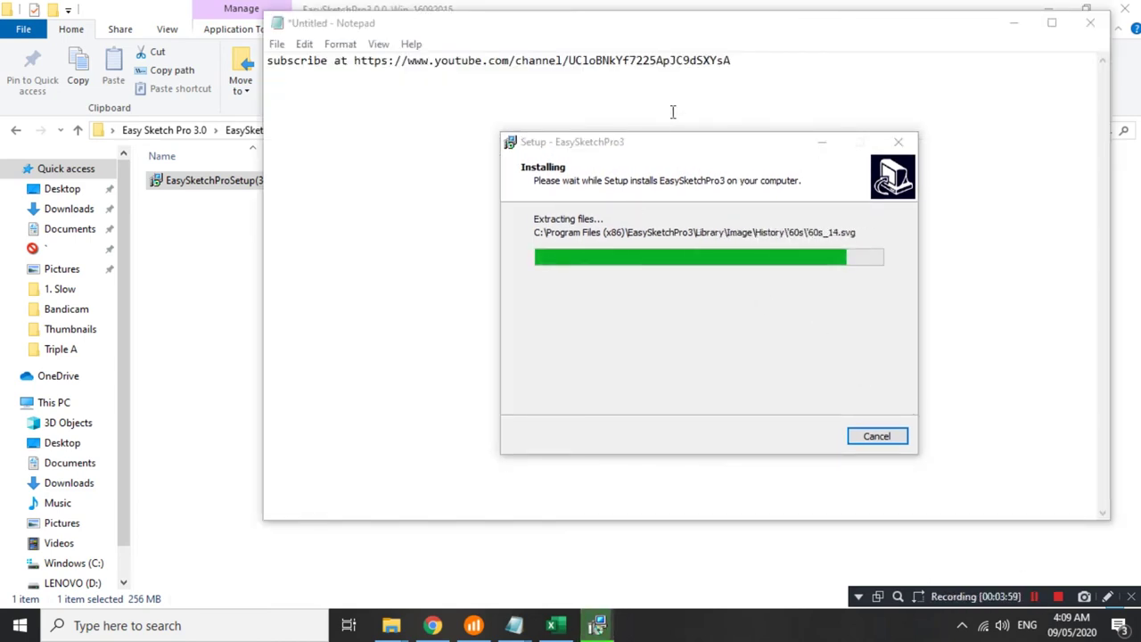
pyautogui.moveTo(743, 153); pyautogui.dragTo(671, 153)
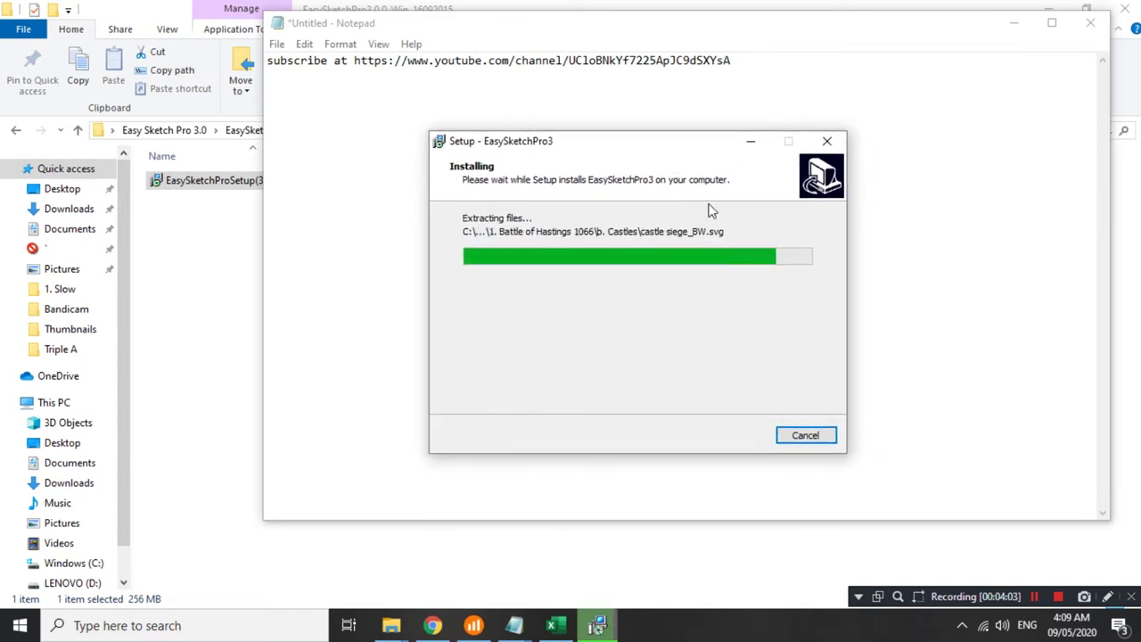
pyautogui.moveTo(679, 145); pyautogui.dragTo(689, 145)
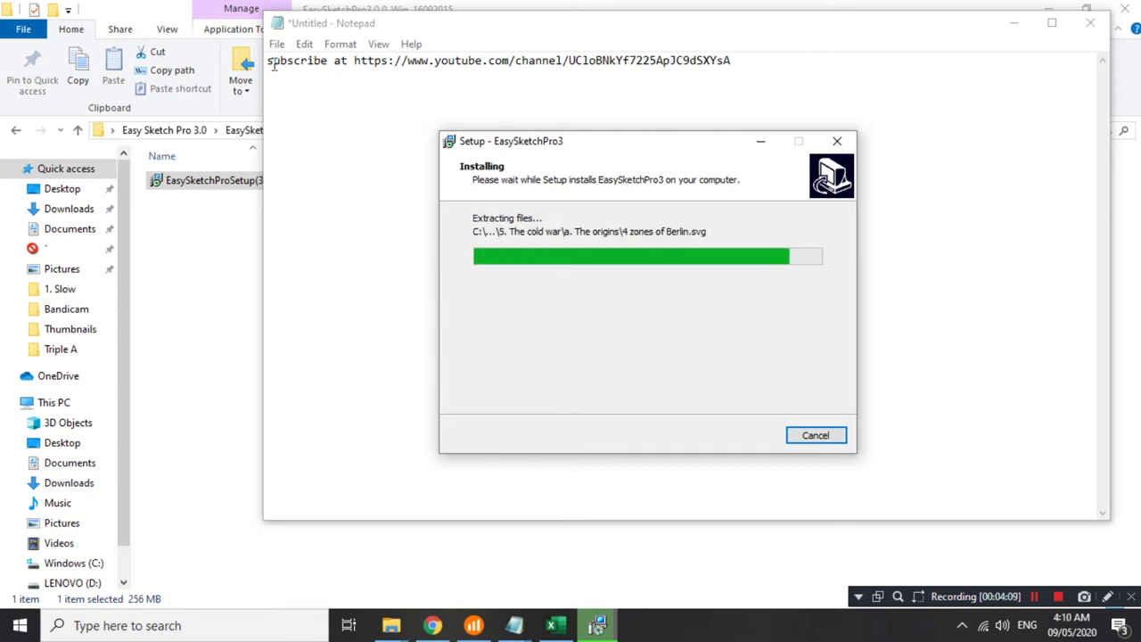
# Reposition and resize the Notepad window while selecting parts of the channel subscription link.
pyautogui.moveTo(740, 71); pyautogui.dragTo(398, 118)
pyautogui.click(629, 152)
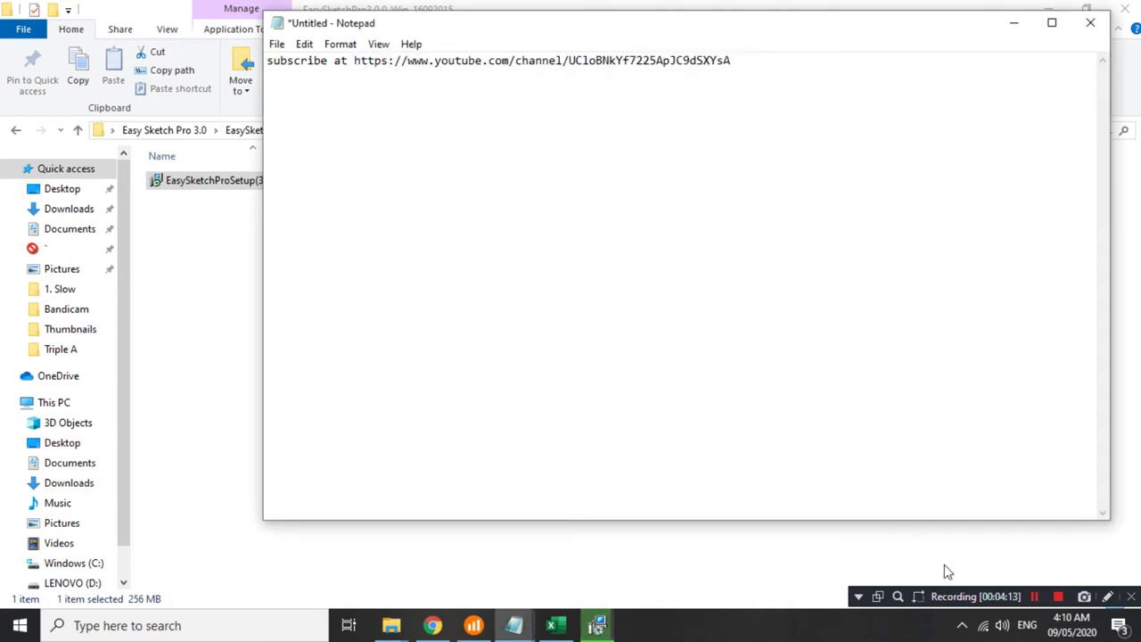
pyautogui.moveTo(788, 42); pyautogui.dragTo(747, 155)
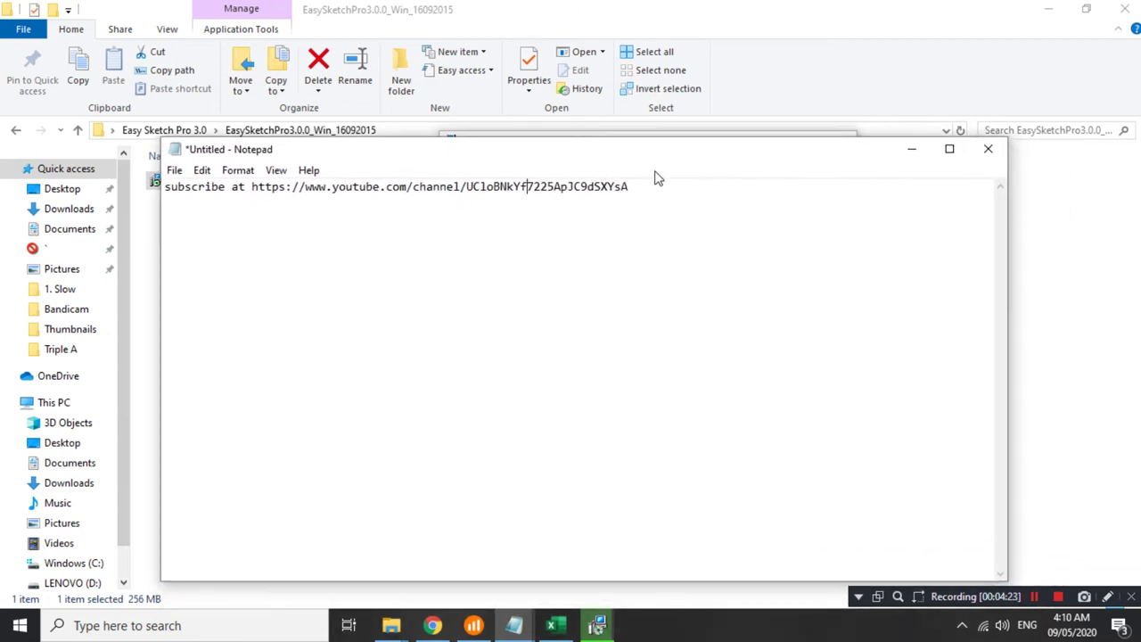
pyautogui.moveTo(656, 179); pyautogui.dragTo(750, 140)
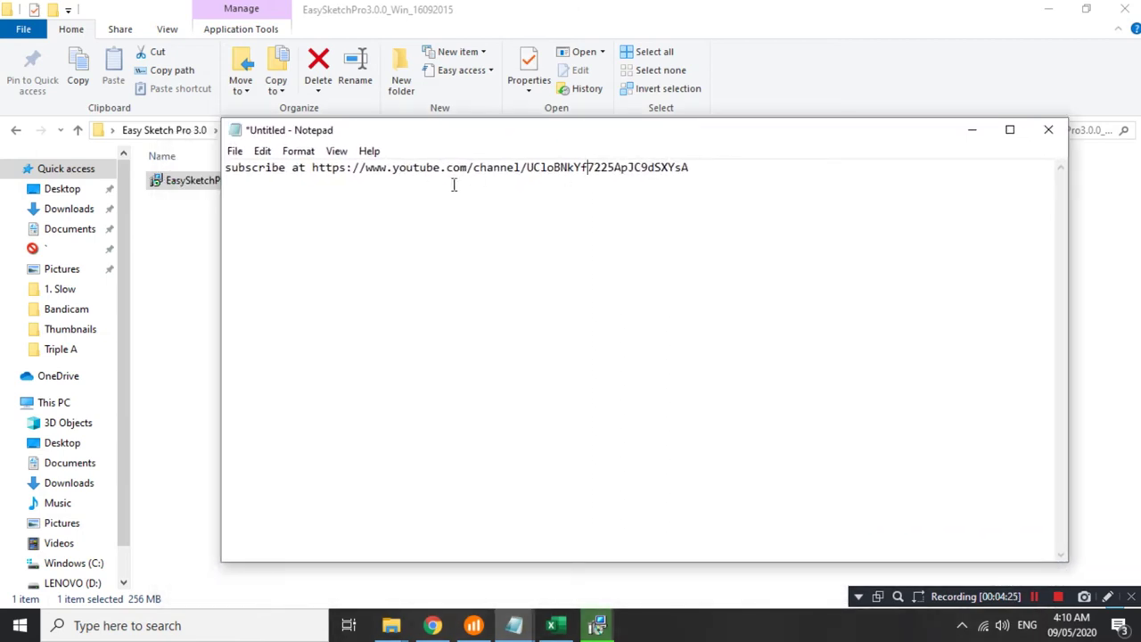
pyautogui.moveTo(693, 178); pyautogui.dragTo(627, 169)
pyautogui.moveTo(312, 175); pyautogui.dragTo(727, 175)
pyautogui.click(728, 176)
pyautogui.moveTo(712, 135); pyautogui.dragTo(112, 204)
pyautogui.click(308, 216)
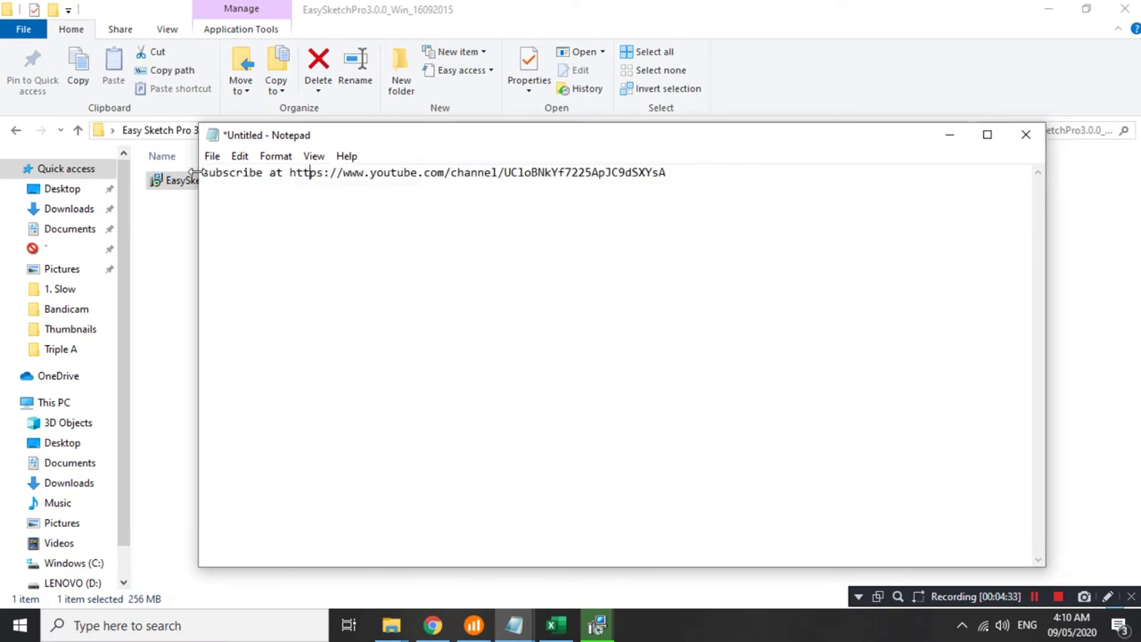
pyautogui.moveTo(205, 172); pyautogui.dragTo(539, 189)
pyautogui.click(745, 172)
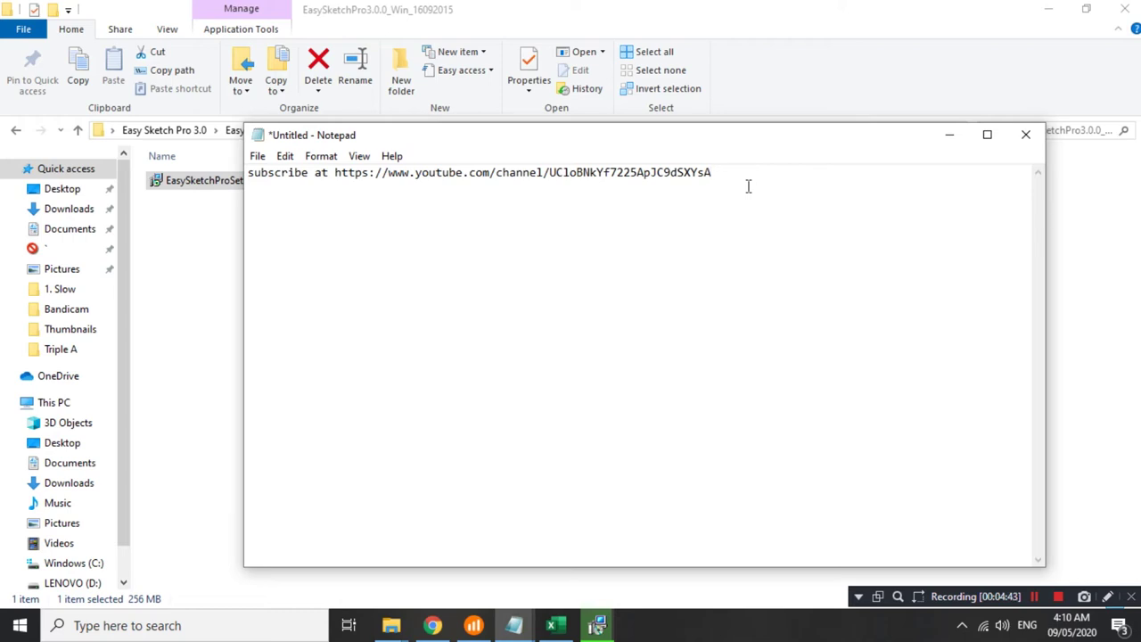
pyautogui.moveTo(749, 149); pyautogui.dragTo(284, 204)
# Select and deselect the whole subscription line, then minimise Notepad.
pyautogui.moveTo(787, 178); pyautogui.dragTo(233, 202)
pyautogui.click(791, 185)
pyautogui.moveTo(666, 195); pyautogui.dragTo(285, 223)
pyautogui.moveTo(747, 142); pyautogui.dragTo(795, 142)
pyautogui.click(754, 156)
pyautogui.moveTo(727, 171); pyautogui.dragTo(263, 193)
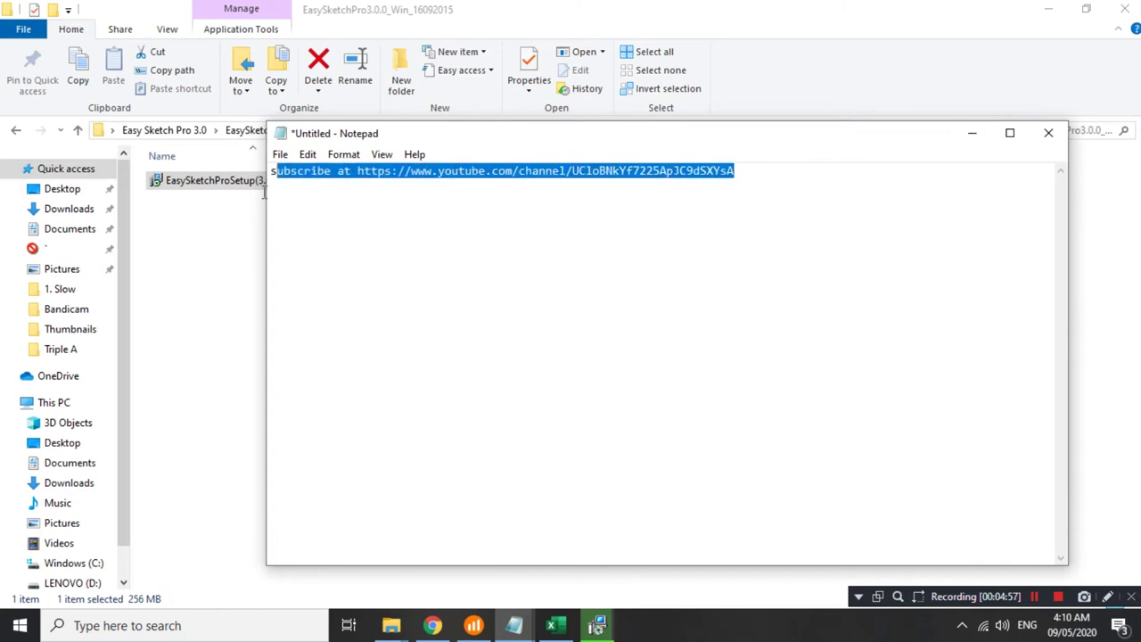
pyautogui.click(765, 179)
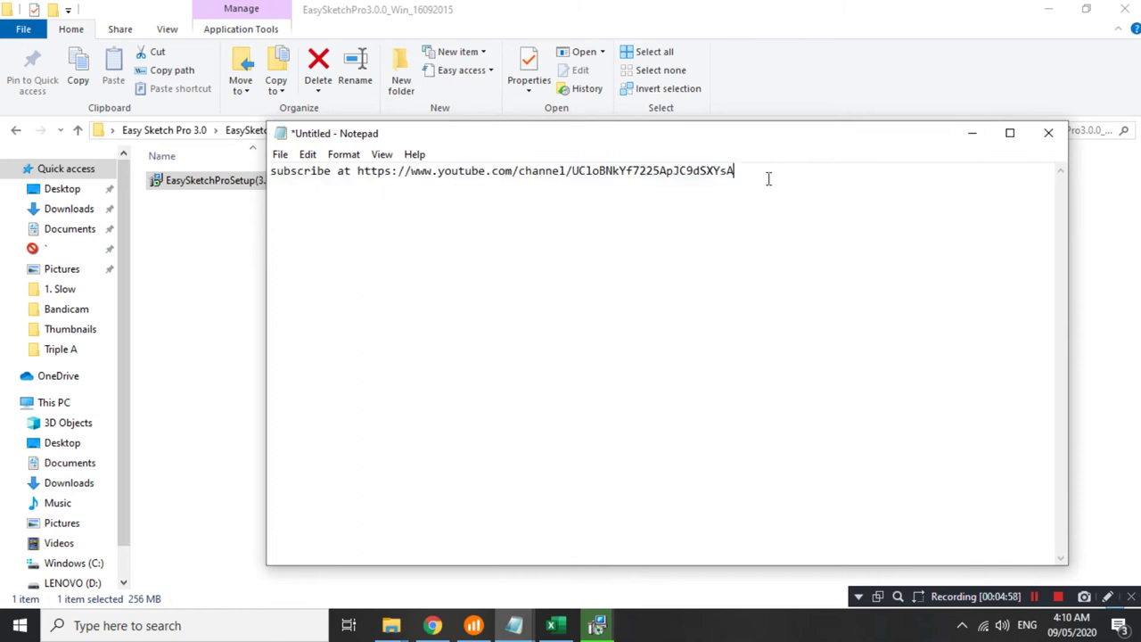
pyautogui.click(972, 133)
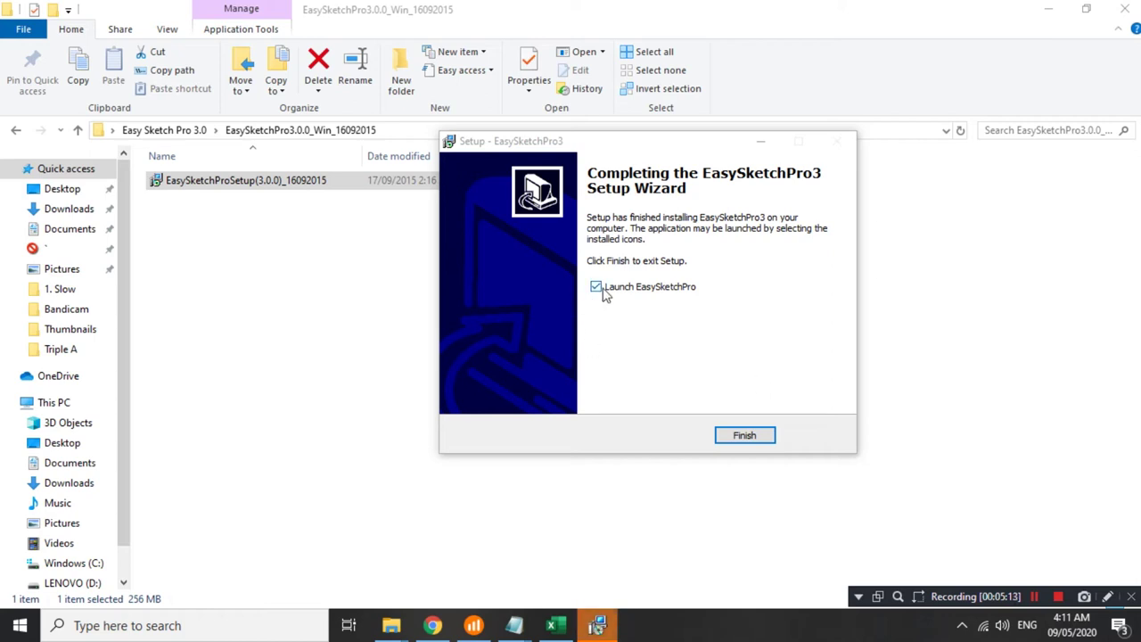
# Finish the EasySketchPro3 Setup wizard without launching the program.
pyautogui.moveTo(689, 147); pyautogui.dragTo(750, 143)
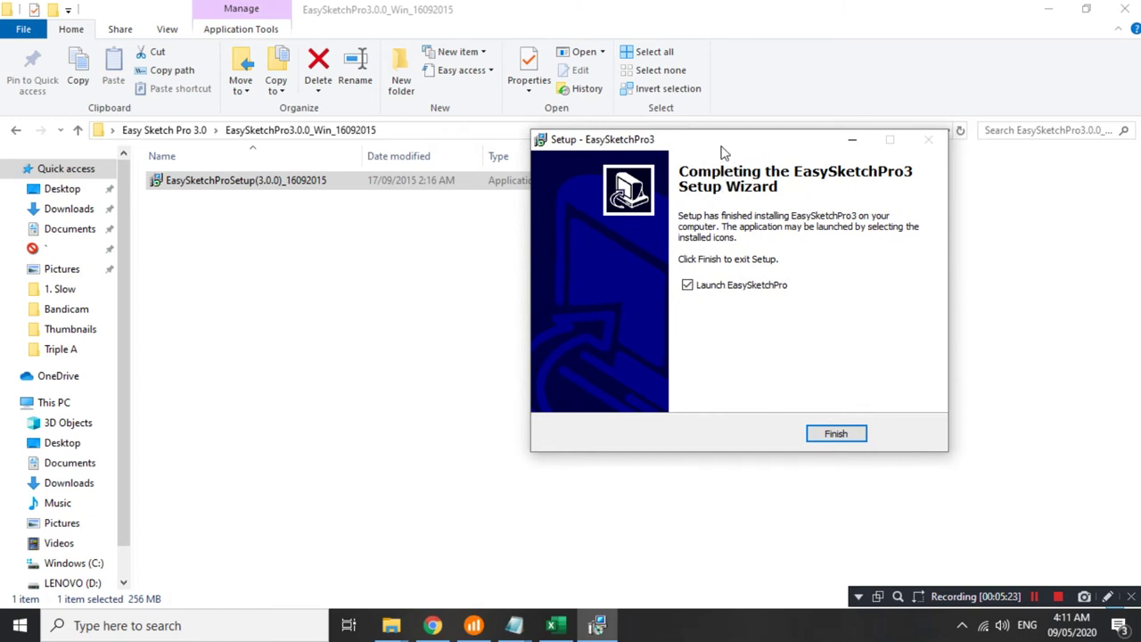
pyautogui.moveTo(729, 149); pyautogui.dragTo(736, 144)
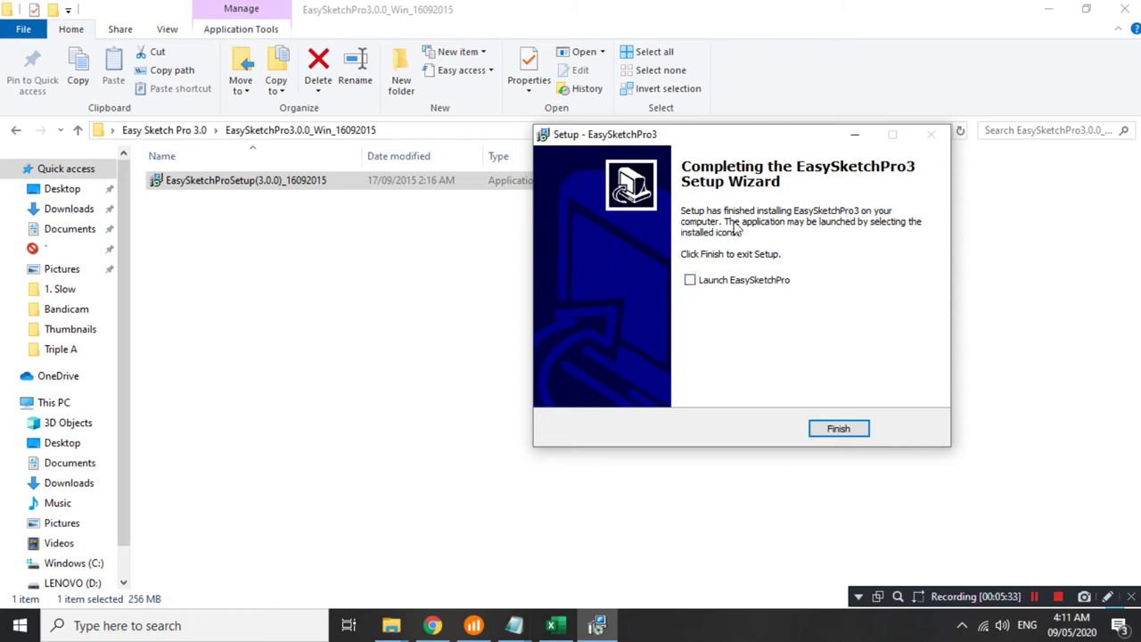
pyautogui.moveTo(742, 156); pyautogui.dragTo(762, 130)
pyautogui.click(846, 425)
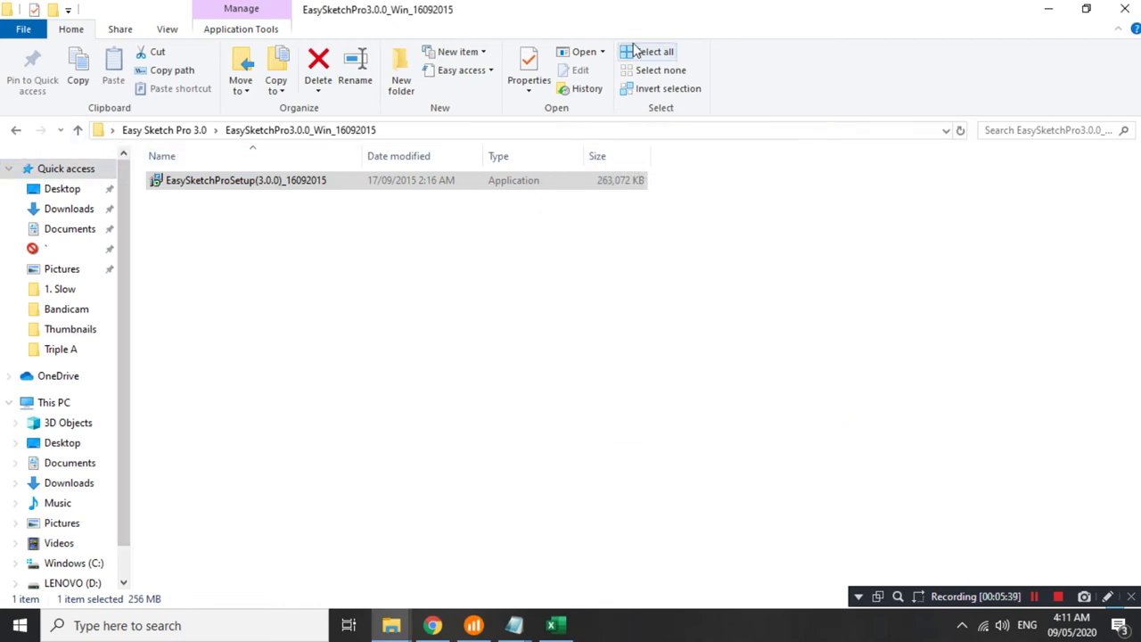
# Go to ESPv3 - Patcher_QQ_s, widen Explorer, and select Easy Sketch Pro v3 and its .exe.config.
pyautogui.moveTo(629, 30); pyautogui.dragTo(571, 49)
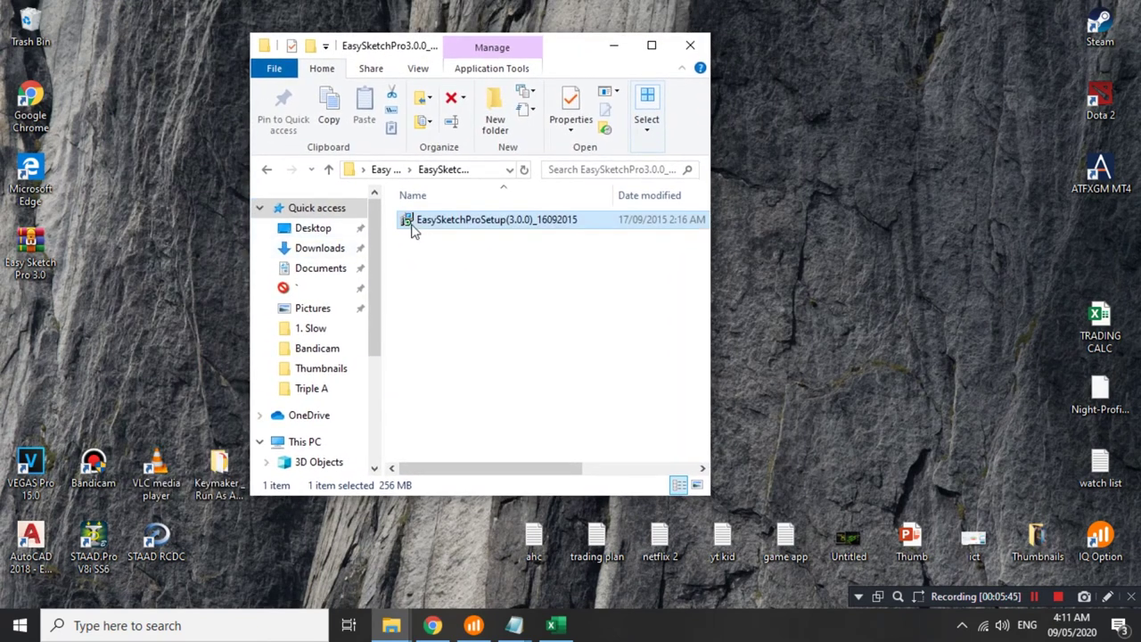
pyautogui.click(268, 174)
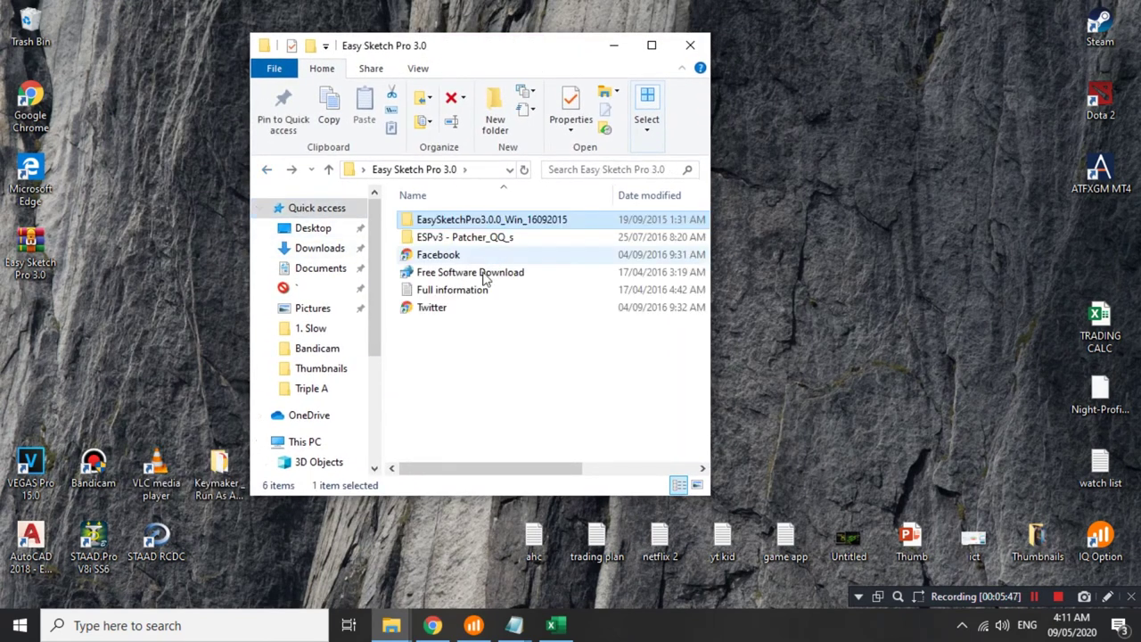
pyautogui.click(496, 246)
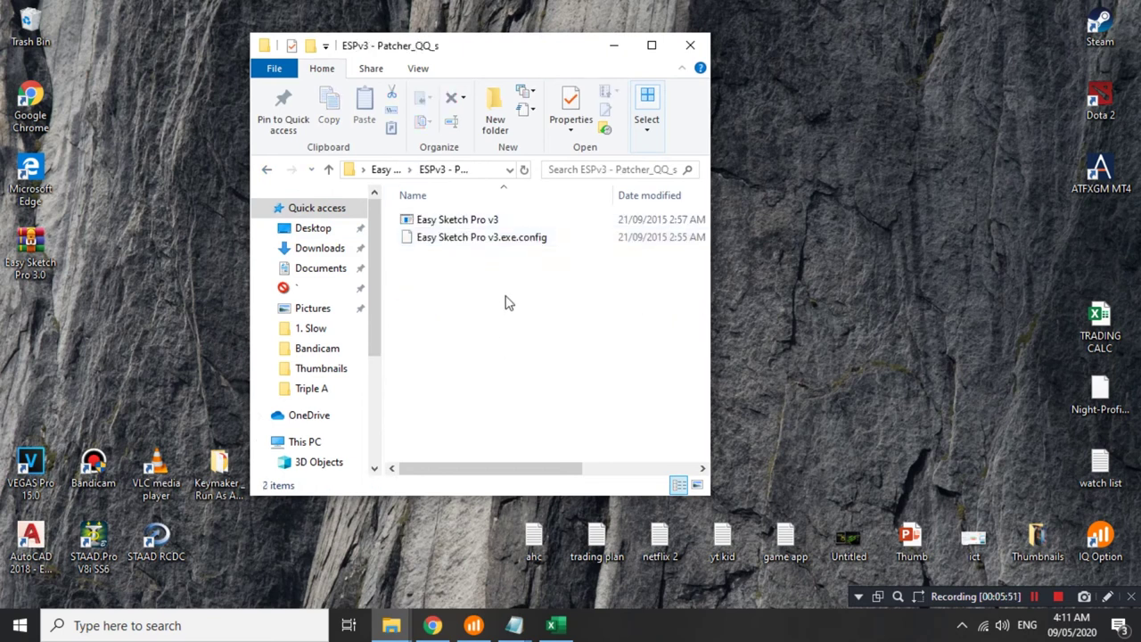
pyautogui.moveTo(709, 142); pyautogui.dragTo(727, 142)
pyautogui.moveTo(862, 153); pyautogui.dragTo(935, 163)
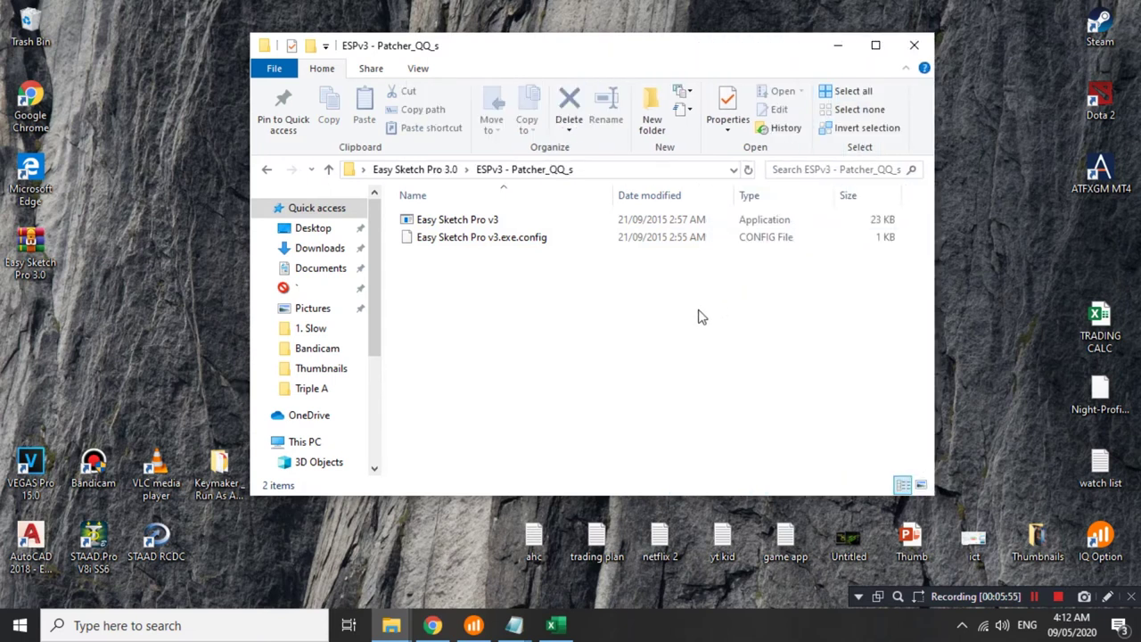
pyautogui.click(496, 220)
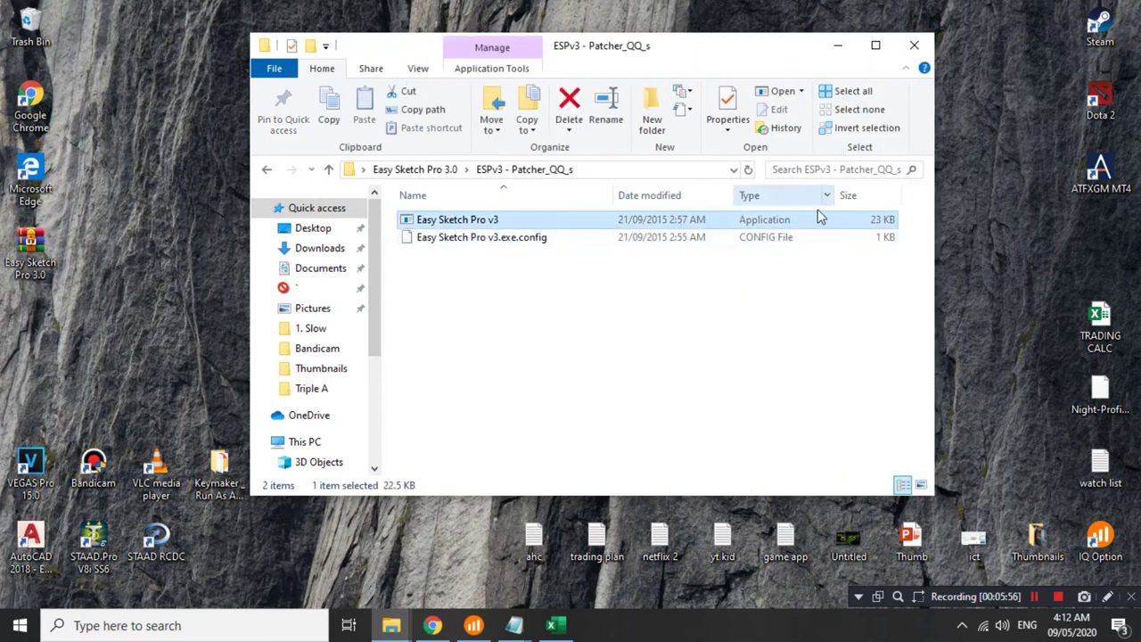
pyautogui.click(481, 239)
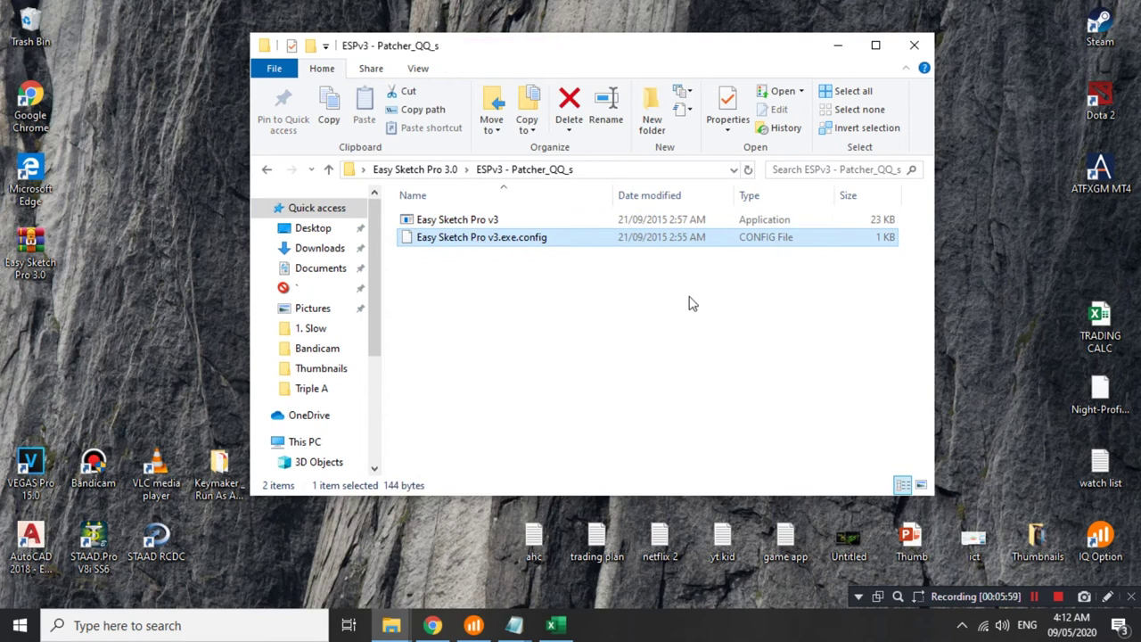
# Run the Easy Sketch Pro v3 patcher as administrator and start patching until it reports the file missing.
pyautogui.rightClick(465, 221)
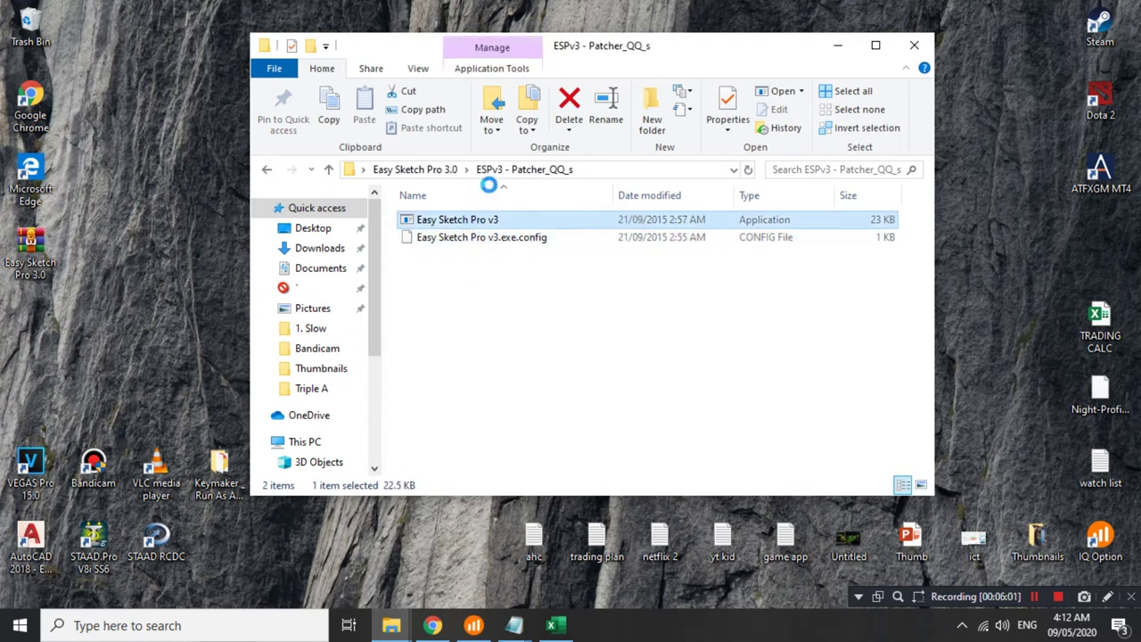
pyautogui.click(540, 237)
pyautogui.hotkey('alt', 'shift')
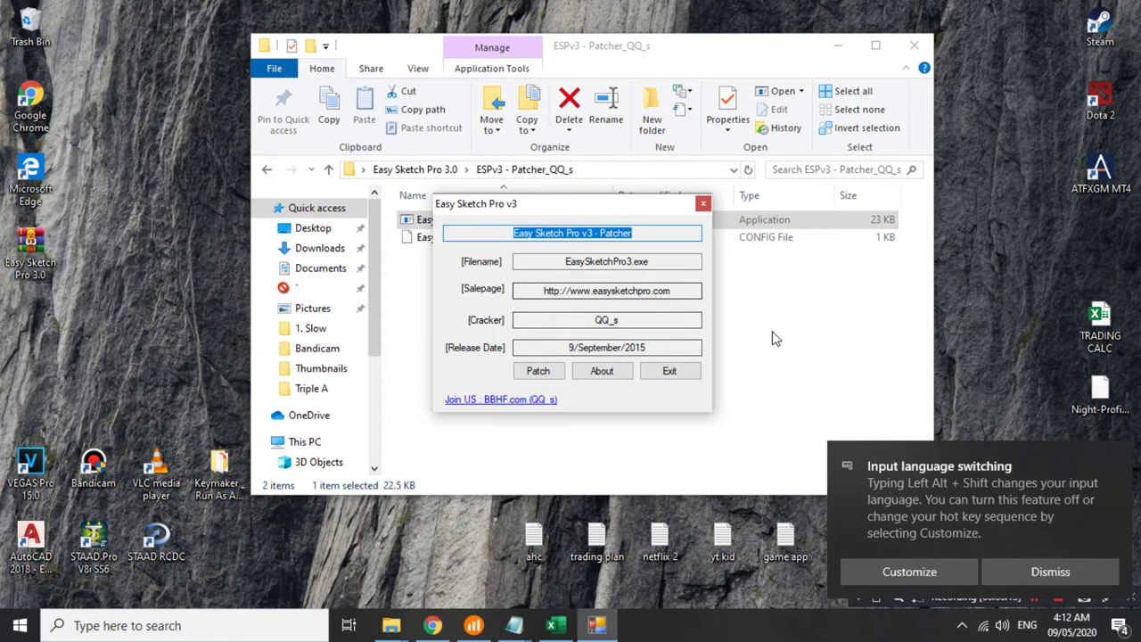
pyautogui.moveTo(610, 203)
pyautogui.mouseDown()
pyautogui.moveTo(670, 188)
pyautogui.moveTo(601, 112)
pyautogui.moveTo(615, 125)
pyautogui.moveTo(675, 127)
pyautogui.moveTo(605, 116)
pyautogui.moveTo(644, 107)
pyautogui.moveTo(634, 113)
pyautogui.mouseUp()
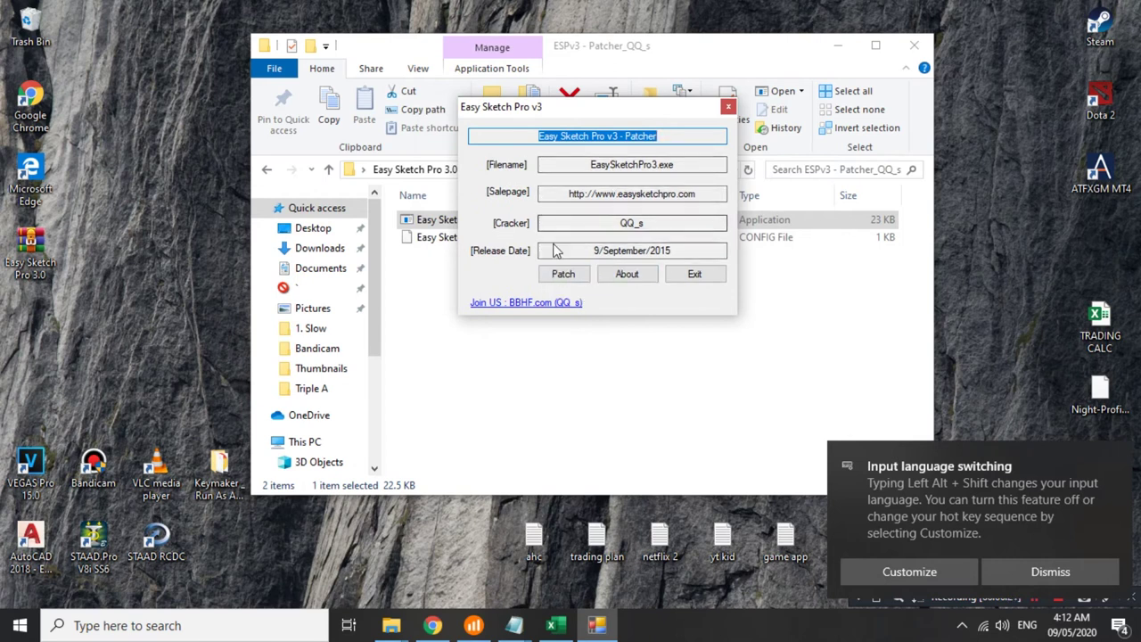
pyautogui.moveTo(678, 112); pyautogui.dragTo(730, 108)
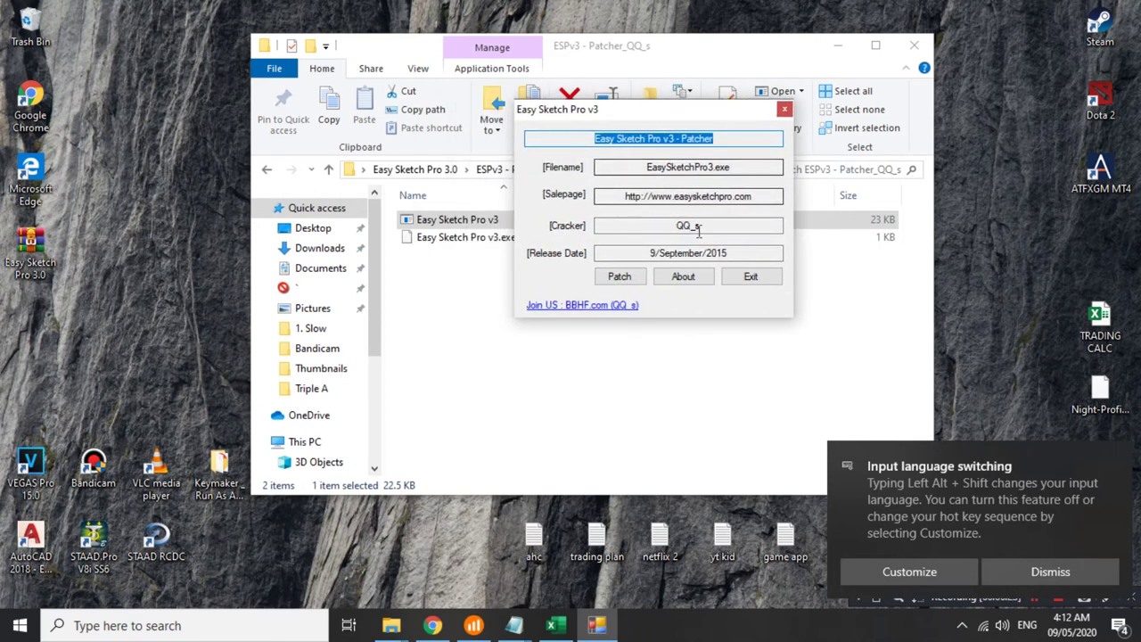
pyautogui.click(627, 282)
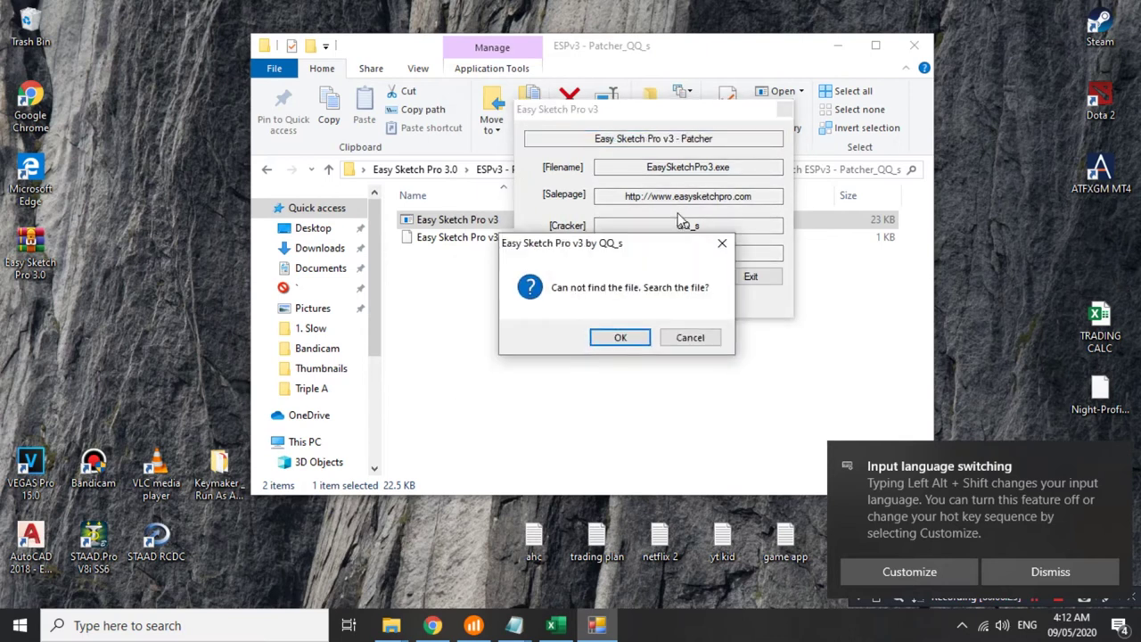
pyautogui.moveTo(621, 284); pyautogui.dragTo(698, 167)
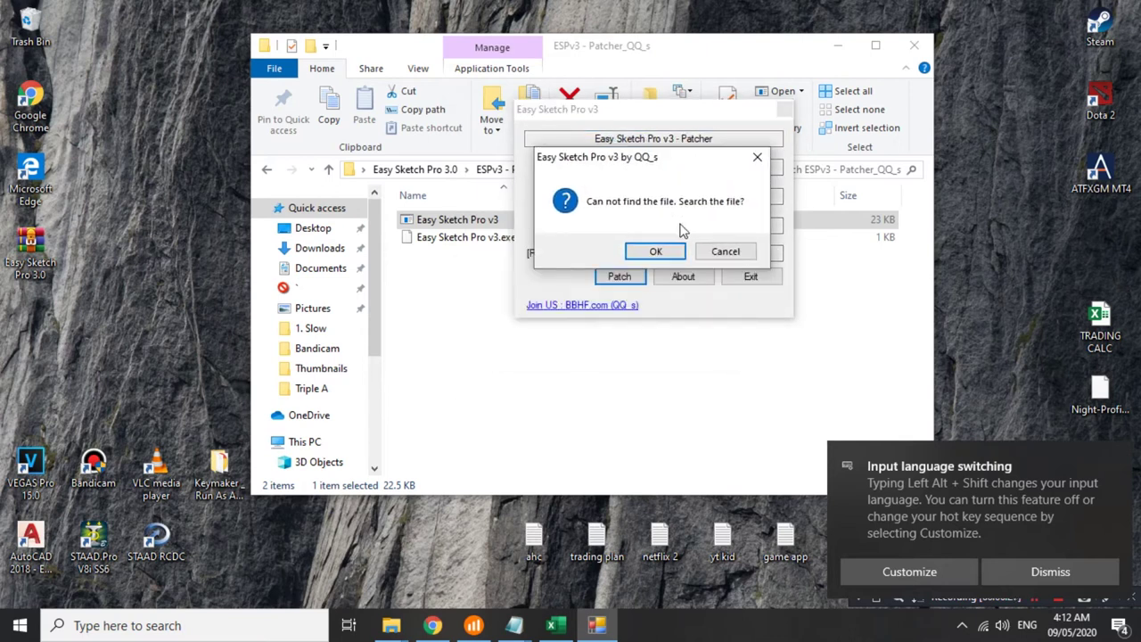
# Select EasySketchPro3 in C:\Program Files (x86)\EasySketchPro3 as the file to patch.
pyautogui.click(655, 250)
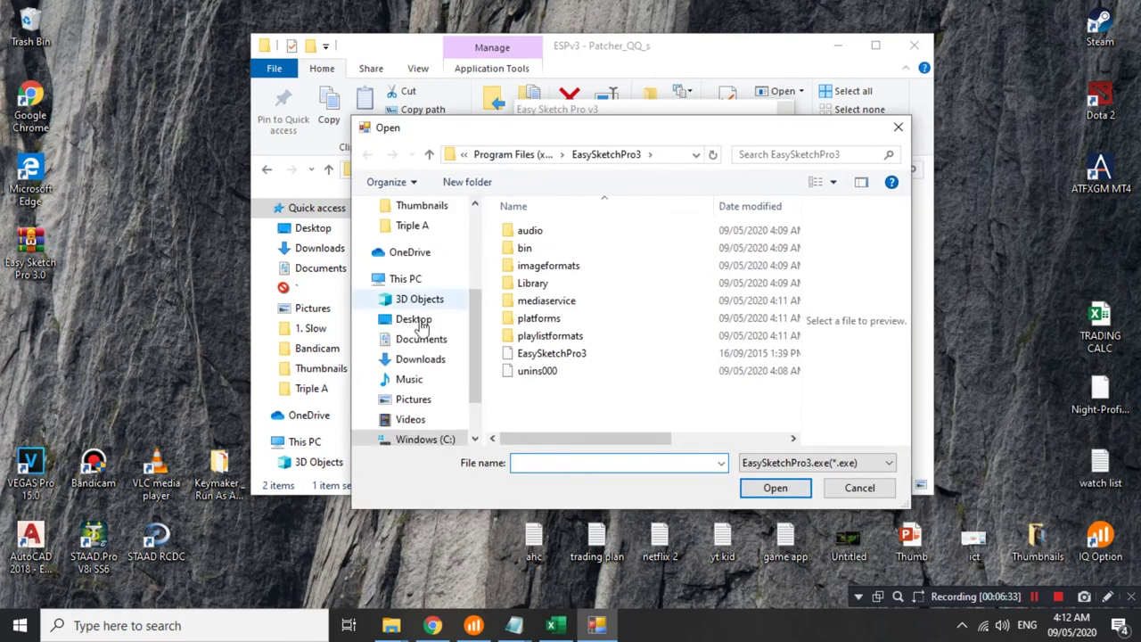
pyautogui.scroll(-1, 401, 356)
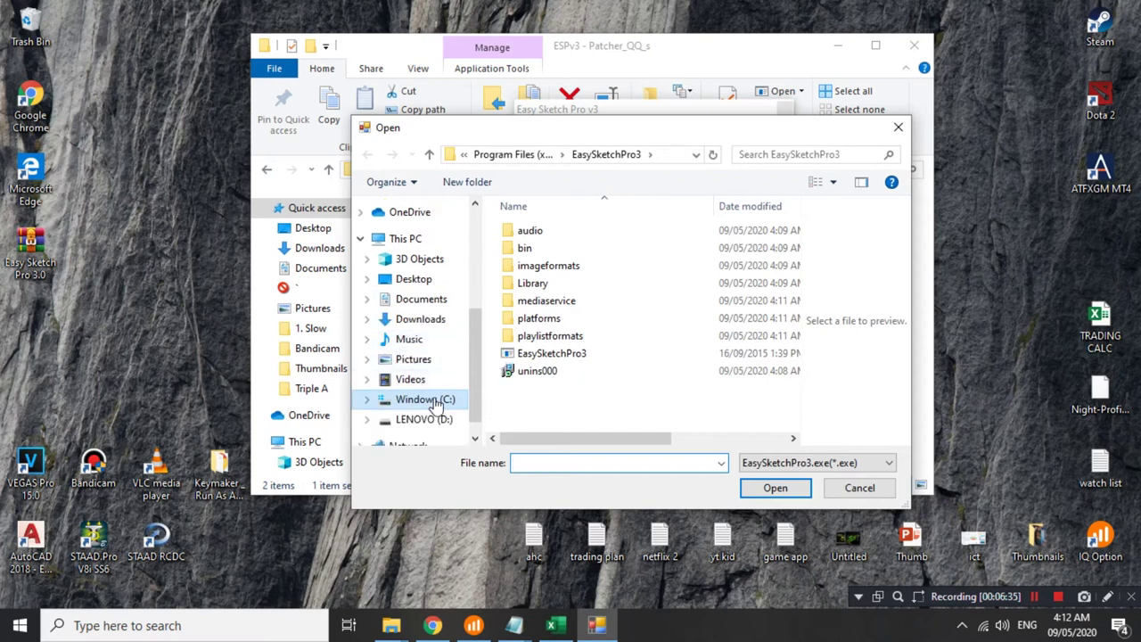
pyautogui.click(435, 401)
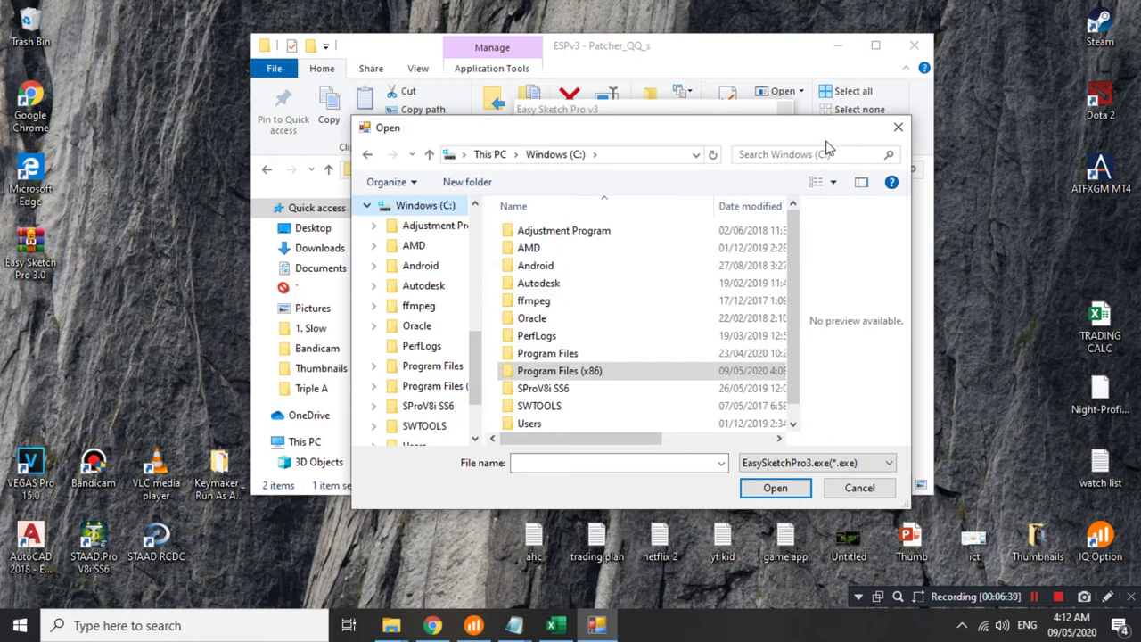
pyautogui.moveTo(847, 130); pyautogui.dragTo(858, 108)
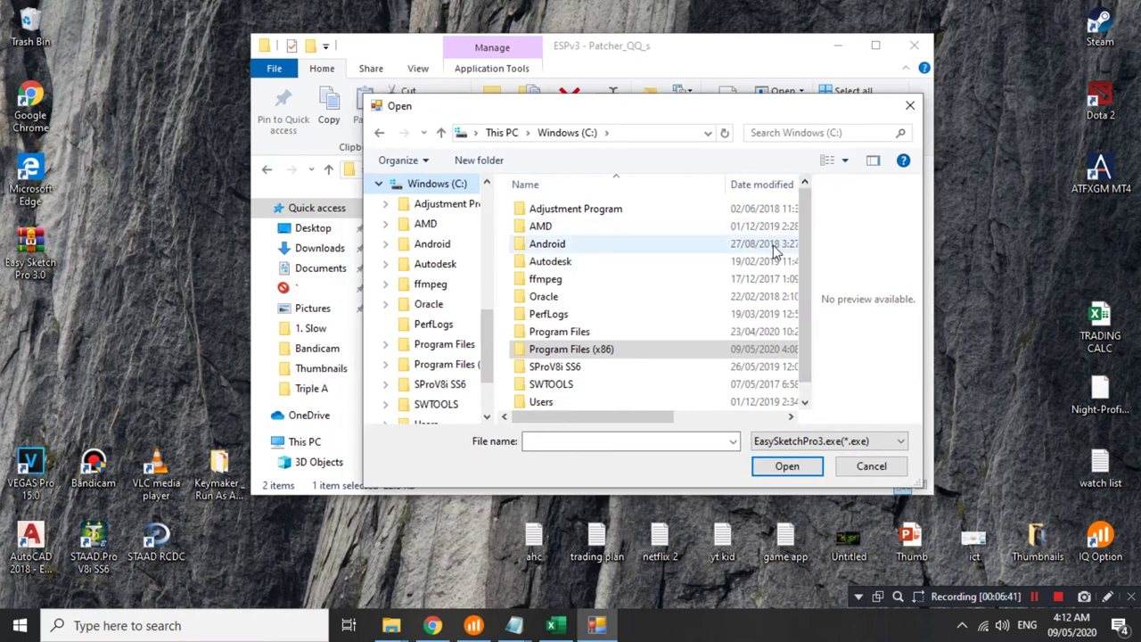
pyautogui.doubleClick(611, 356)
pyautogui.moveTo(782, 114); pyautogui.dragTo(695, 109)
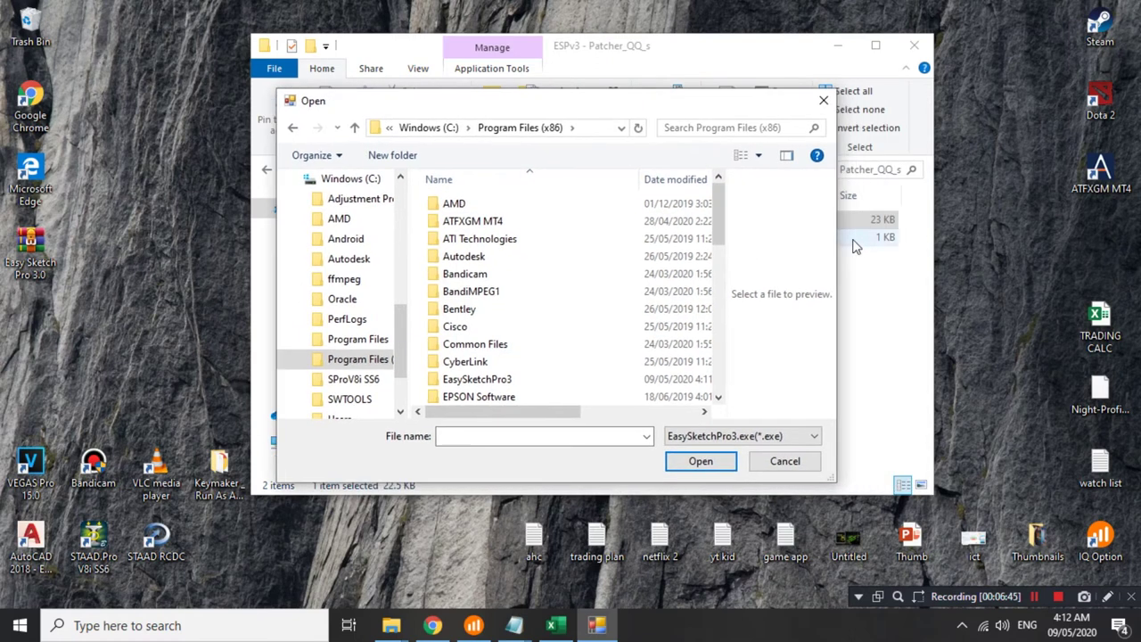
pyautogui.moveTo(836, 246); pyautogui.dragTo(945, 251)
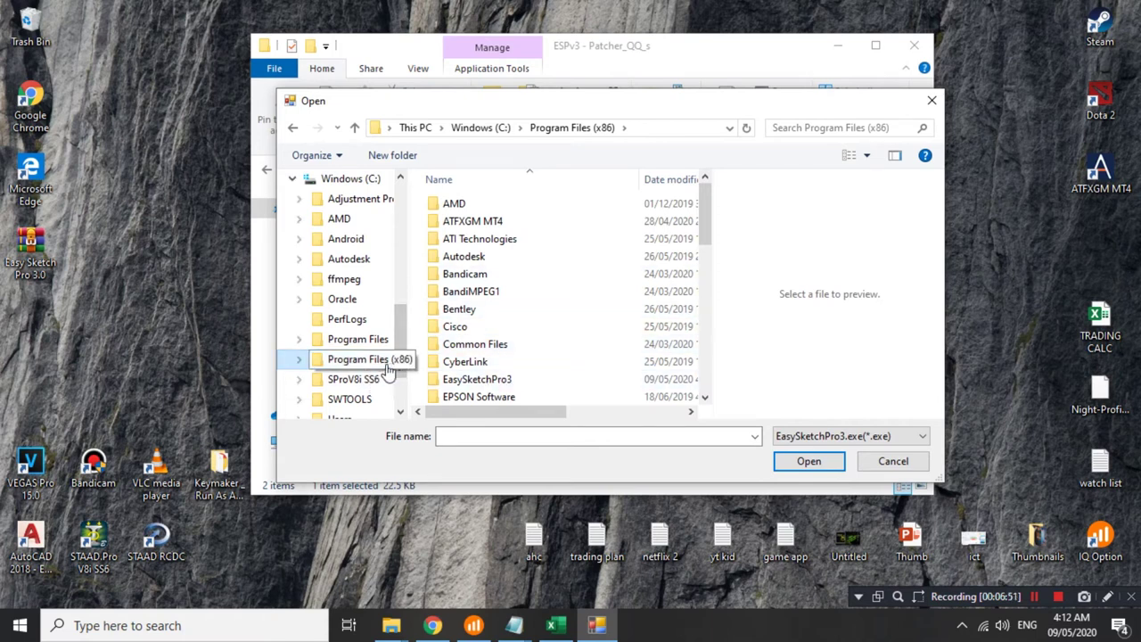
pyautogui.doubleClick(495, 383)
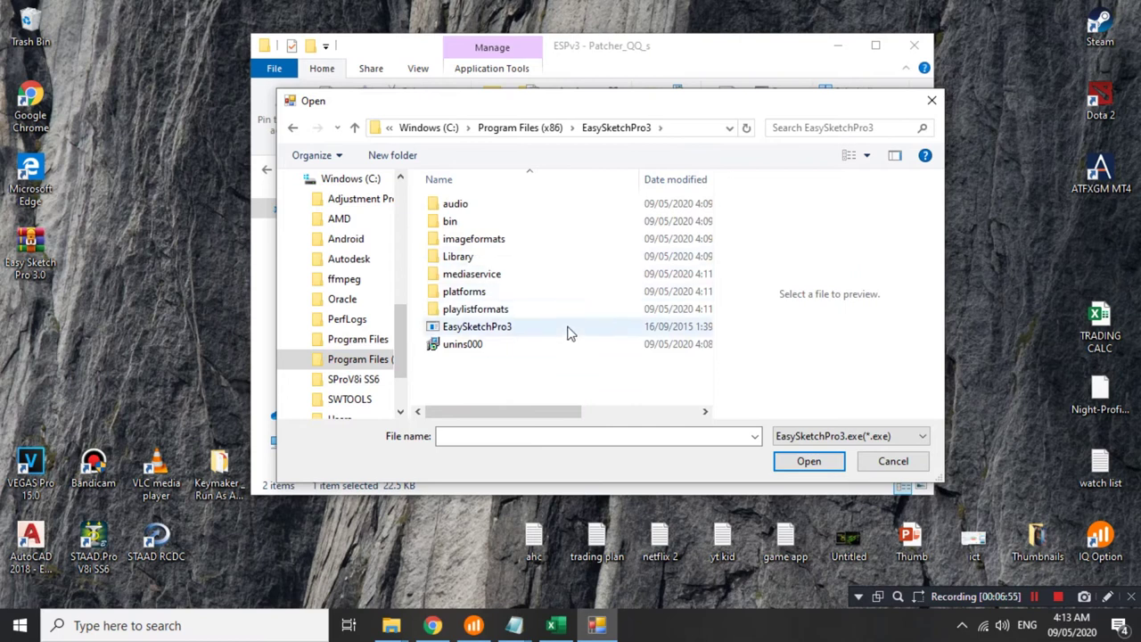
pyautogui.moveTo(641, 100); pyautogui.dragTo(675, 98)
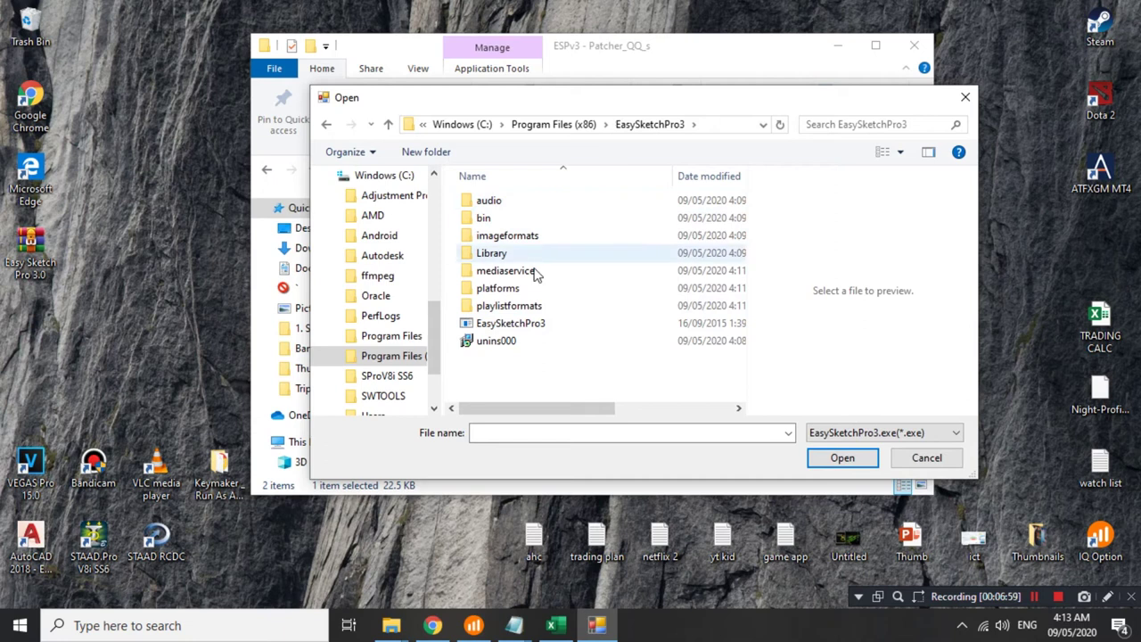
pyautogui.click(533, 324)
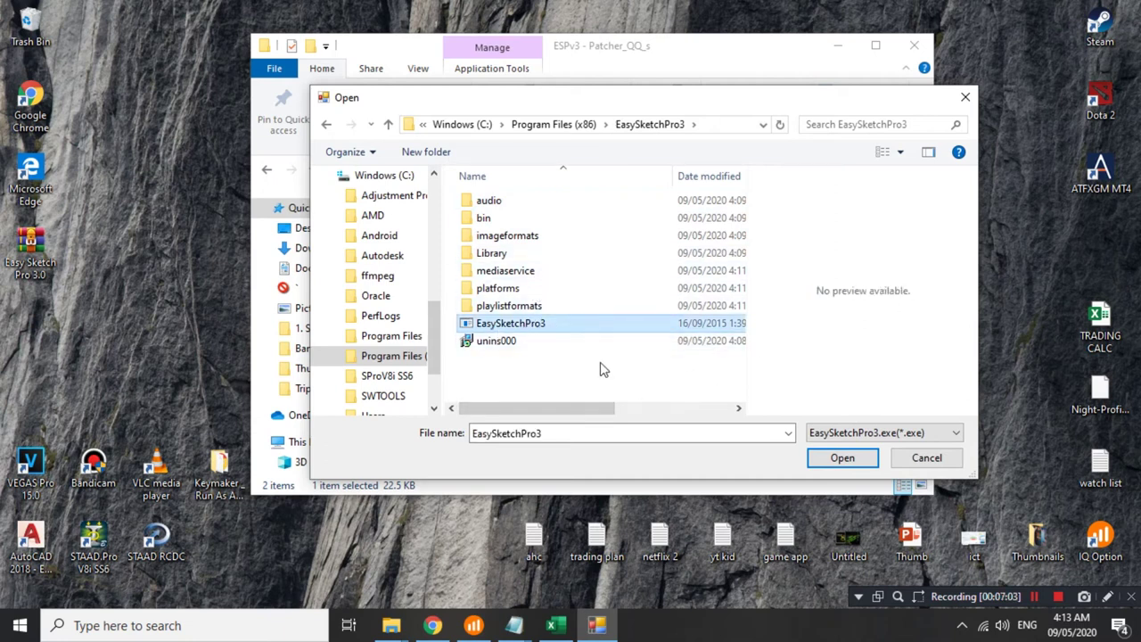
pyautogui.click(840, 458)
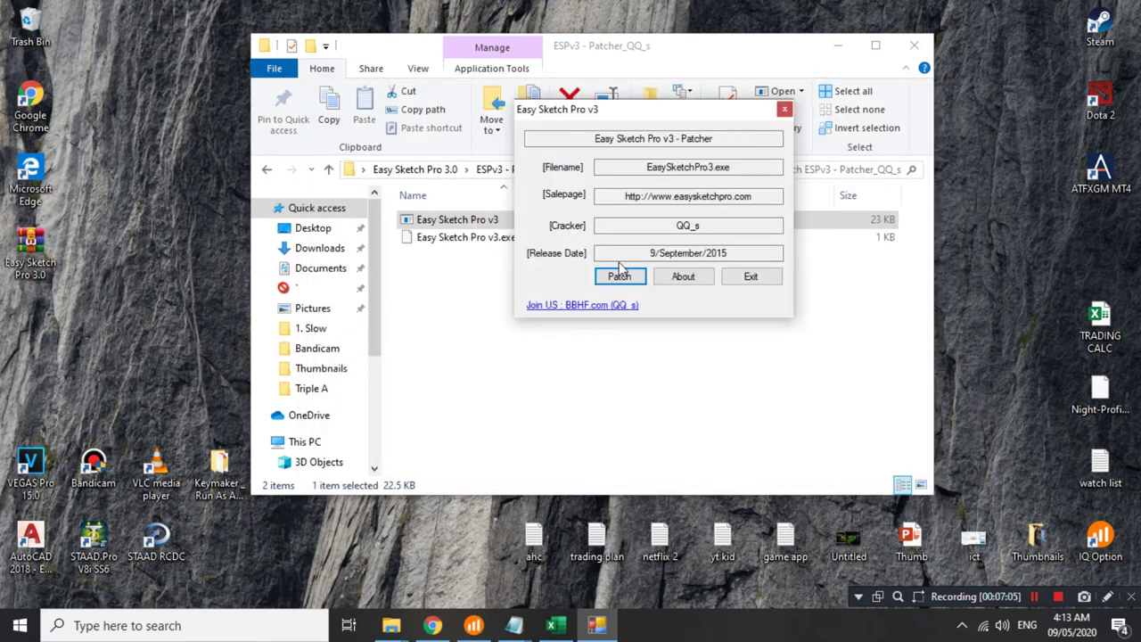
# Apply the patch, acknowledge PATCHING DONE, and exit the patcher.
pyautogui.click(620, 276)
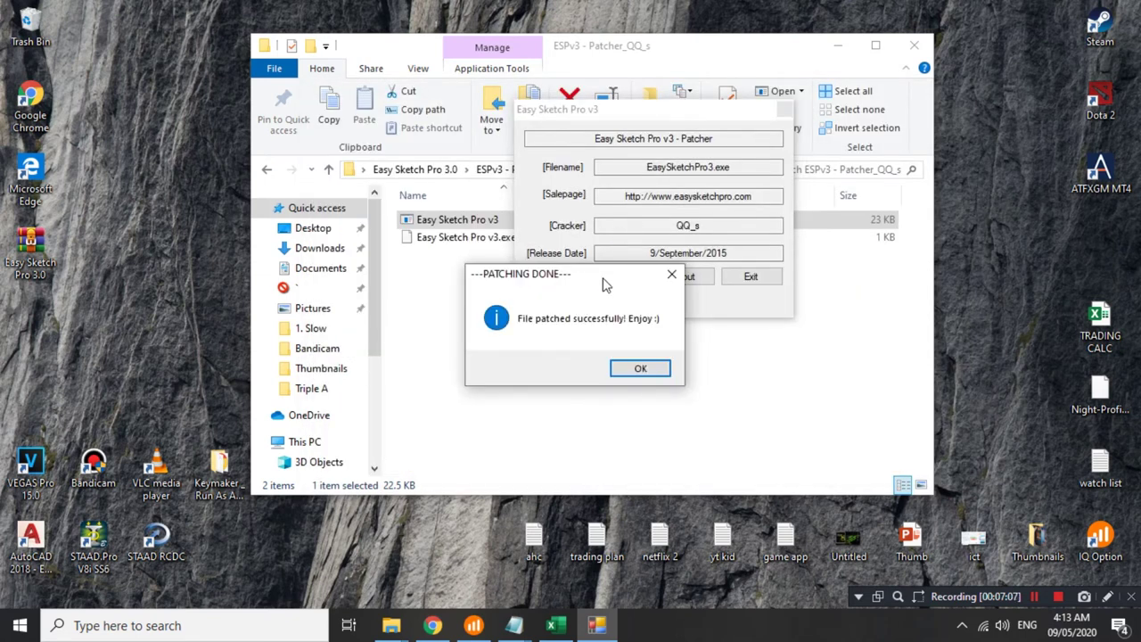
pyautogui.moveTo(597, 281); pyautogui.dragTo(684, 161)
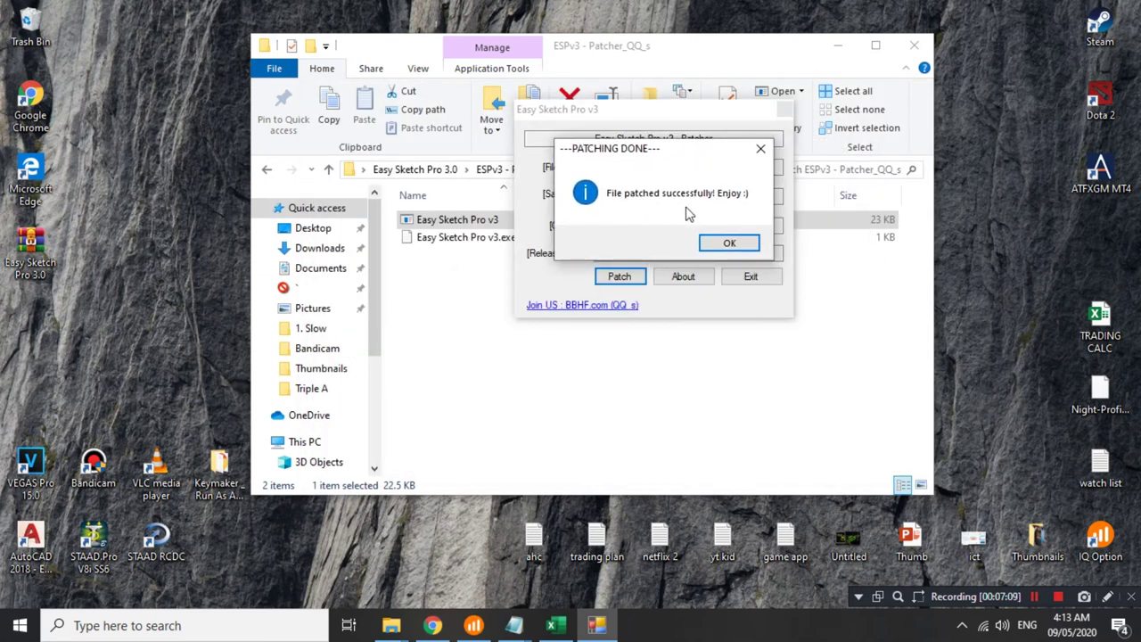
pyautogui.click(727, 250)
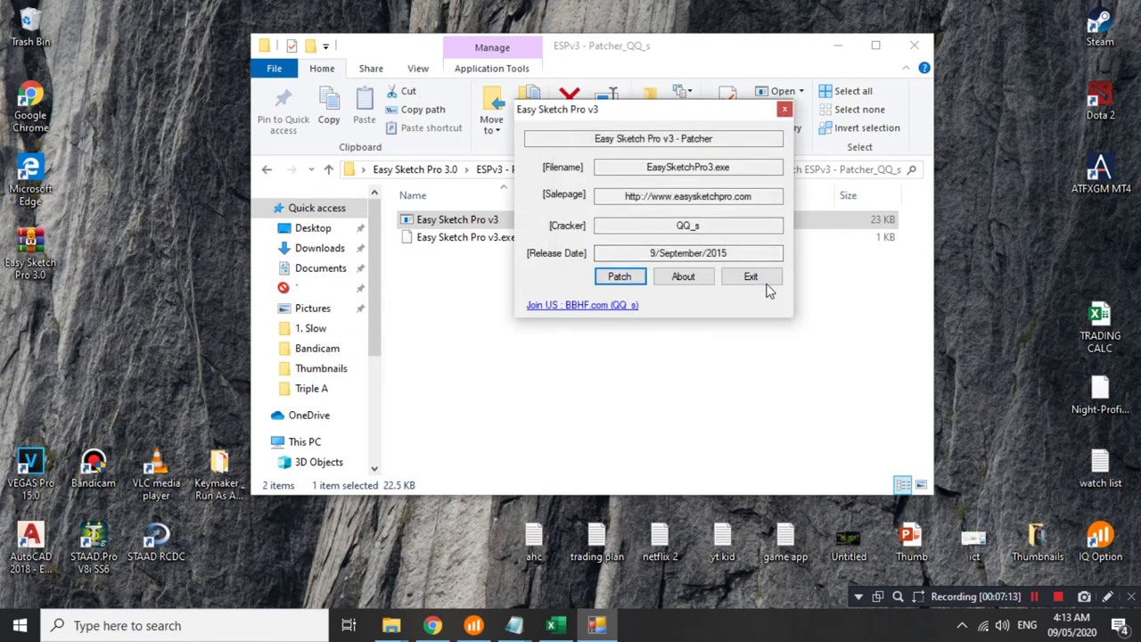
pyautogui.click(753, 276)
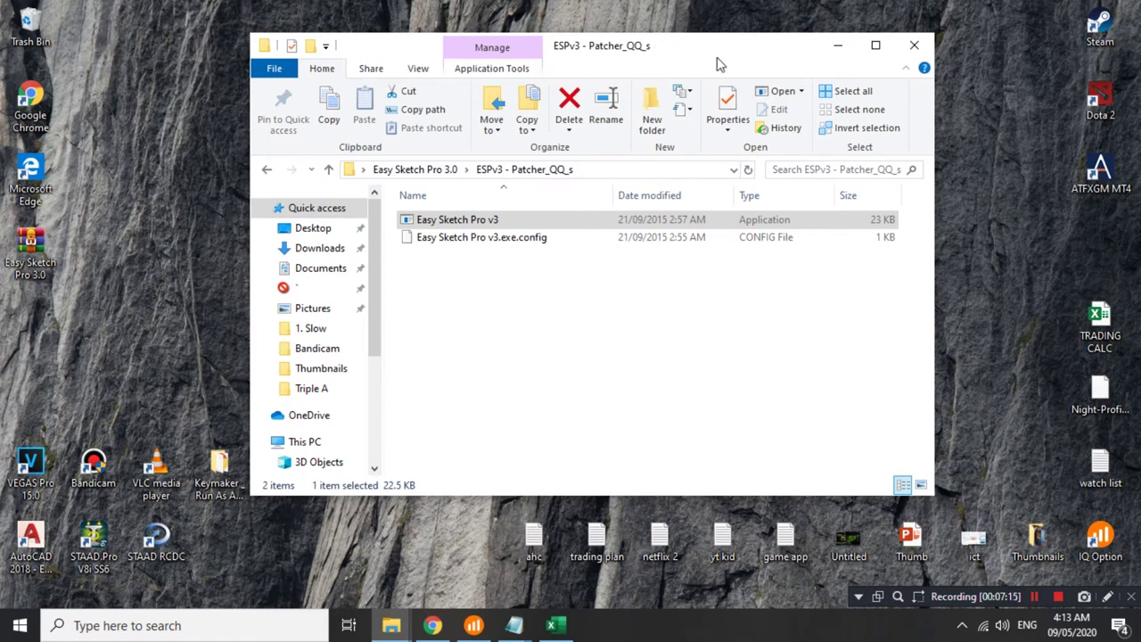
# Open the C:\Program Files (x86)\EasySketchPro3 folder in File Explorer.
pyautogui.moveTo(725, 57); pyautogui.dragTo(753, 52)
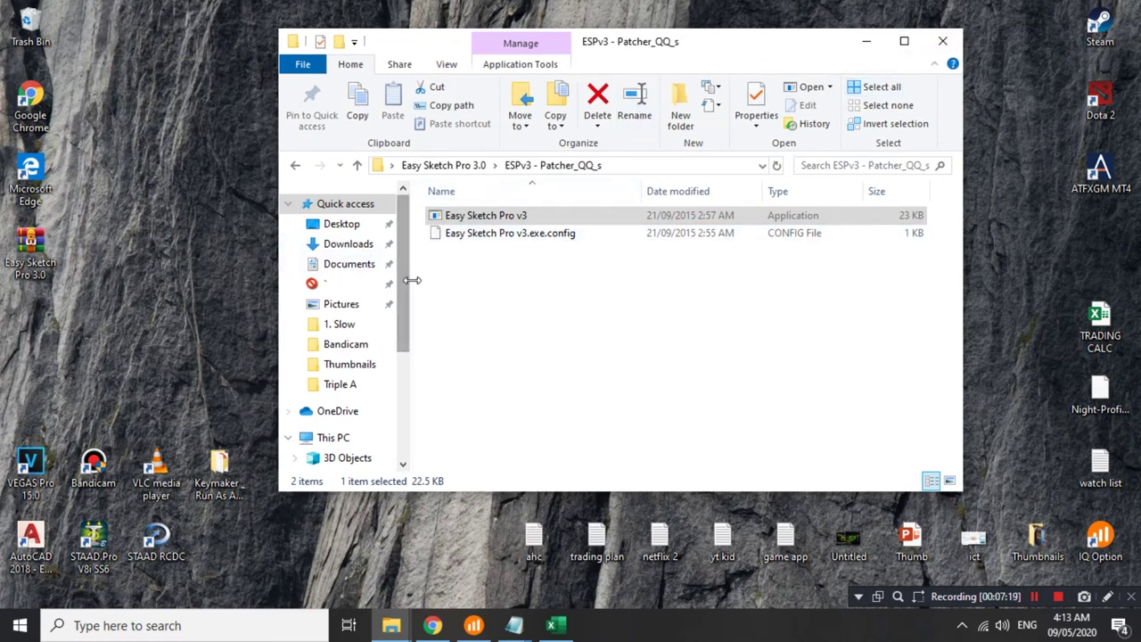
pyautogui.moveTo(412, 280); pyautogui.dragTo(448, 280)
pyautogui.scroll(-1, 383, 254)
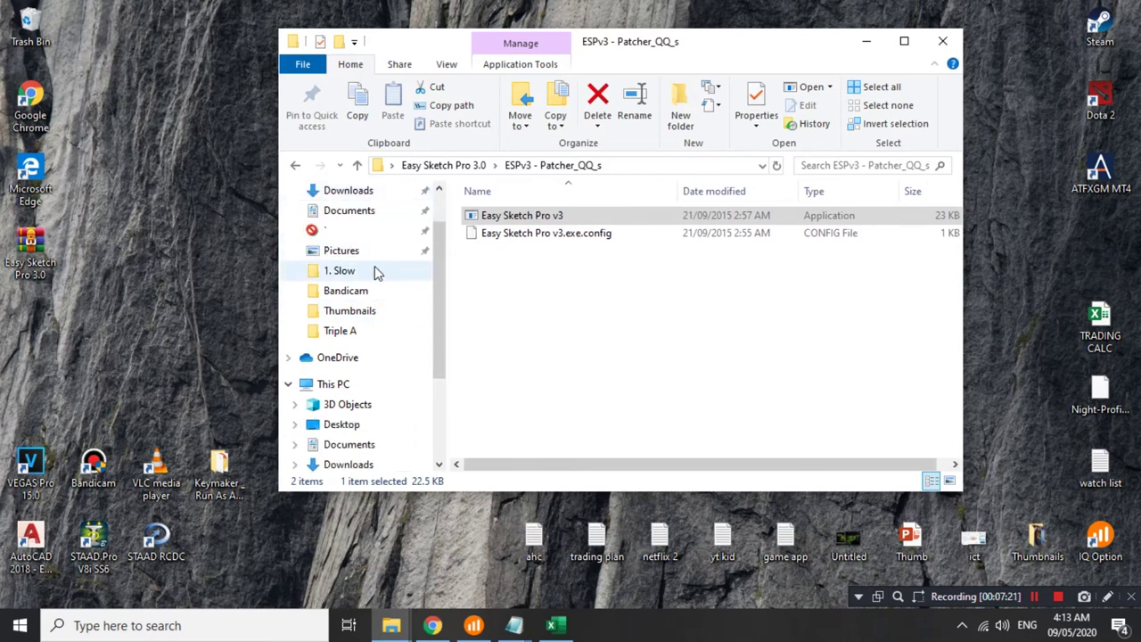
pyautogui.scroll(-3, 364, 313)
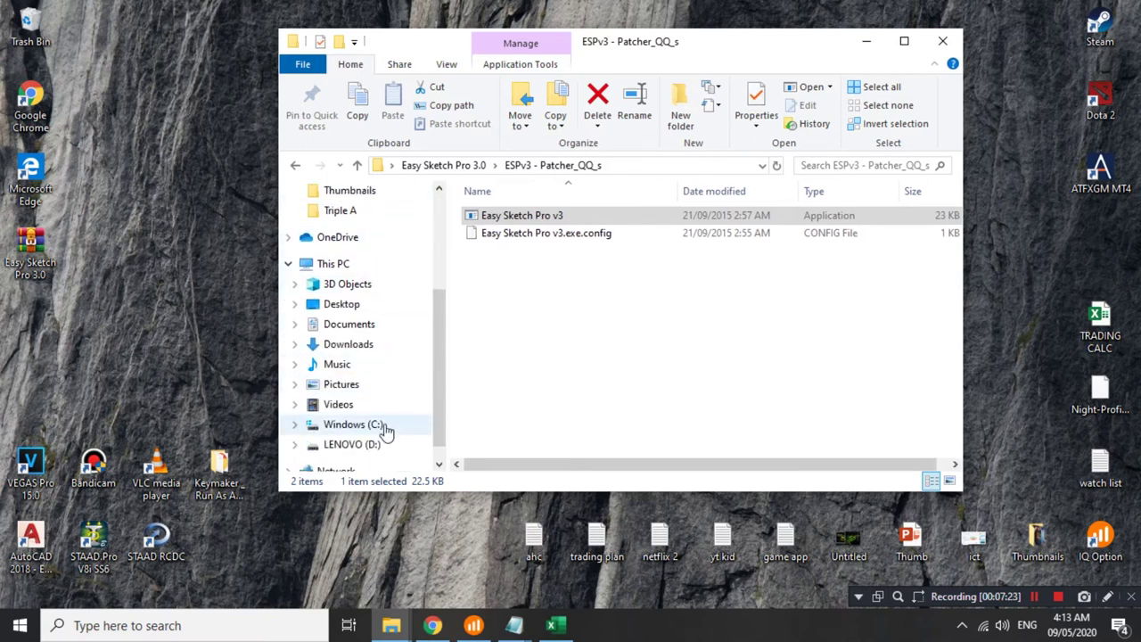
pyautogui.click(383, 428)
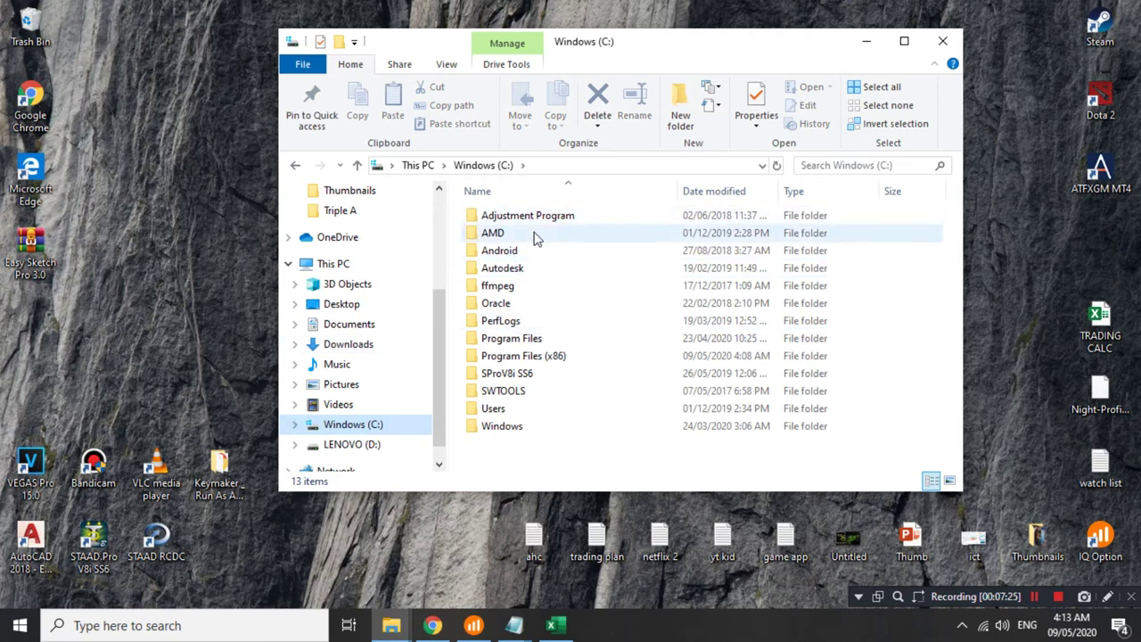
pyautogui.doubleClick(539, 356)
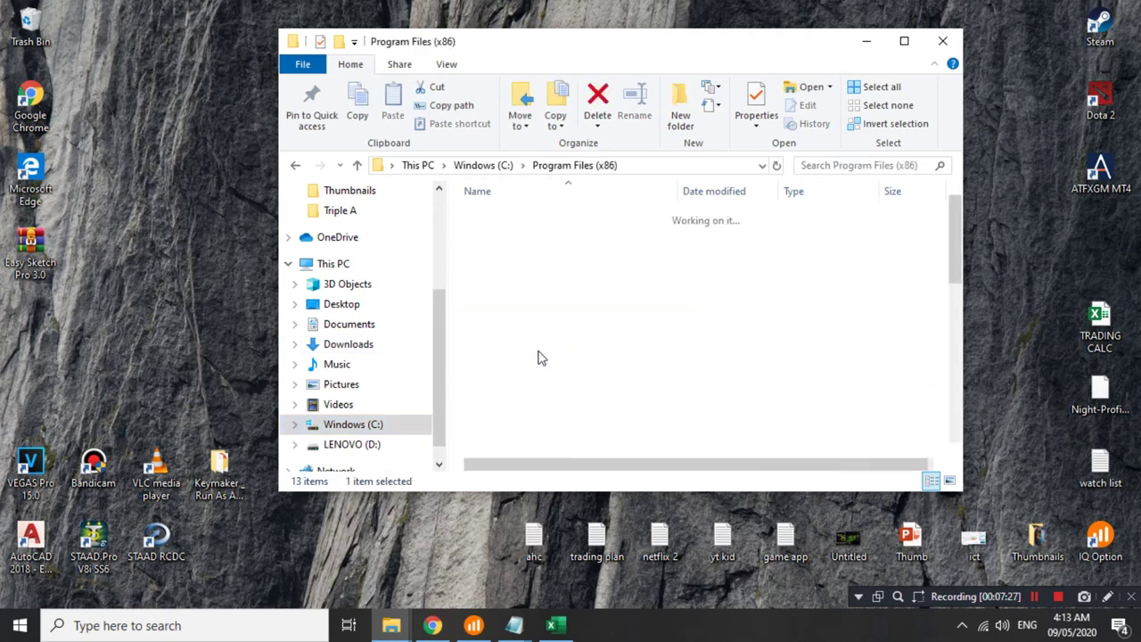
pyautogui.scroll(-2, 539, 339)
pyautogui.click(540, 308)
pyautogui.doubleClick(541, 310)
pyautogui.scroll(-2, 547, 301)
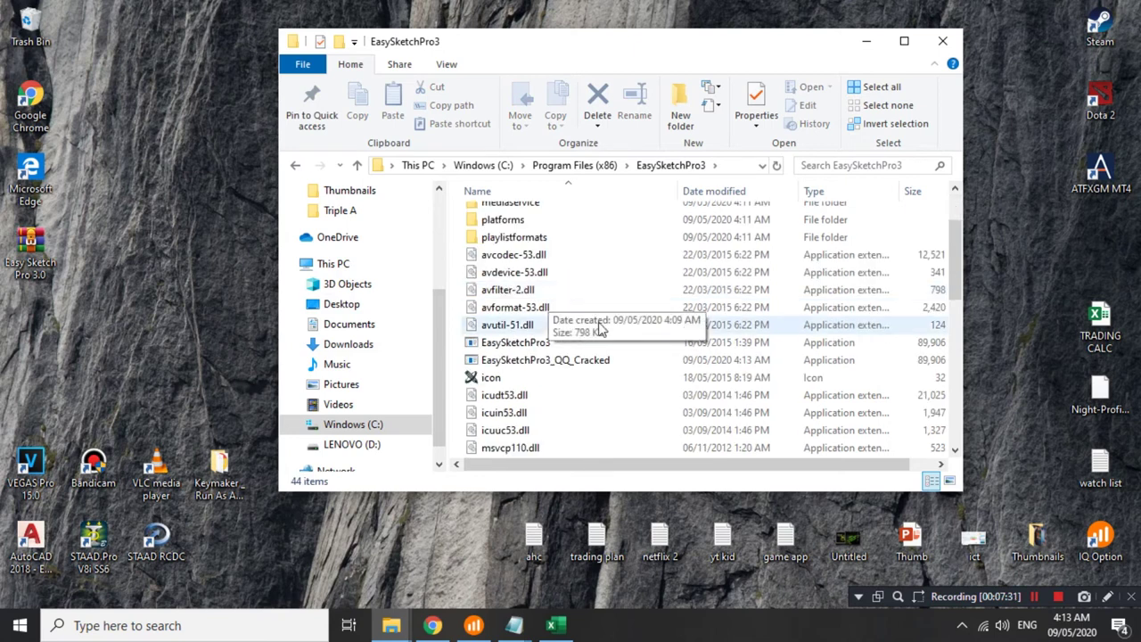
# Delete the original EasySketchPro3 application, keeping EasySketchPro3_QQ_Cracked.
pyautogui.click(561, 345)
pyautogui.keyDown('shift'); pyautogui.click(565, 361); pyautogui.keyUp('shift')
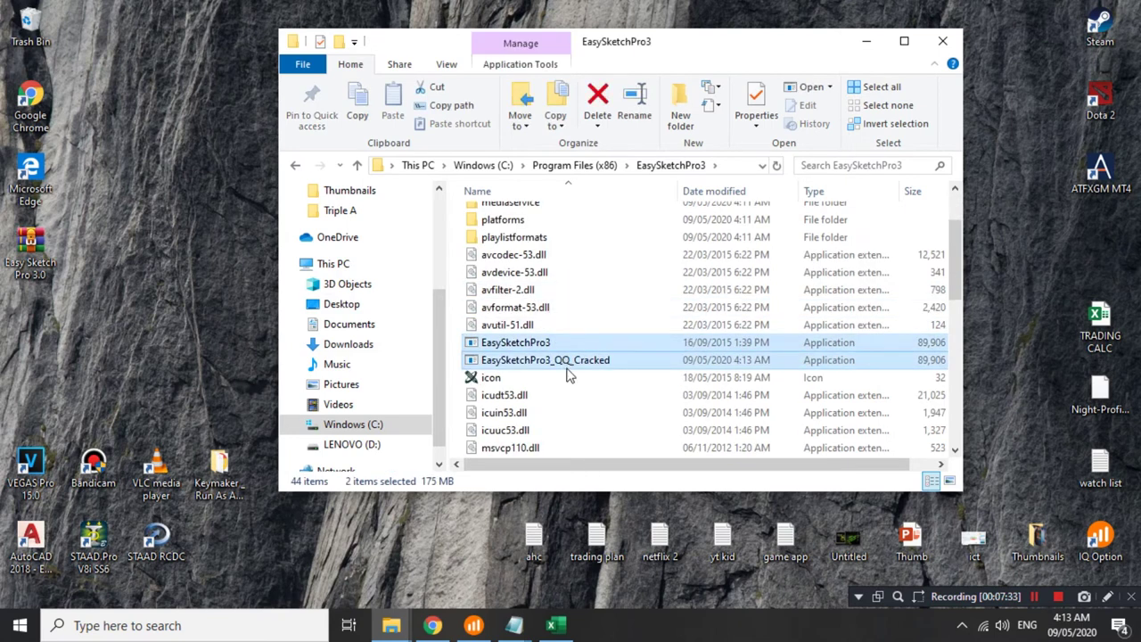
pyautogui.click(544, 347)
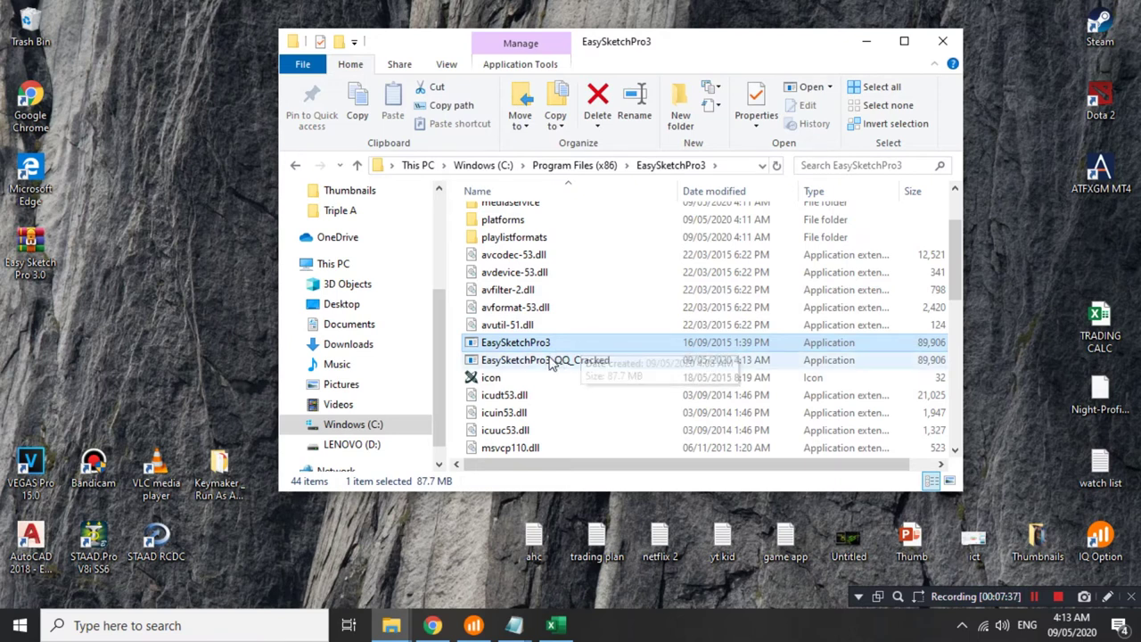
pyautogui.click(547, 360)
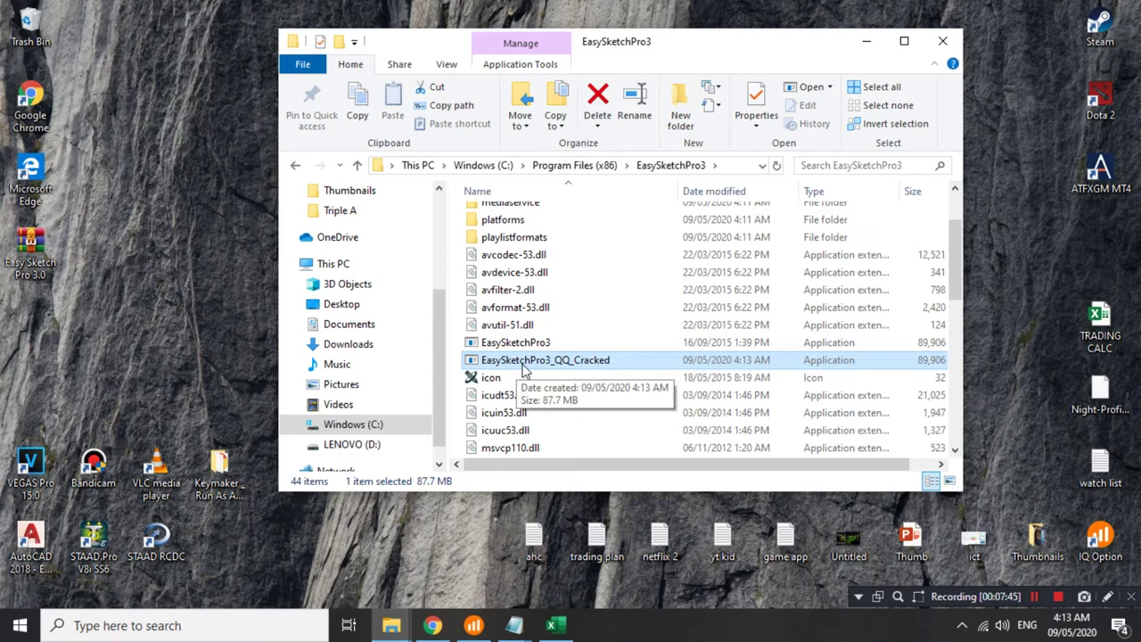
pyautogui.press('Up')
pyautogui.press('Up')
pyautogui.click(575, 344)
pyautogui.click(597, 100)
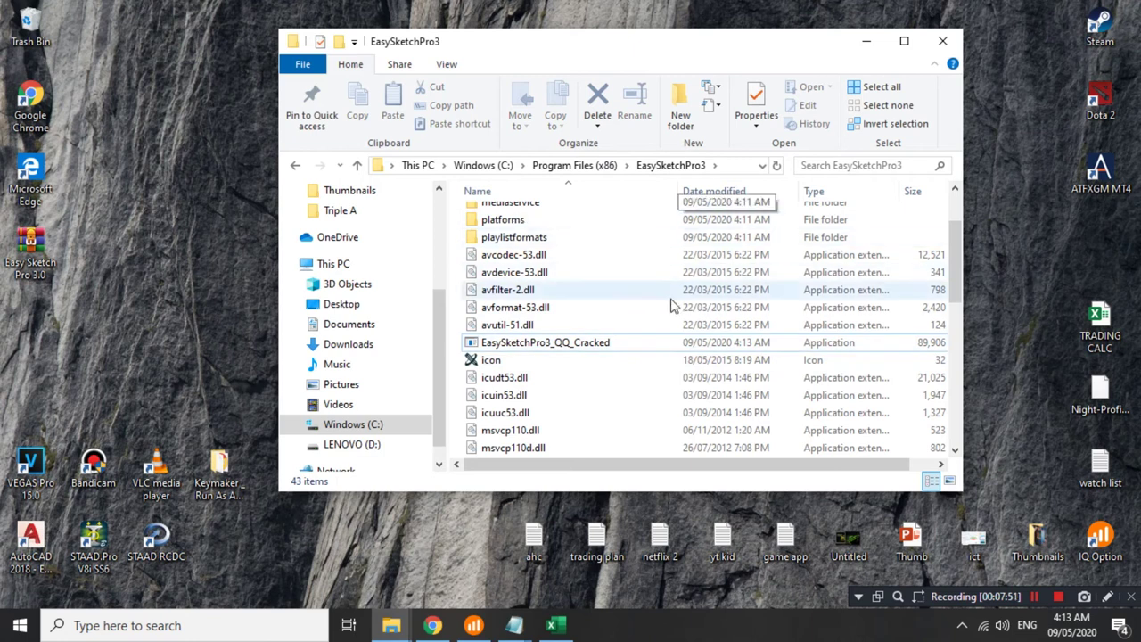
pyautogui.click(580, 350)
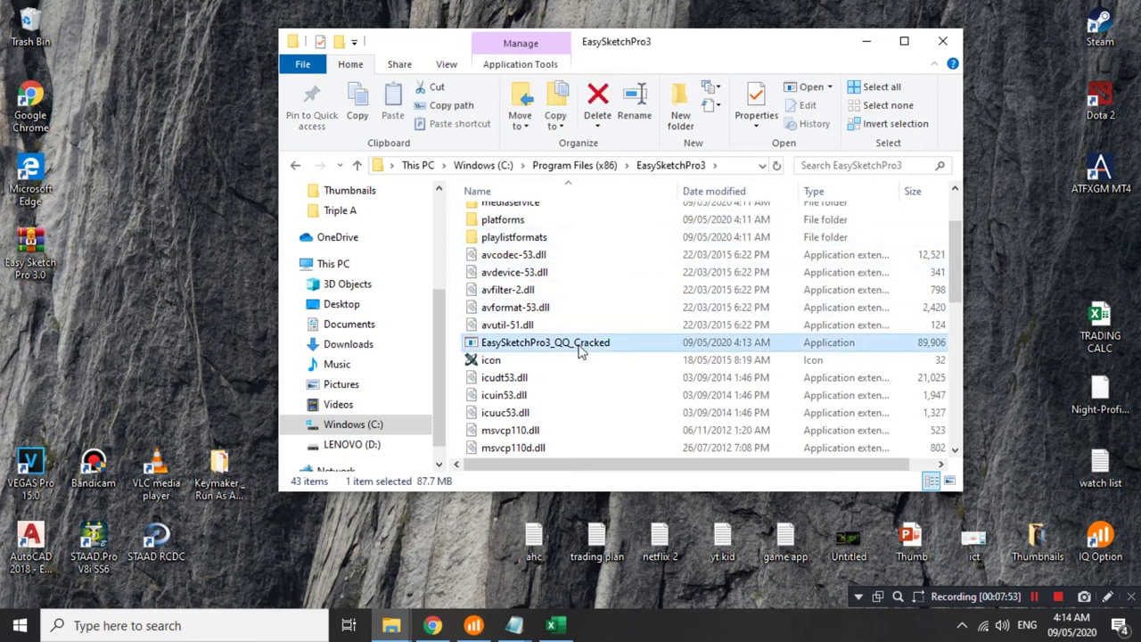
# Rename EasySketchPro3_QQ_Cracked to EasySketchPro3 by removing the '_QQ_Cracked' suffix.
pyautogui.rightClick(579, 349)
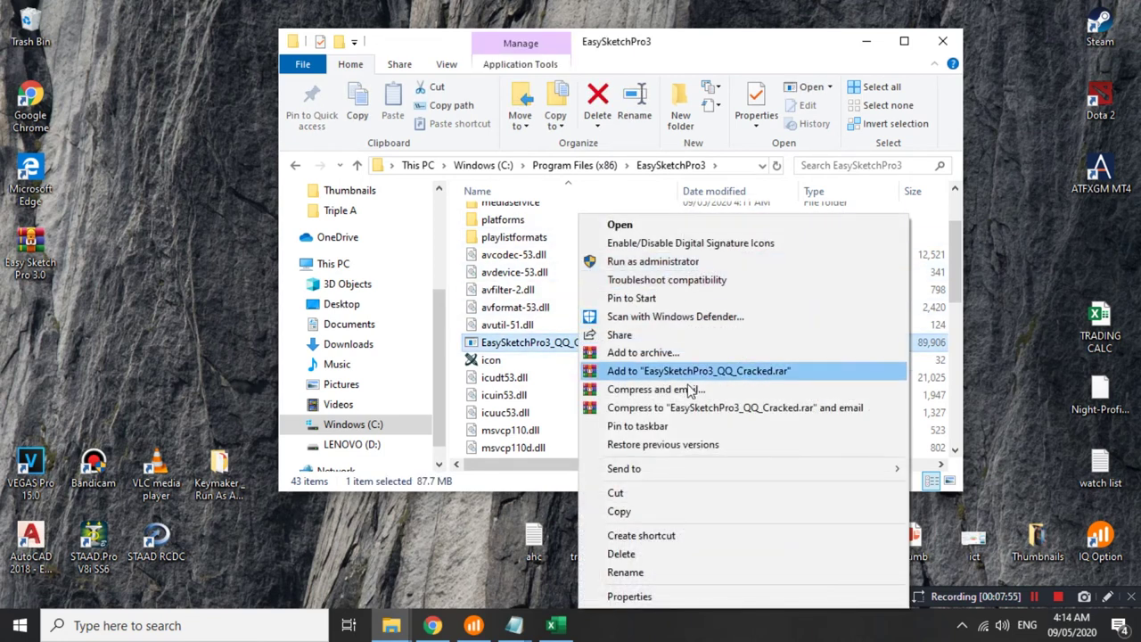
pyautogui.click(625, 572)
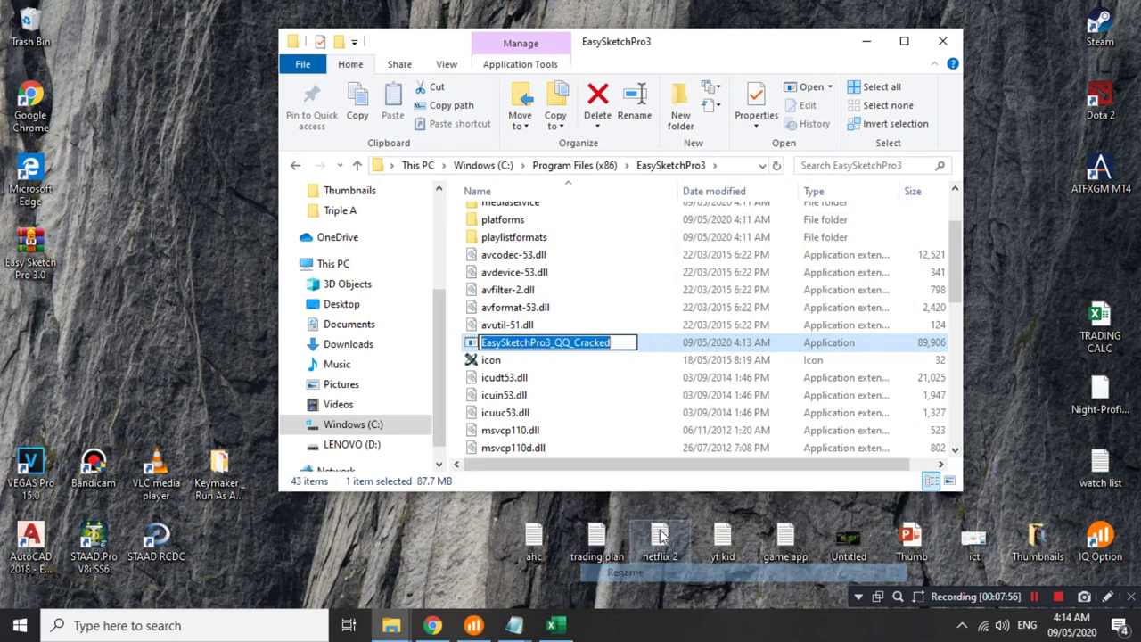
pyautogui.click(625, 344)
pyautogui.moveTo(619, 344); pyautogui.dragTo(556, 356)
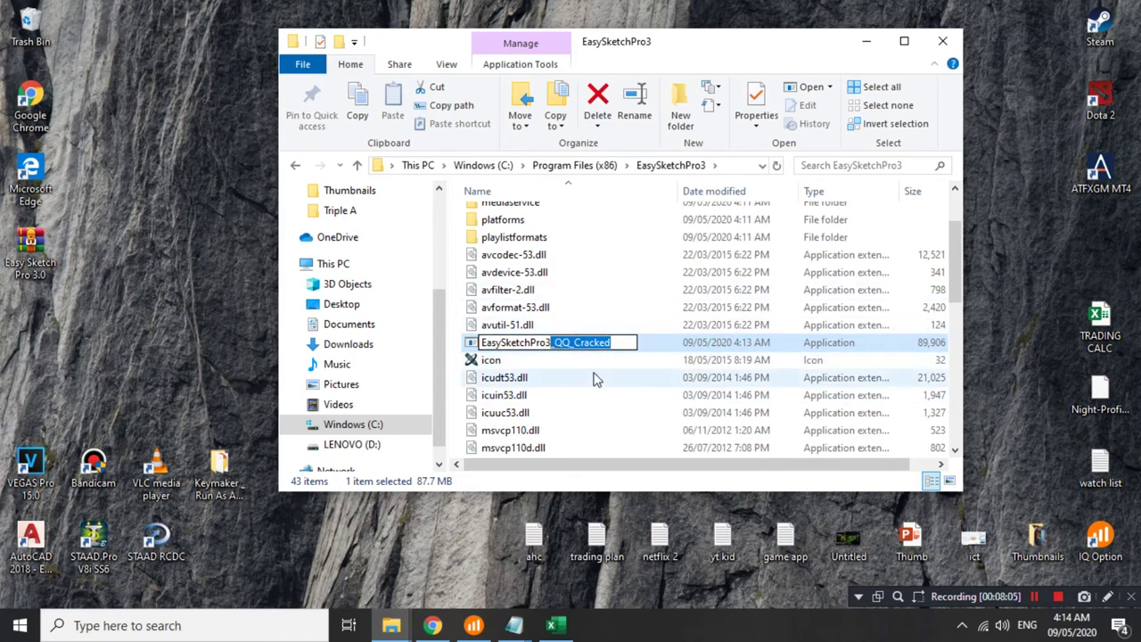
pyautogui.press('BackSpace')
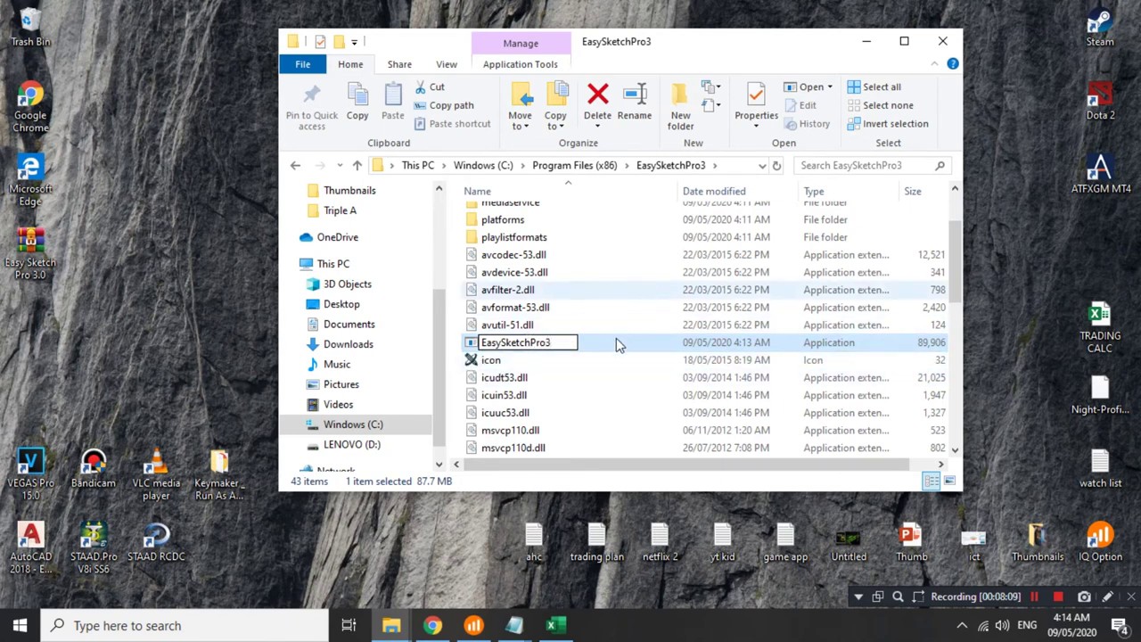
pyautogui.click(616, 342)
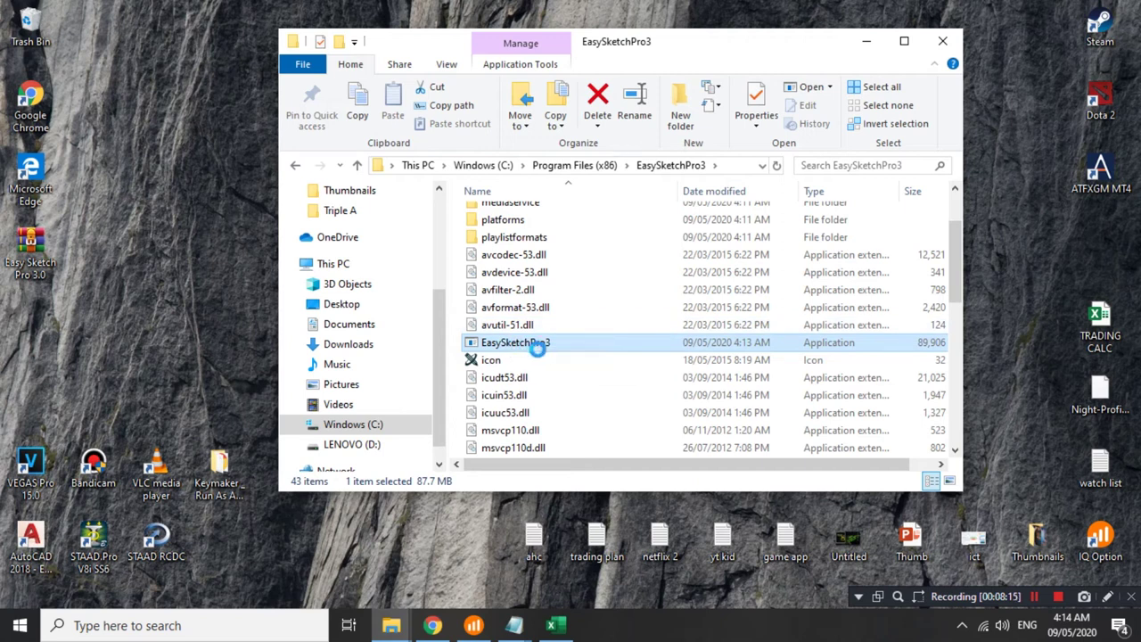
# Create a desktop shortcut to EasySketchPro3 and close the folder window.
pyautogui.rightClick(517, 344)
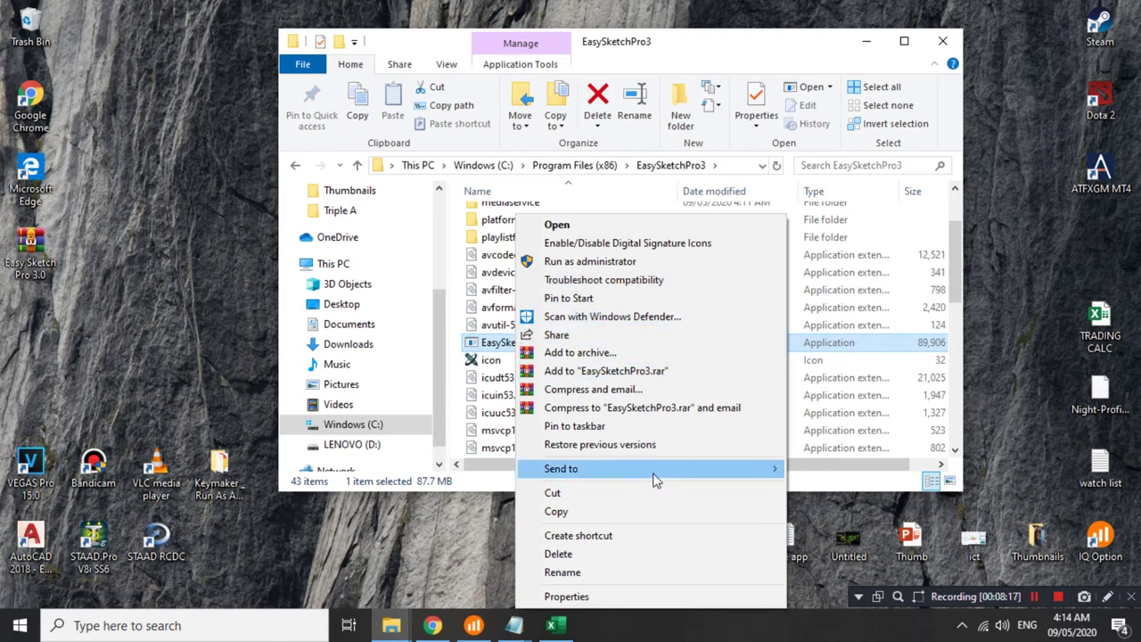
pyautogui.click(1041, 250)
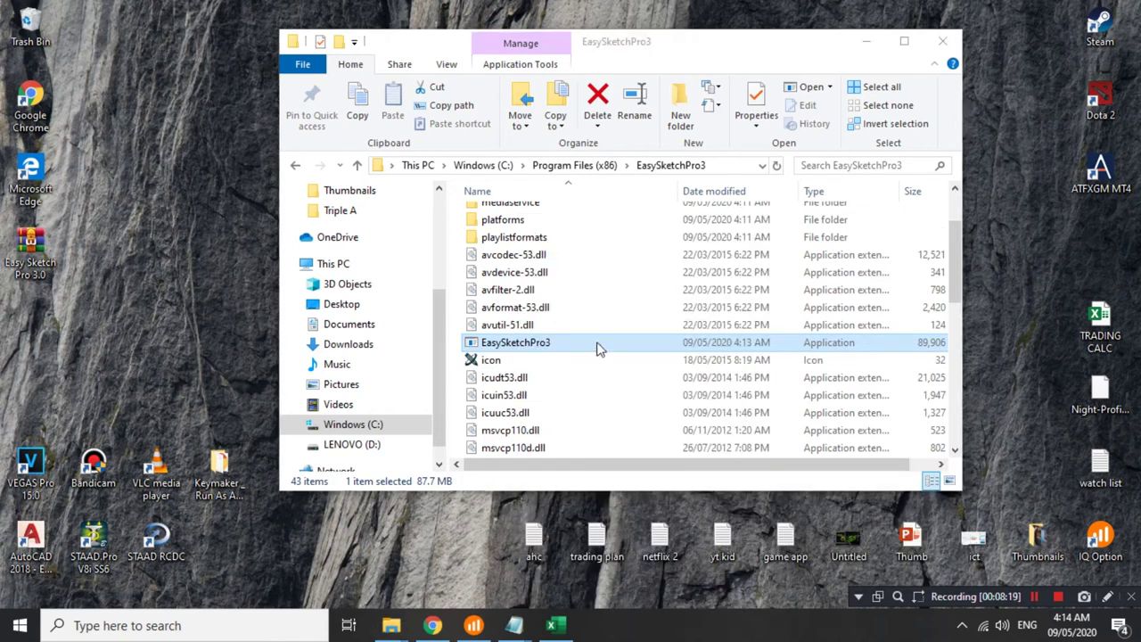
pyautogui.click(564, 348)
pyautogui.rightClick(564, 347)
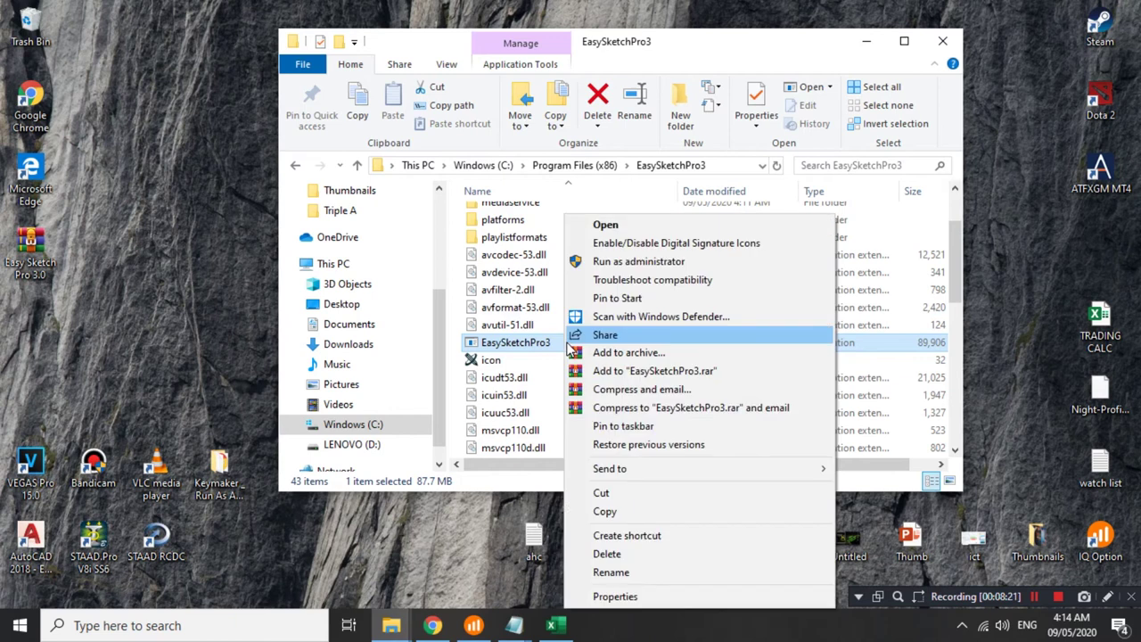
pyautogui.moveTo(639, 468)
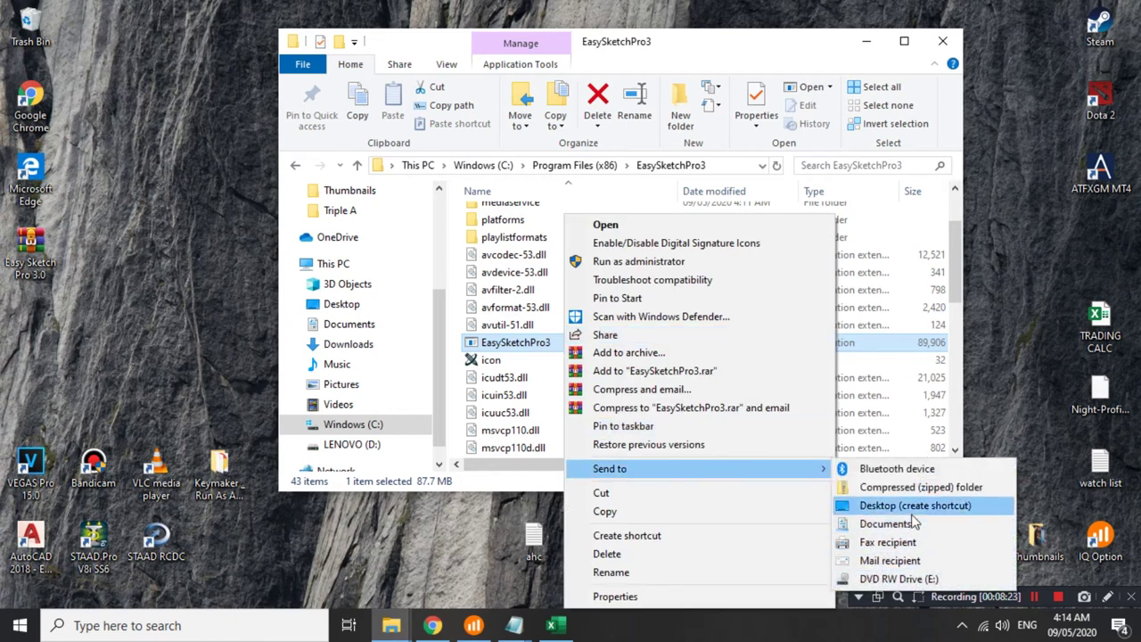
pyautogui.click(959, 508)
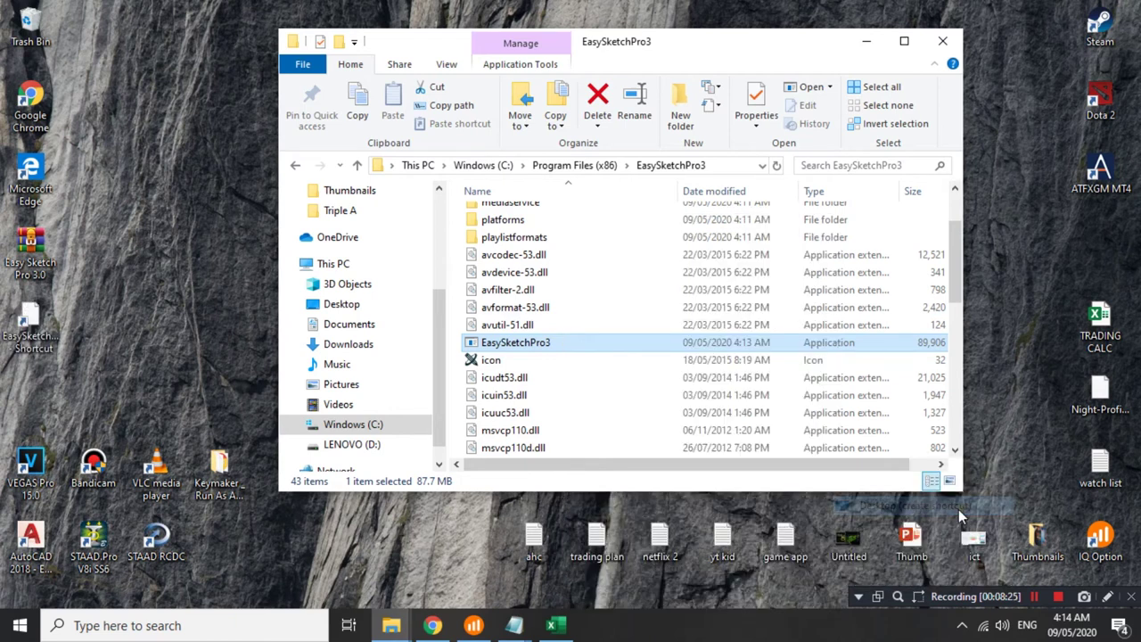
pyautogui.click(942, 41)
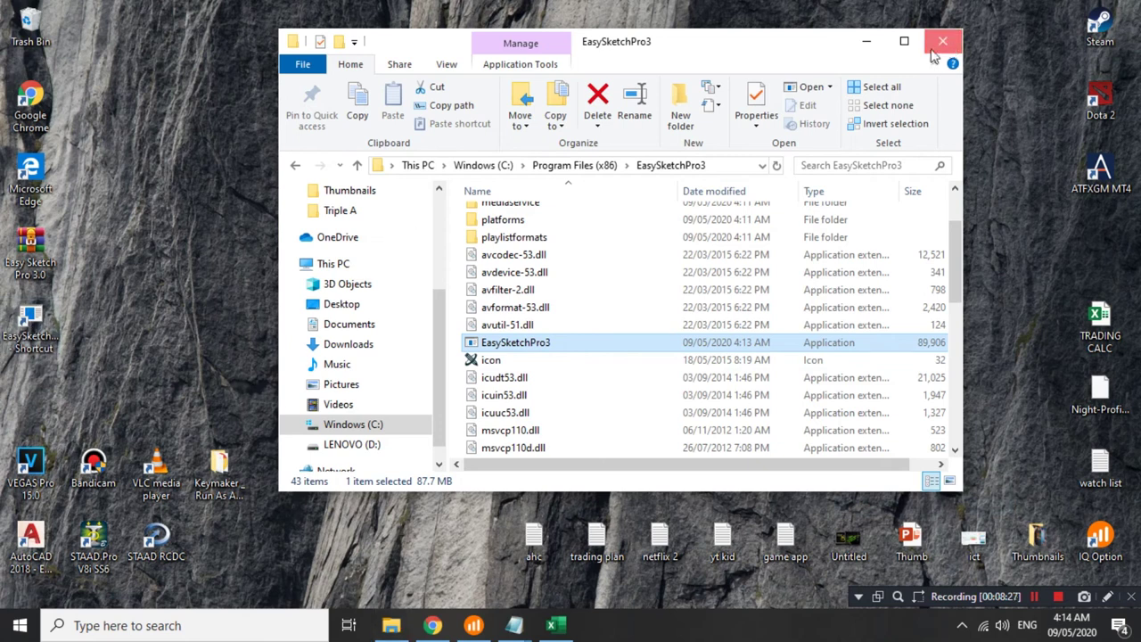
# Move the EasySketchPro3 - Shortcut toward the desktop centre and launch Easy Sketch Pro 3 from it.
pyautogui.moveTo(30, 323); pyautogui.dragTo(281, 178)
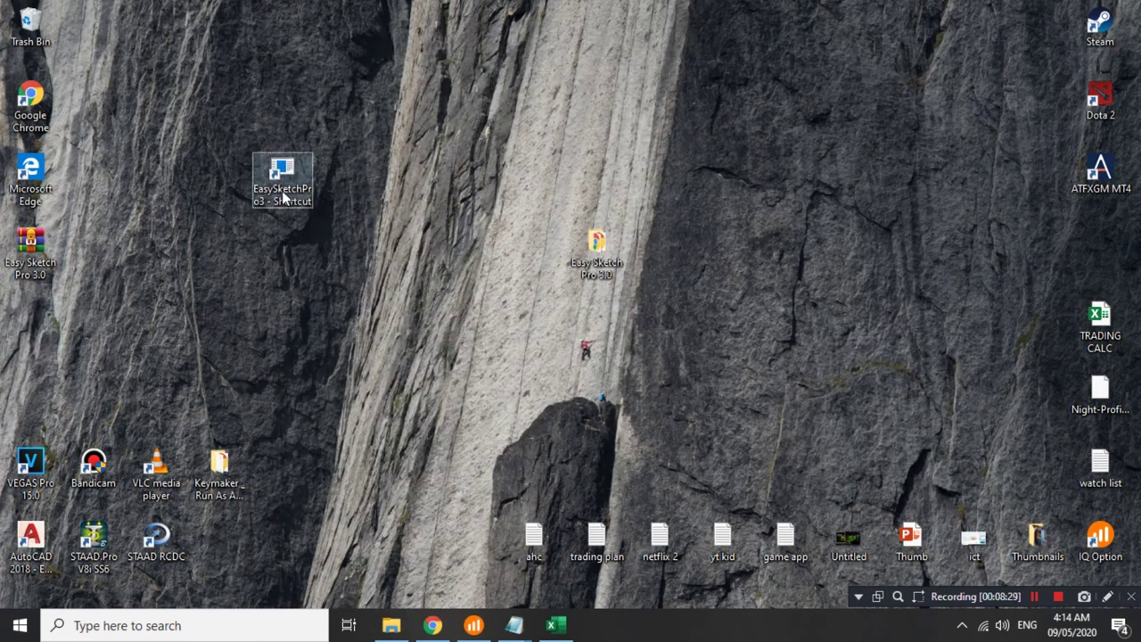
pyautogui.rightClick(336, 104)
pyautogui.click(606, 290)
pyautogui.moveTo(288, 176); pyautogui.dragTo(351, 171)
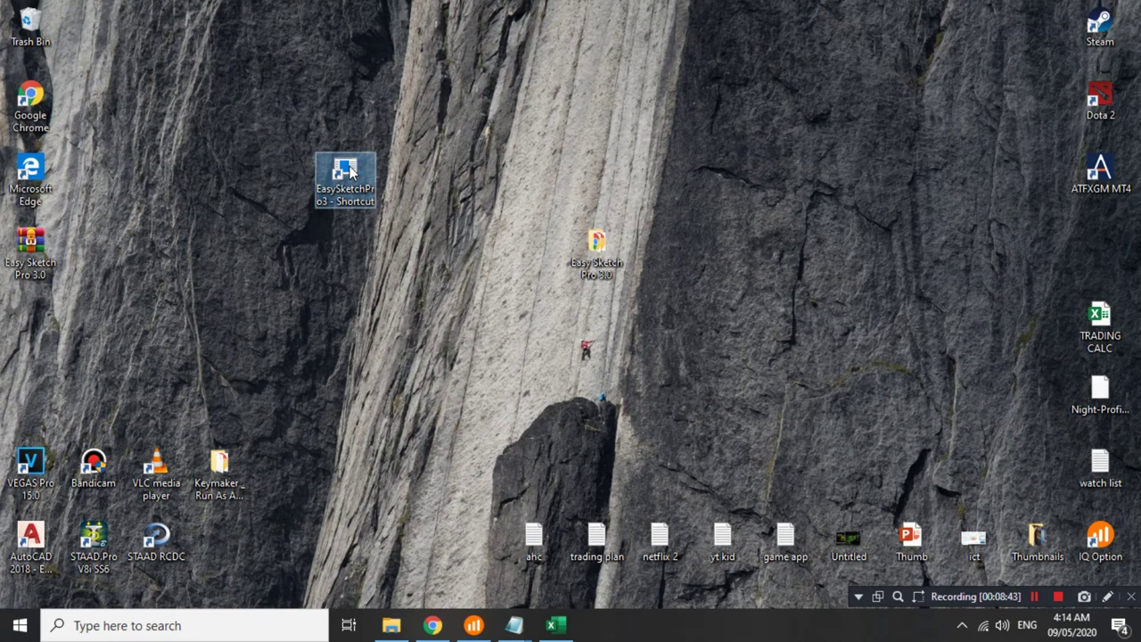
pyautogui.doubleClick(350, 171)
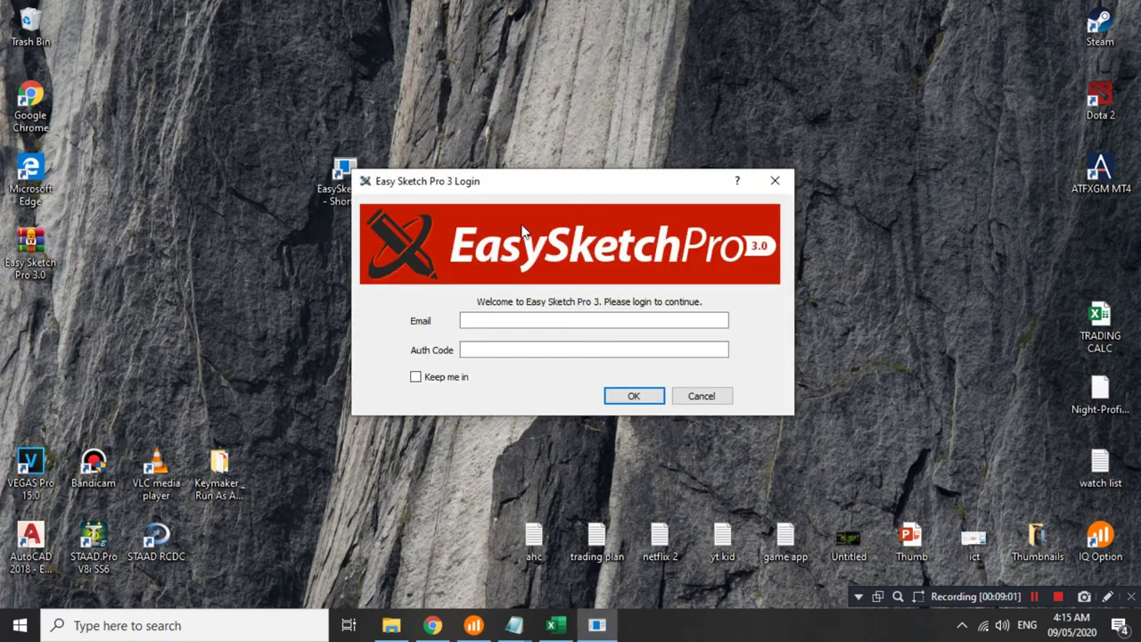
# Reposition the Login window and type the account e-mail into its Email field.
pyautogui.moveTo(573, 183)
pyautogui.mouseDown()
pyautogui.moveTo(619, 163)
pyautogui.moveTo(613, 147)
pyautogui.moveTo(543, 113)
pyautogui.moveTo(611, 122)
pyautogui.mouseUp()
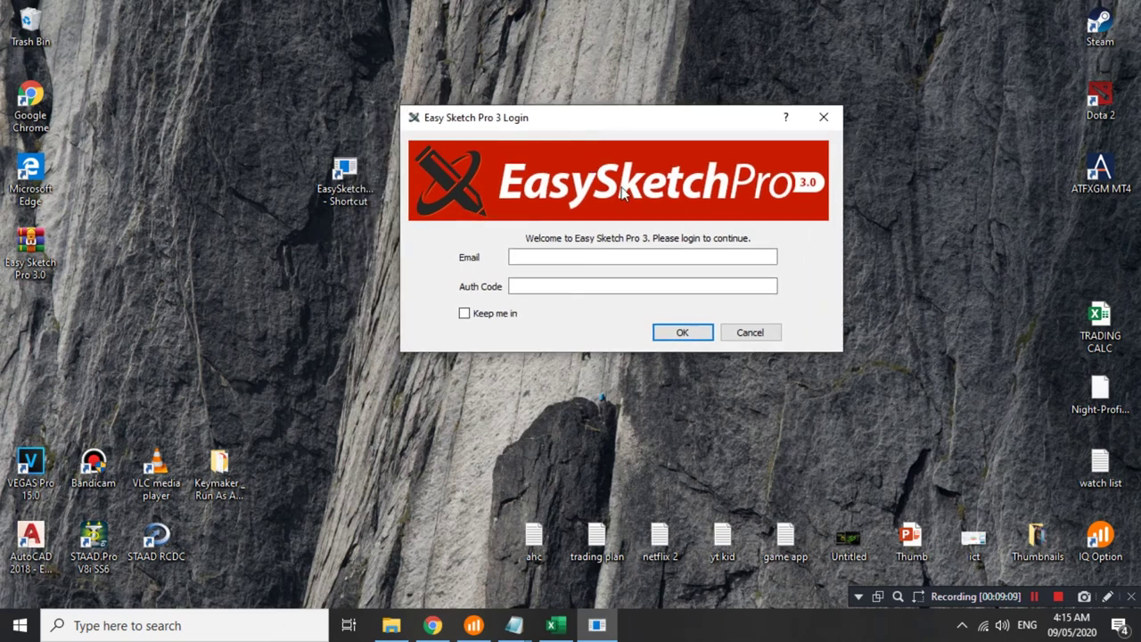
pyautogui.moveTo(642, 130); pyautogui.dragTo(665, 126)
pyautogui.click(644, 258)
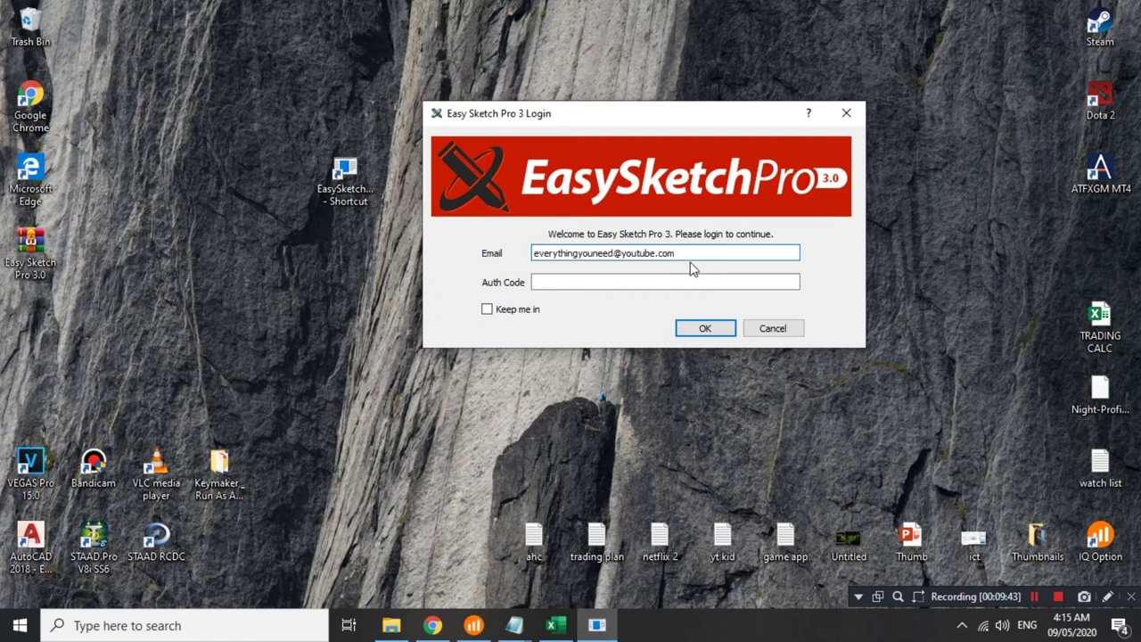
pyautogui.moveTo(534, 254); pyautogui.dragTo(637, 257)
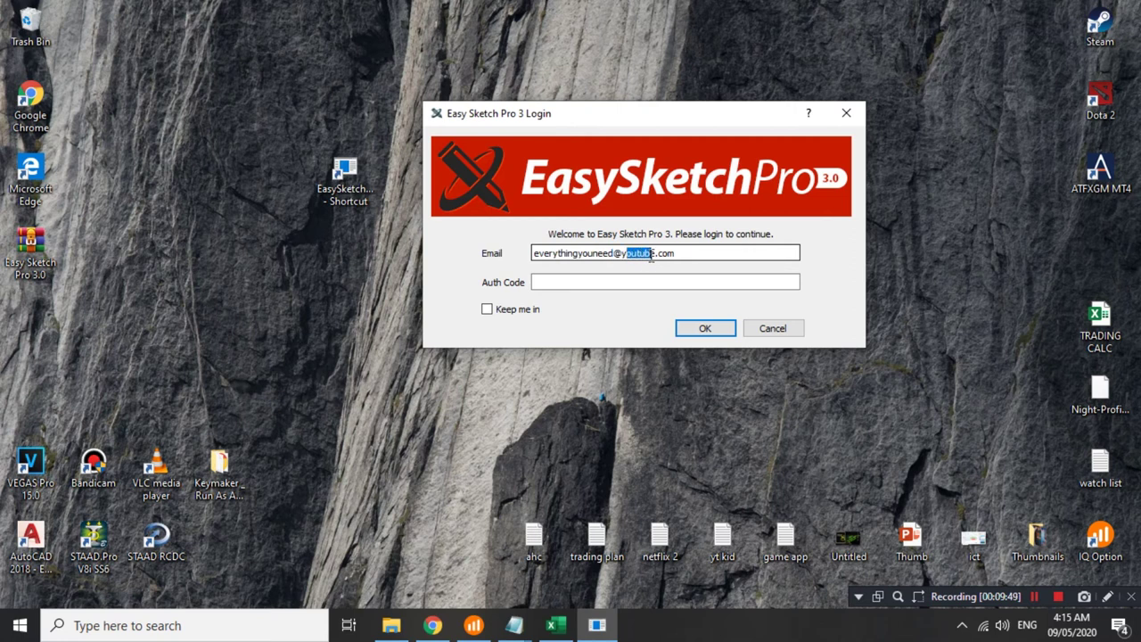
pyautogui.click(685, 254)
# Enter the auth code, tick 'Keep me in', and log in to reach blank Slide 1.
pyautogui.doubleClick(532, 253)
pyautogui.click(565, 283)
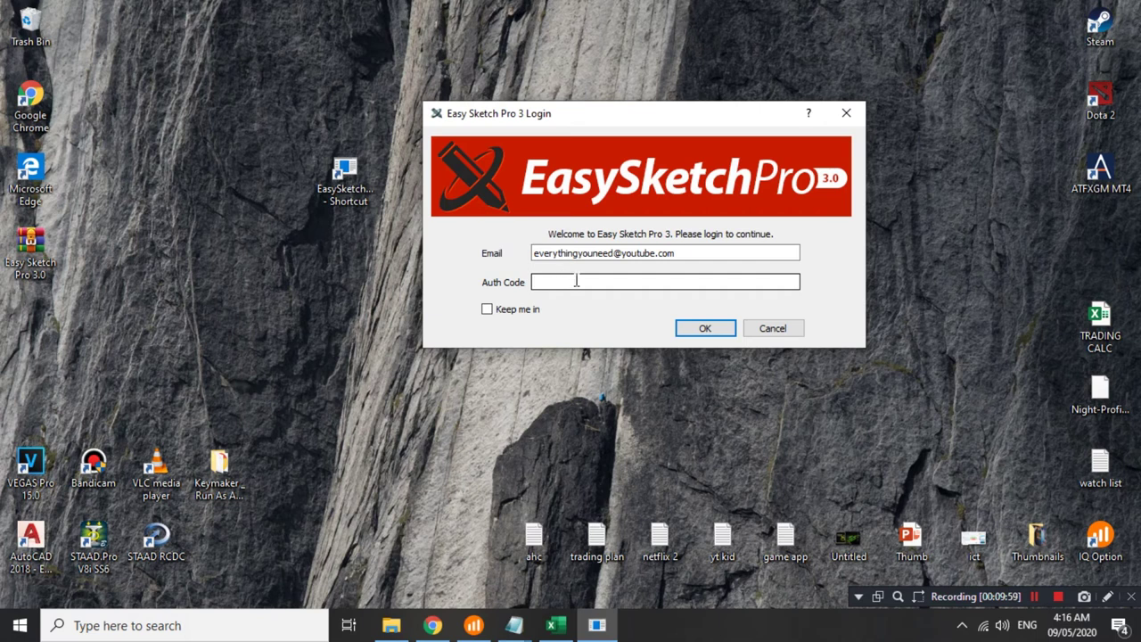
pyautogui.click(587, 281)
pyautogui.write('••••••')
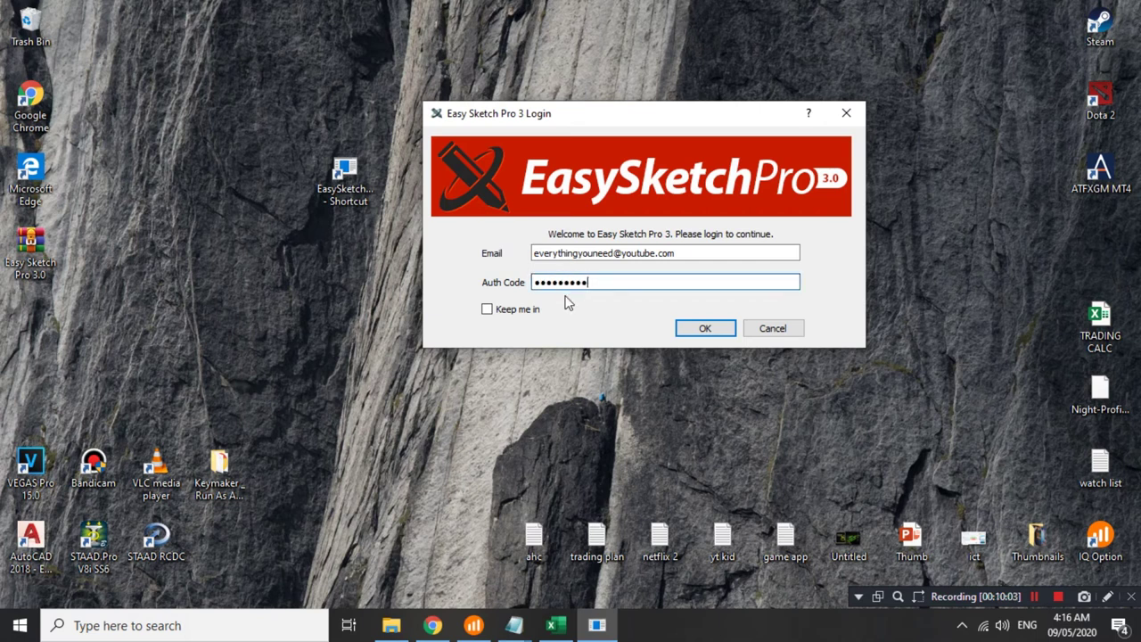
pyautogui.doubleClick(567, 288)
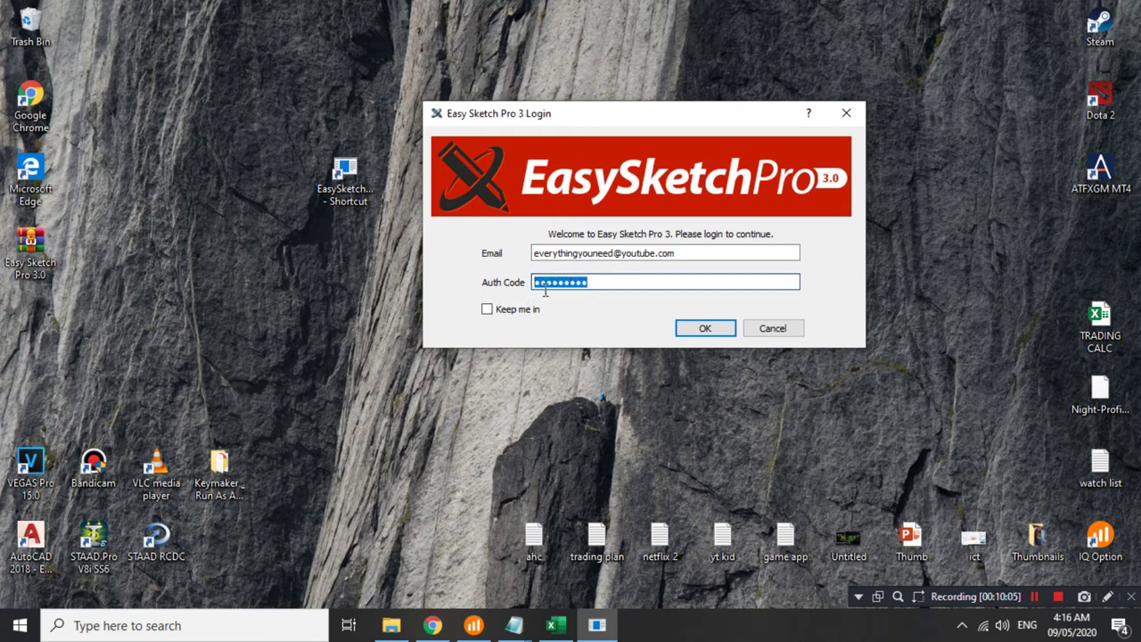
pyautogui.click(573, 285)
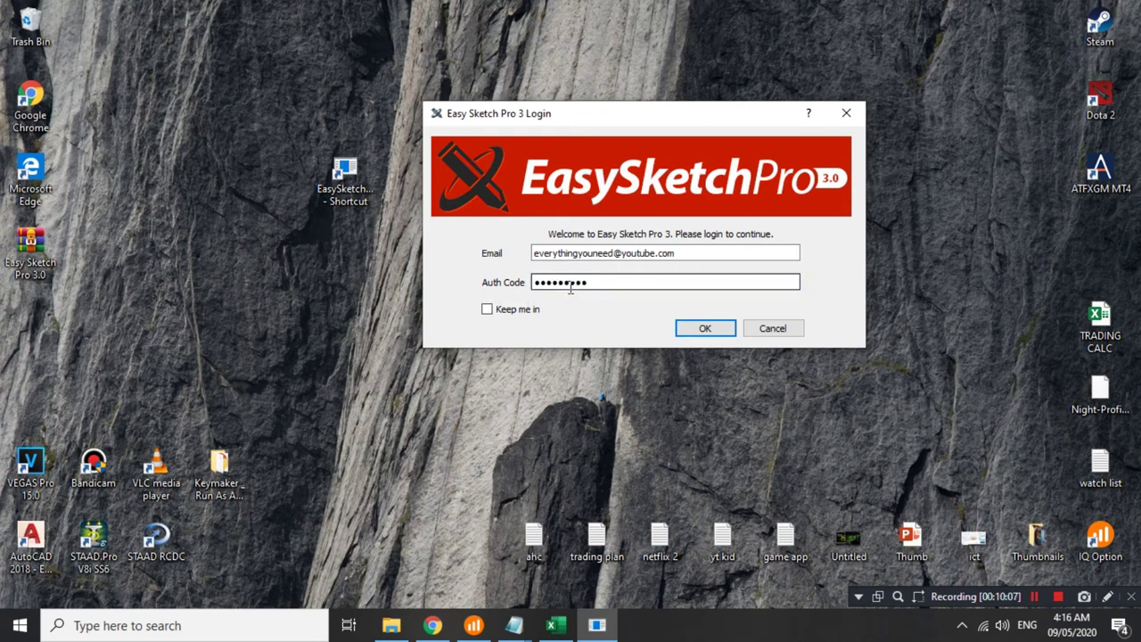
pyautogui.moveTo(597, 282); pyautogui.dragTo(492, 296)
pyautogui.click(603, 282)
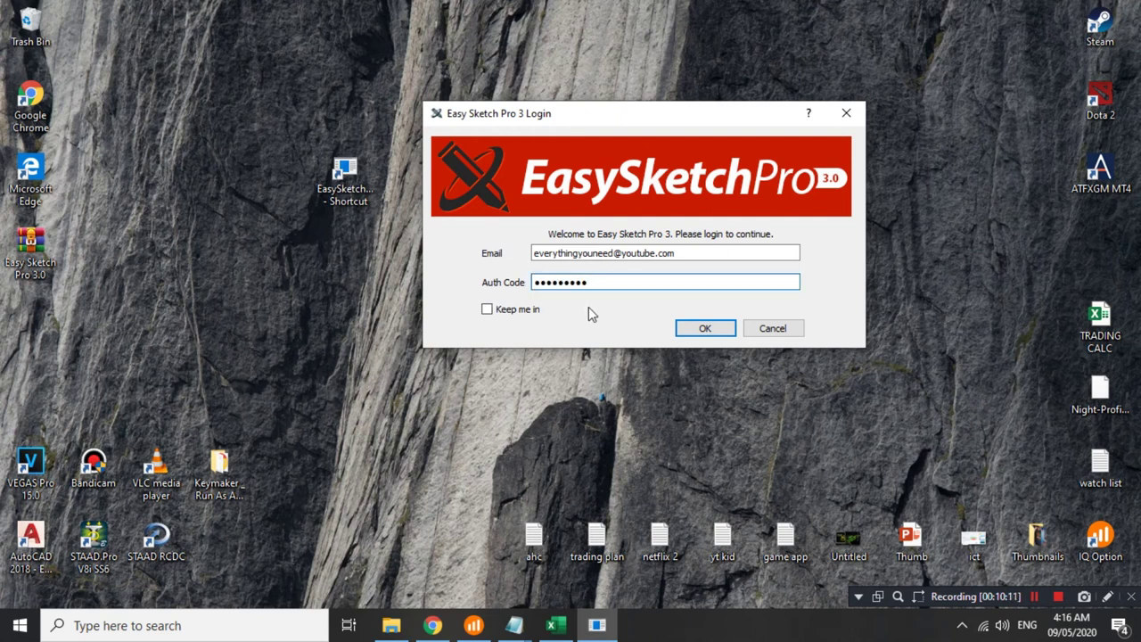
pyautogui.moveTo(644, 124); pyautogui.dragTo(649, 116)
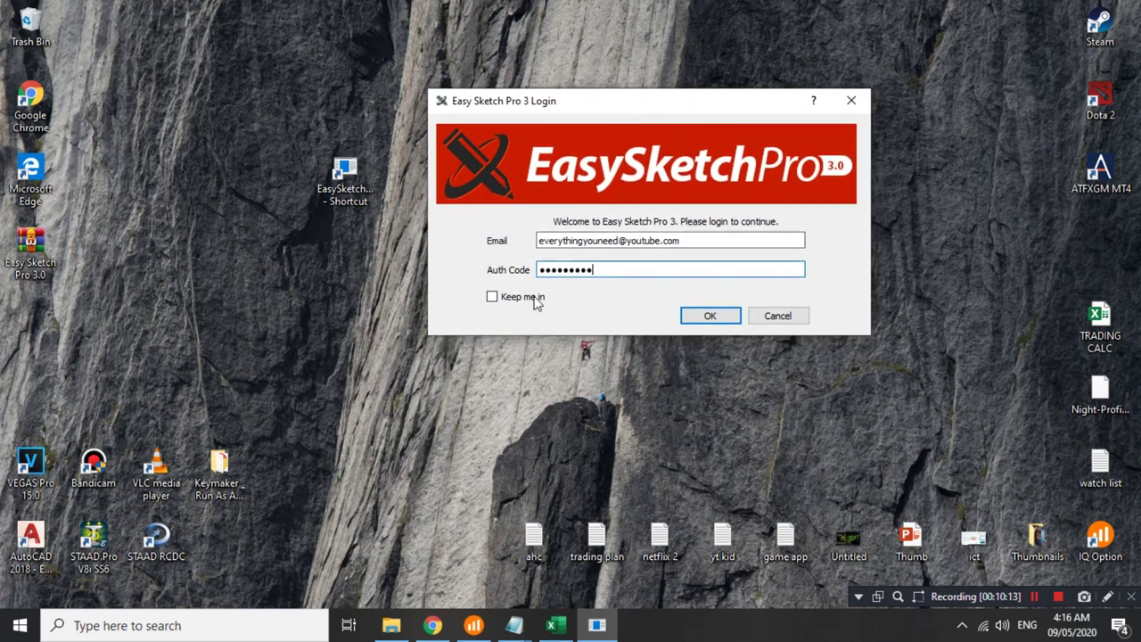
pyautogui.click(504, 301)
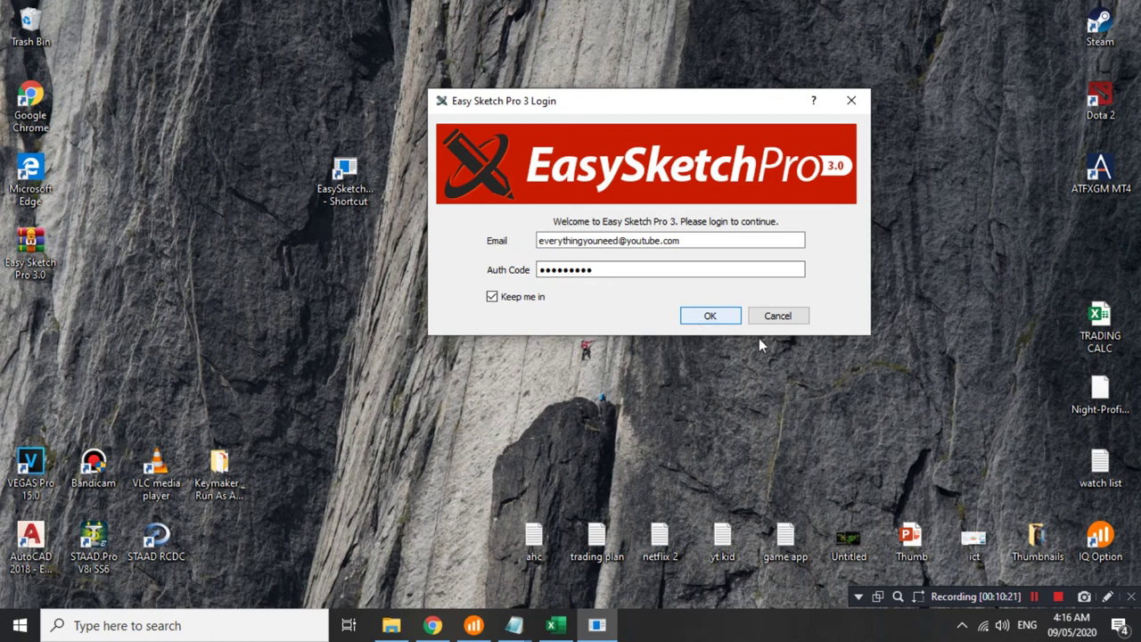
pyautogui.click(710, 315)
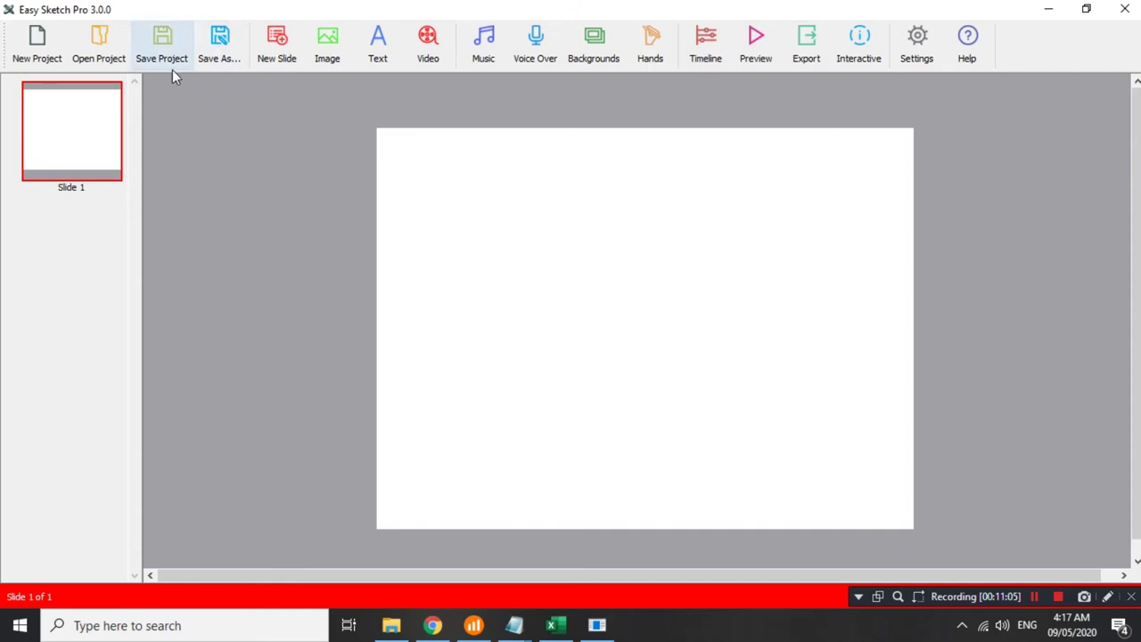
# Browse the image library categories and open the Musical Instruments collection.
pyautogui.click(341, 48)
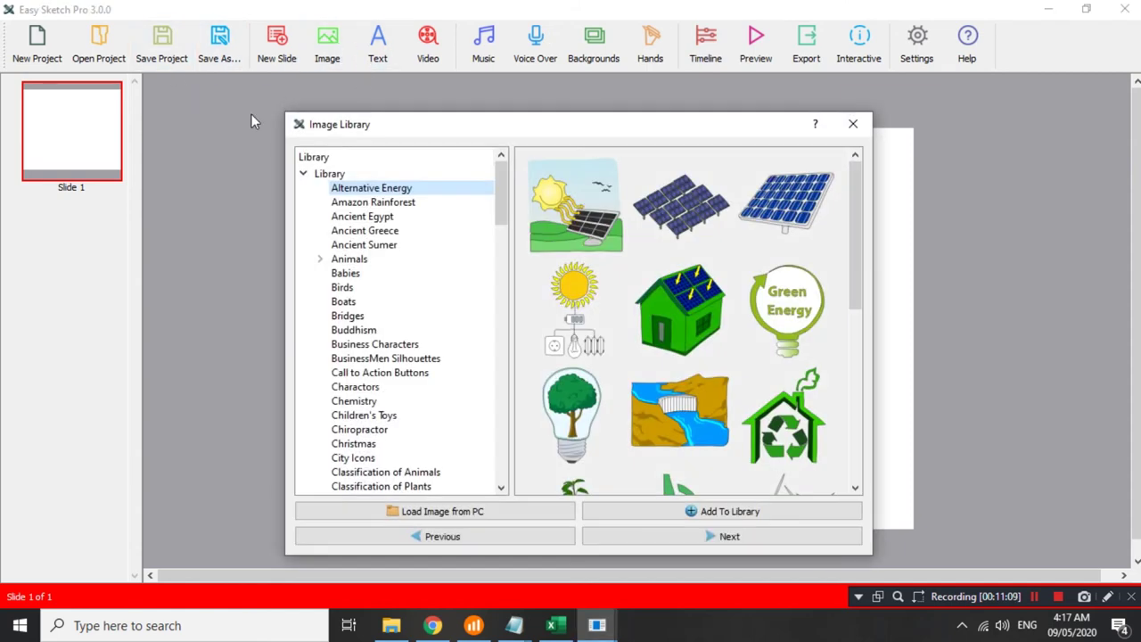
pyautogui.click(396, 205)
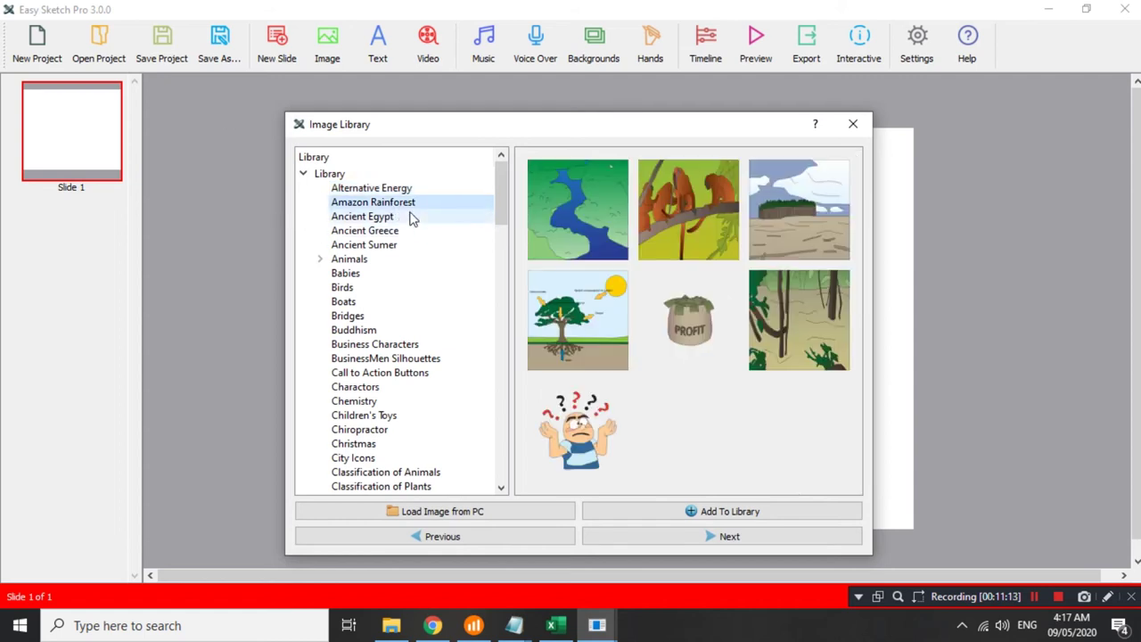
pyautogui.click(409, 219)
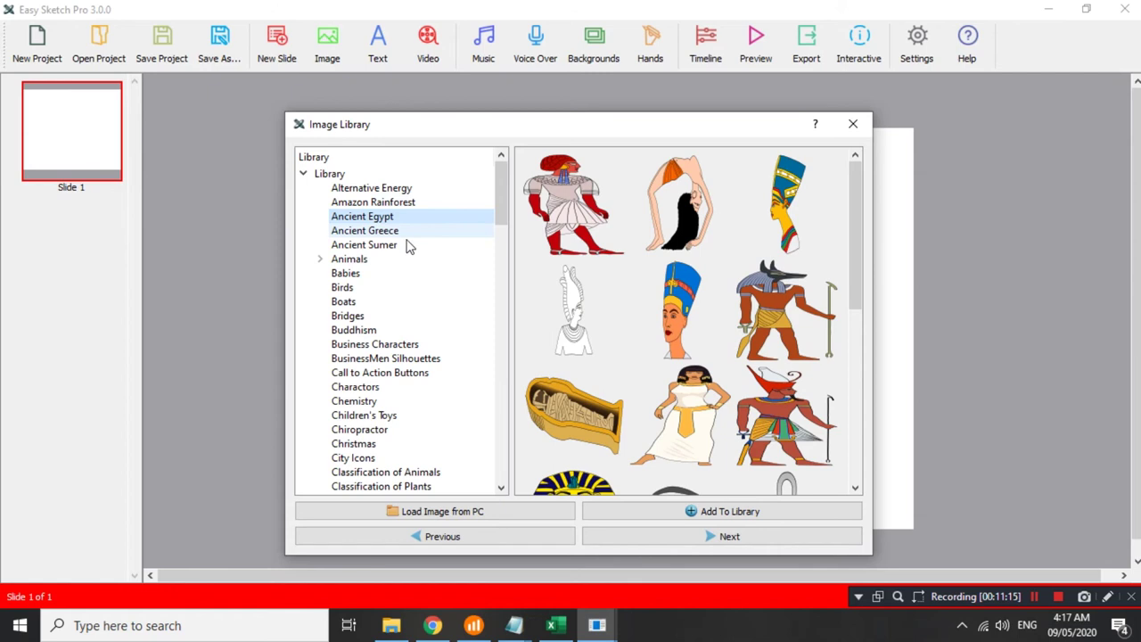
pyautogui.click(404, 235)
pyautogui.click(404, 246)
pyautogui.scroll(-1, 404, 256)
pyautogui.scroll(-14, 408, 268)
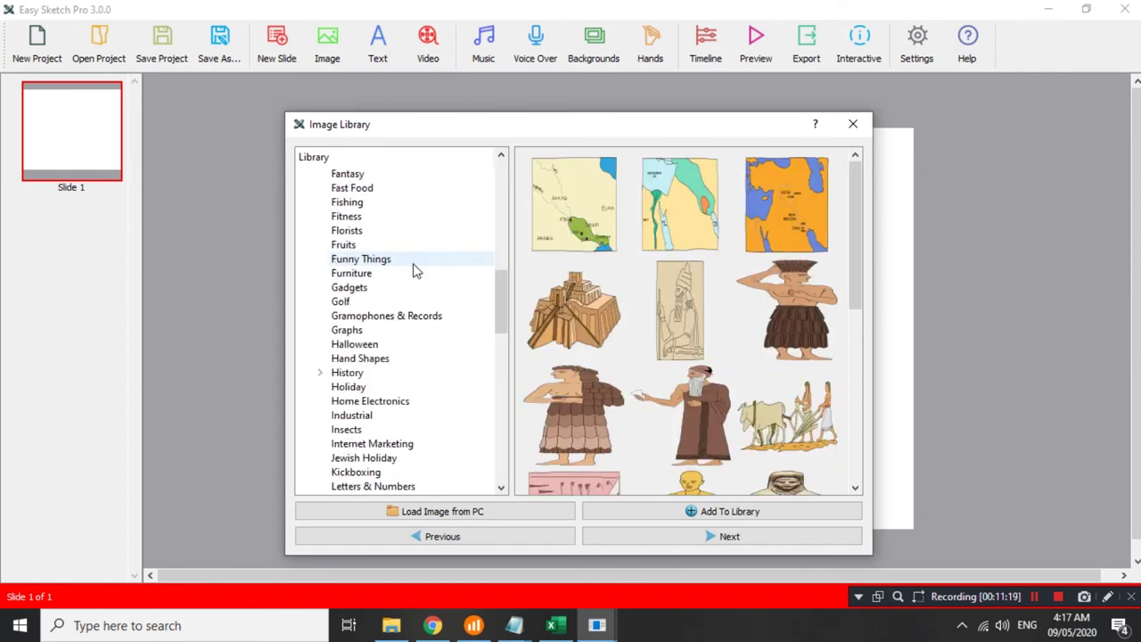
pyautogui.scroll(-3, 413, 283)
pyautogui.click(416, 329)
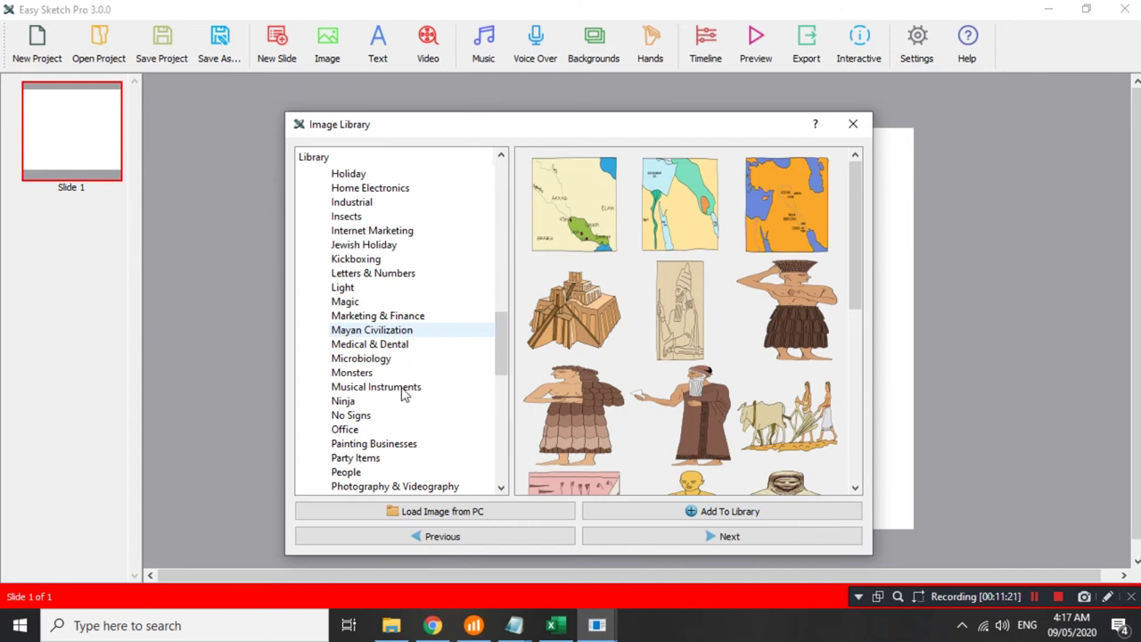
pyautogui.click(414, 391)
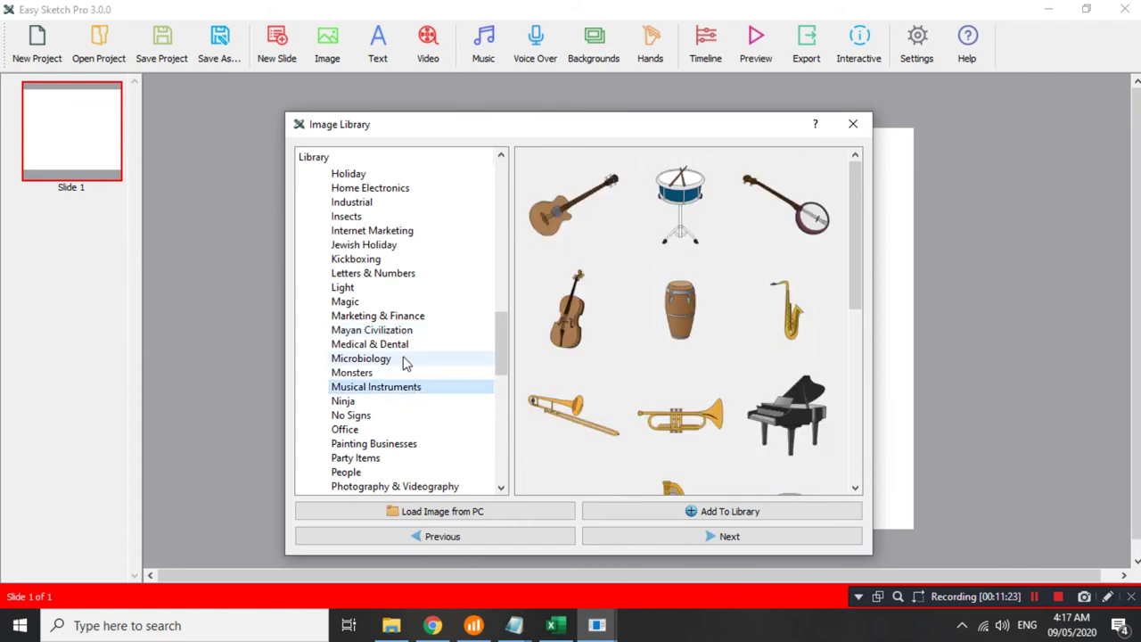
# Place the guitar picture on the slide and move it to the top-left corner.
pyautogui.scroll(-1, 540, 344)
pyautogui.scroll(1, 784, 346)
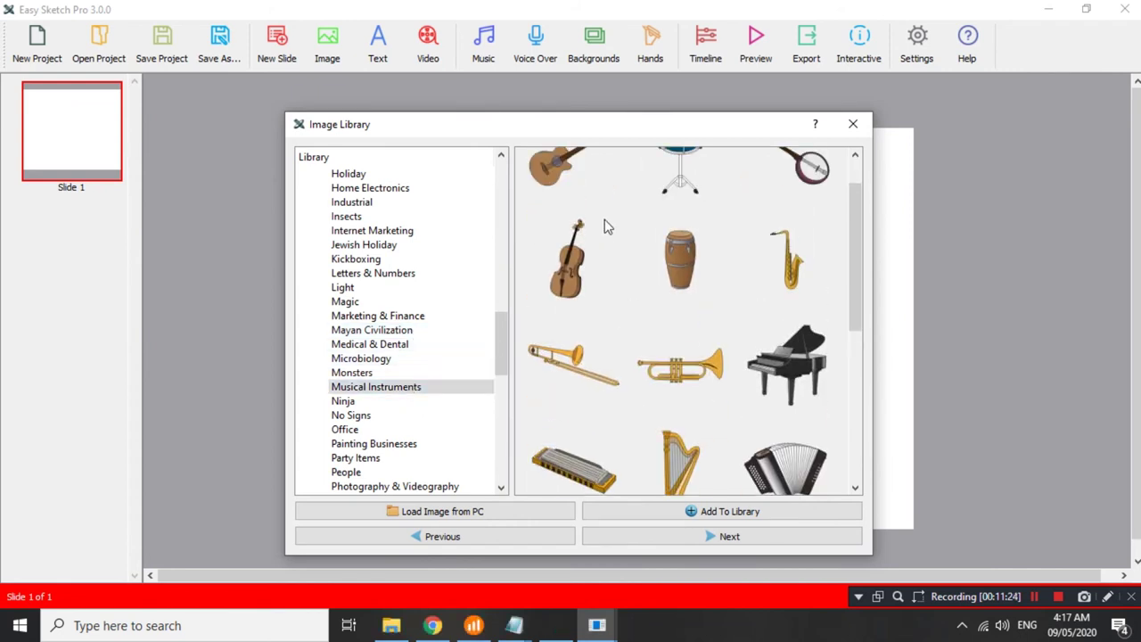
pyautogui.doubleClick(558, 185)
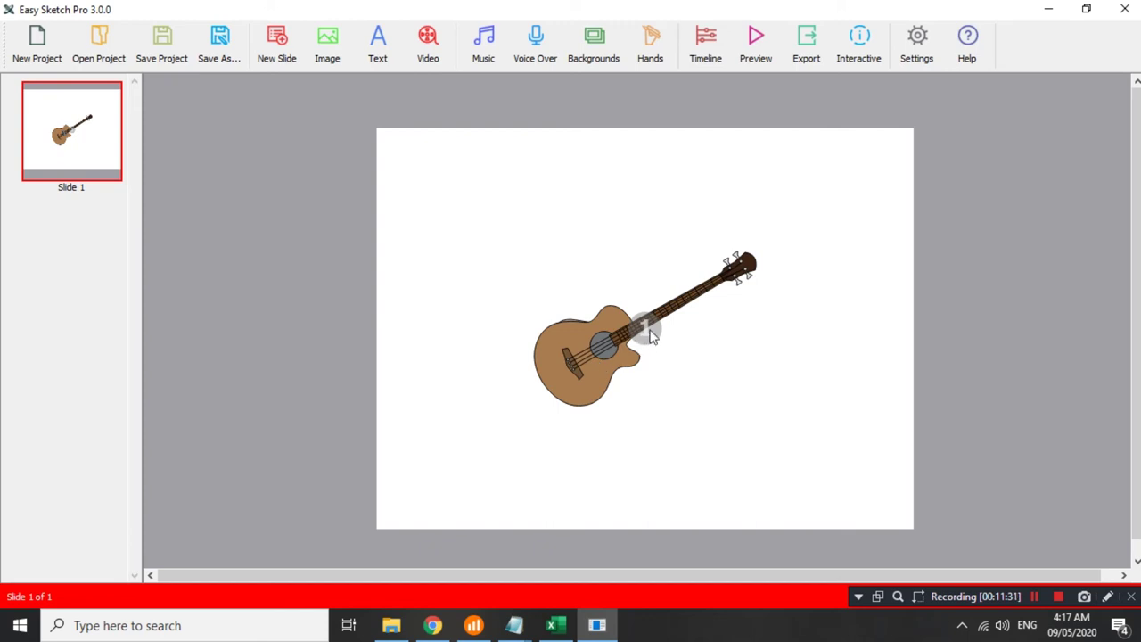
pyautogui.click(594, 347)
pyautogui.moveTo(614, 252); pyautogui.dragTo(525, 130)
# Add the text 'Subscribe to Everything You Need' to the slide.
pyautogui.click(664, 220)
pyautogui.click(378, 46)
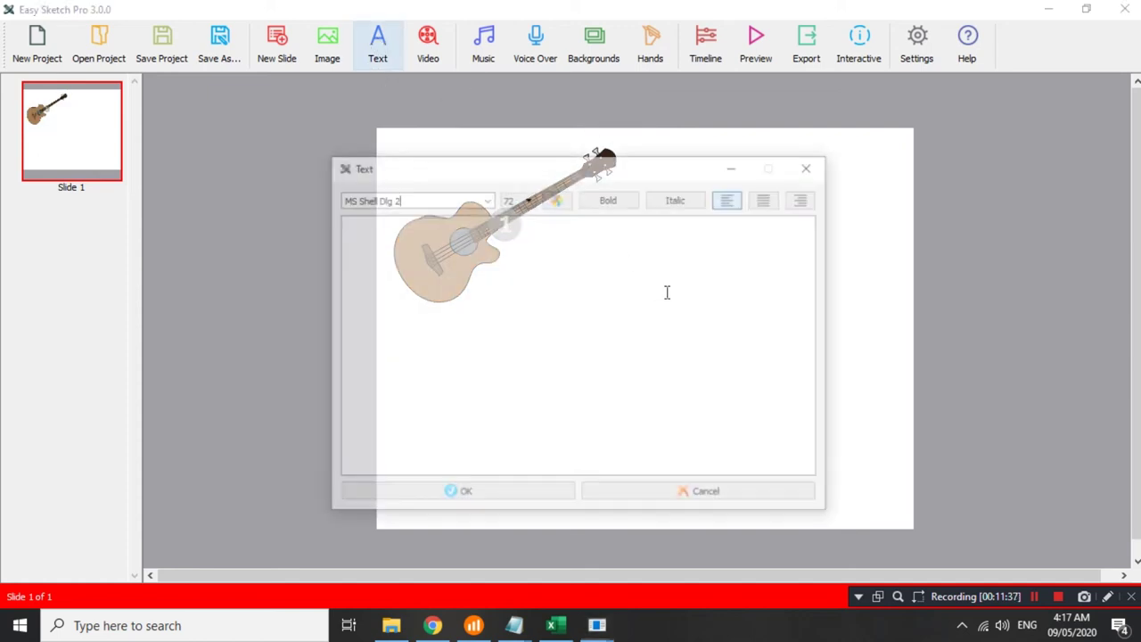
pyautogui.click(586, 301)
pyautogui.write('Subscrive')
pyautogui.press('BackSpace')
pyautogui.press('BackSpace')
pyautogui.write('be to E')
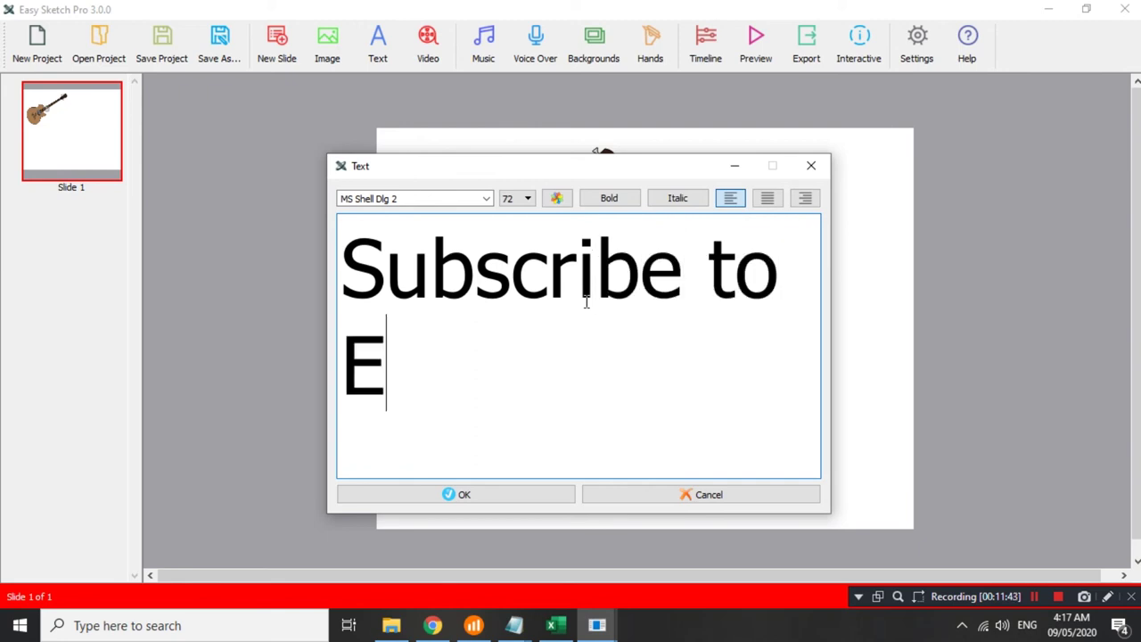
pyautogui.write('verythi')
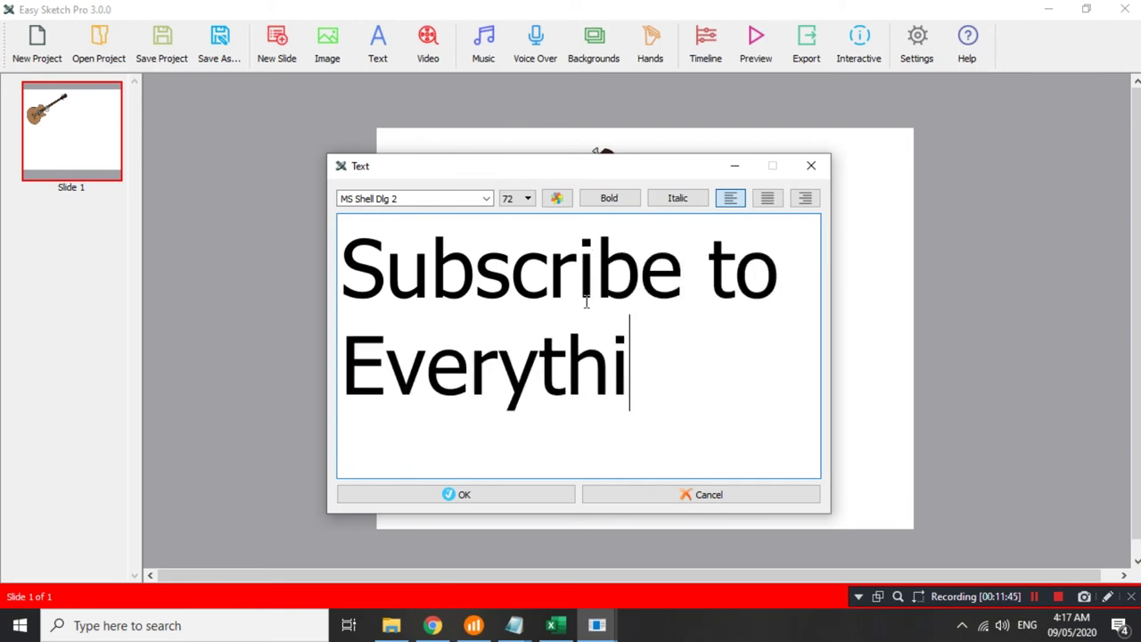
pyautogui.write('ng You Need')
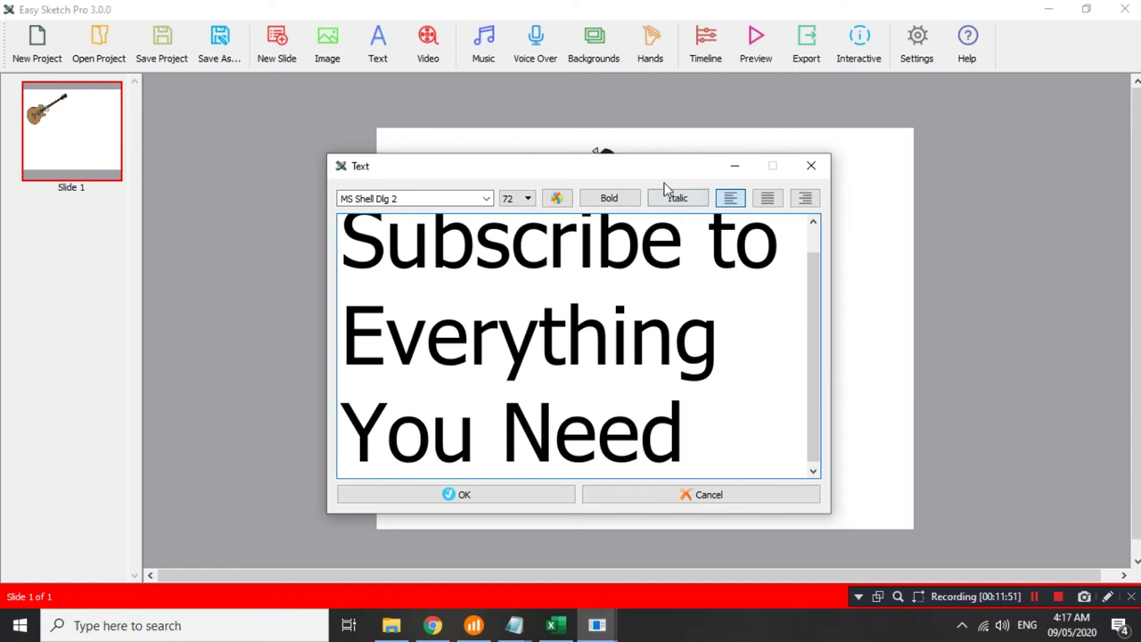
pyautogui.moveTo(673, 172); pyautogui.dragTo(715, 149)
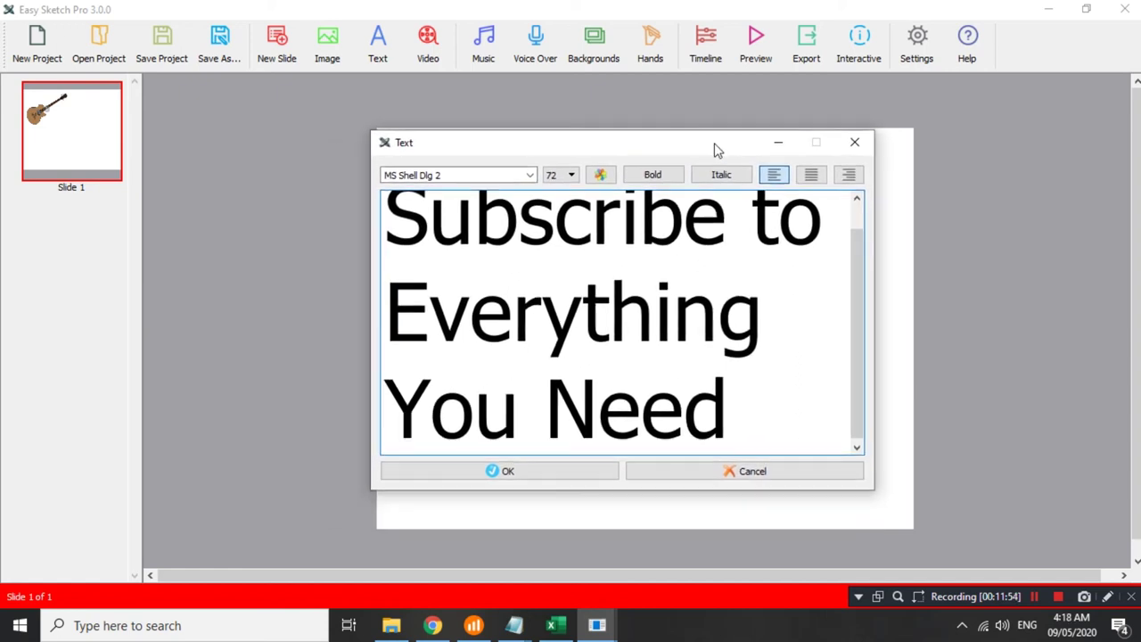
pyautogui.click(565, 471)
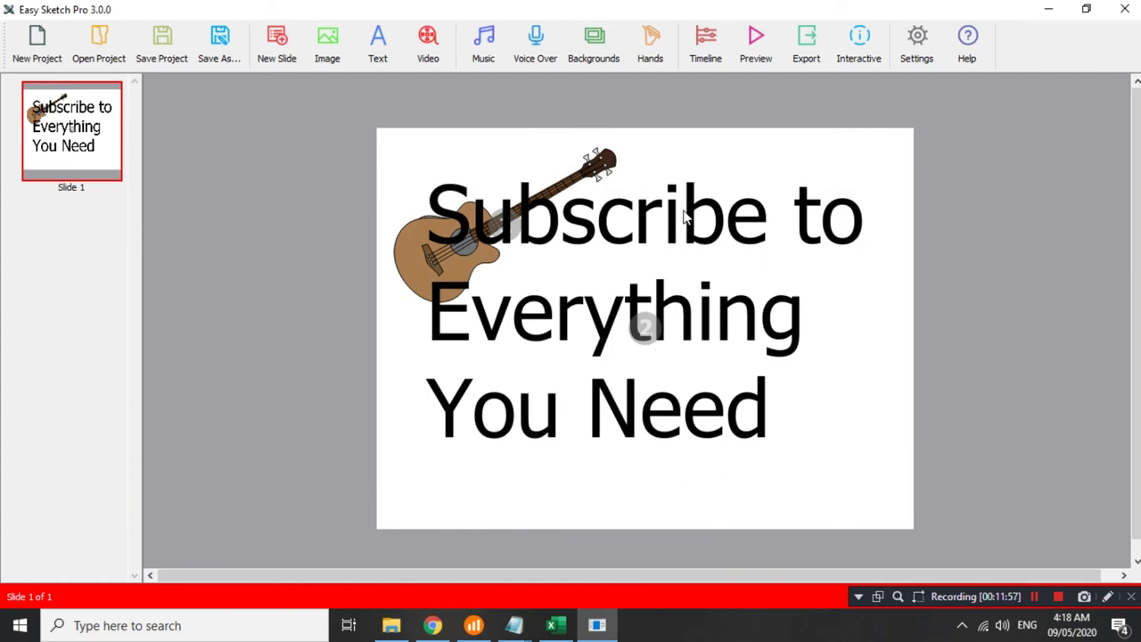
# Rotate the text block to a slant and position it below the guitar.
pyautogui.click(686, 218)
pyautogui.moveTo(685, 223)
pyautogui.mouseDown()
pyautogui.moveTo(835, 234)
pyautogui.moveTo(685, 232)
pyautogui.mouseUp()
pyautogui.moveTo(726, 185); pyautogui.dragTo(597, 314)
pyautogui.moveTo(709, 334); pyautogui.dragTo(513, 370)
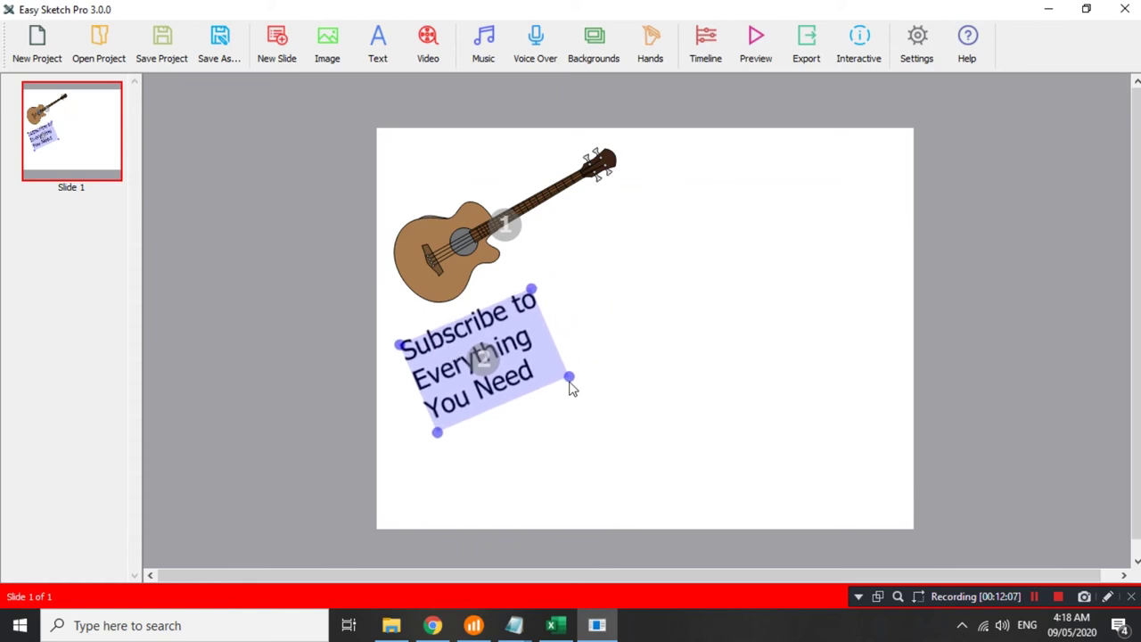
# Check the Text dialog's size and alignment options without adding text, then nudge the caption slightly up-left.
pyautogui.click(378, 35)
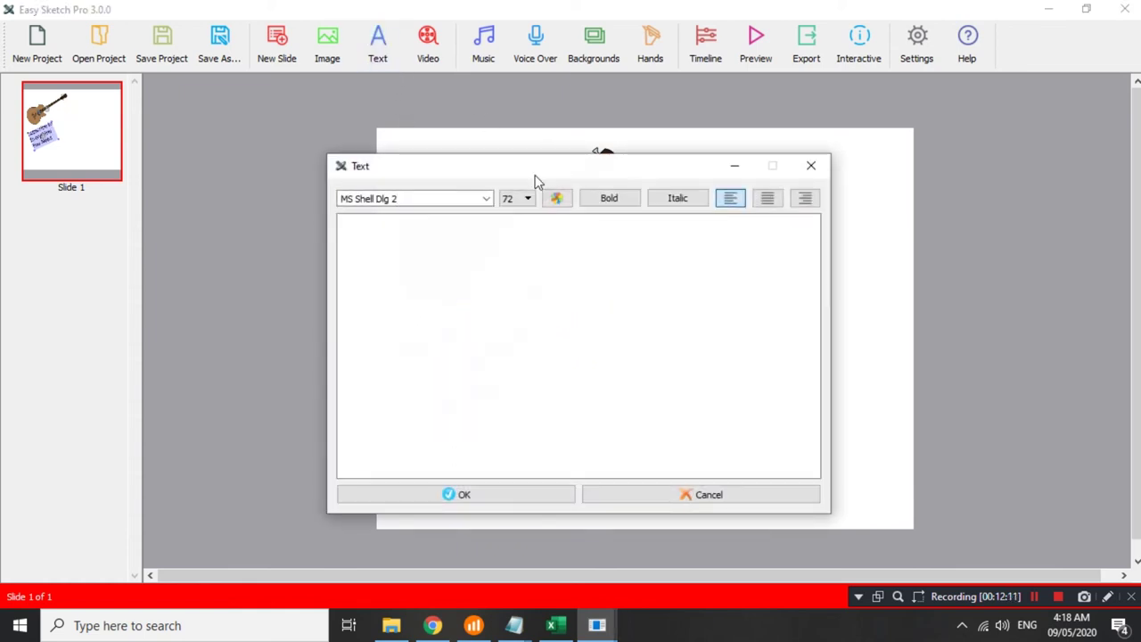
pyautogui.moveTo(584, 172); pyautogui.dragTo(741, 162)
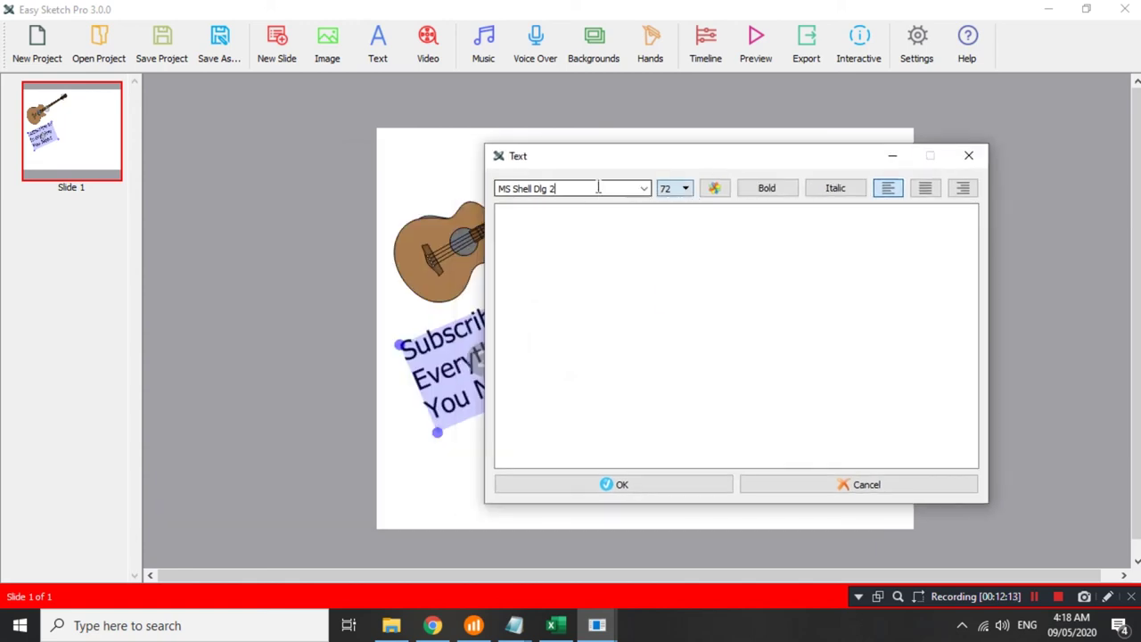
pyautogui.click(685, 188)
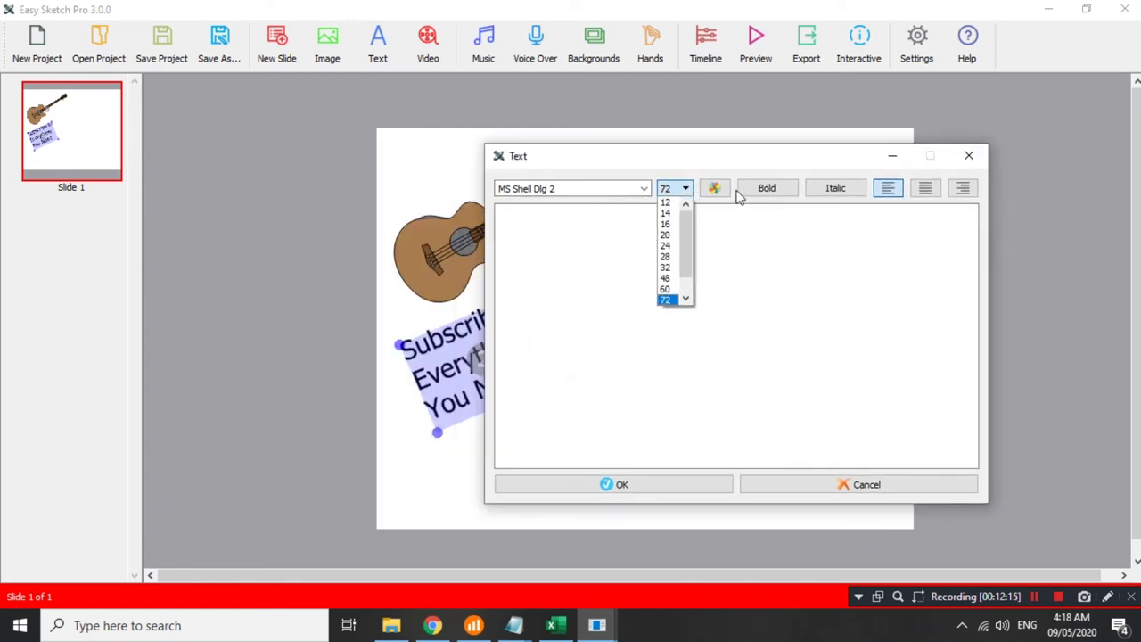
pyautogui.click(930, 194)
pyautogui.click(963, 188)
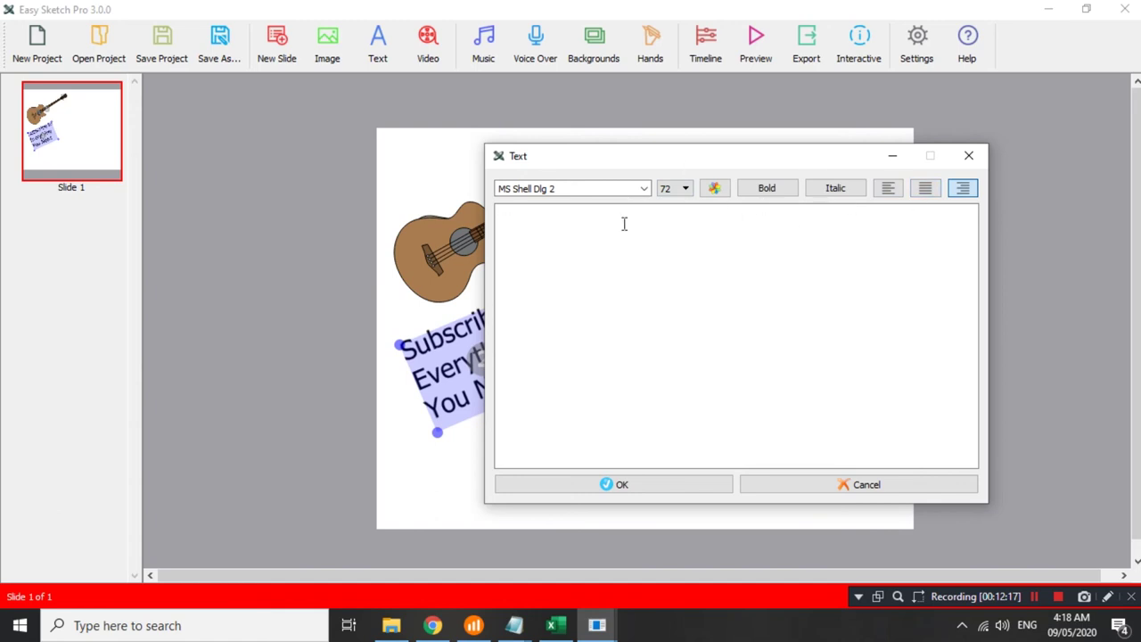
pyautogui.click(968, 156)
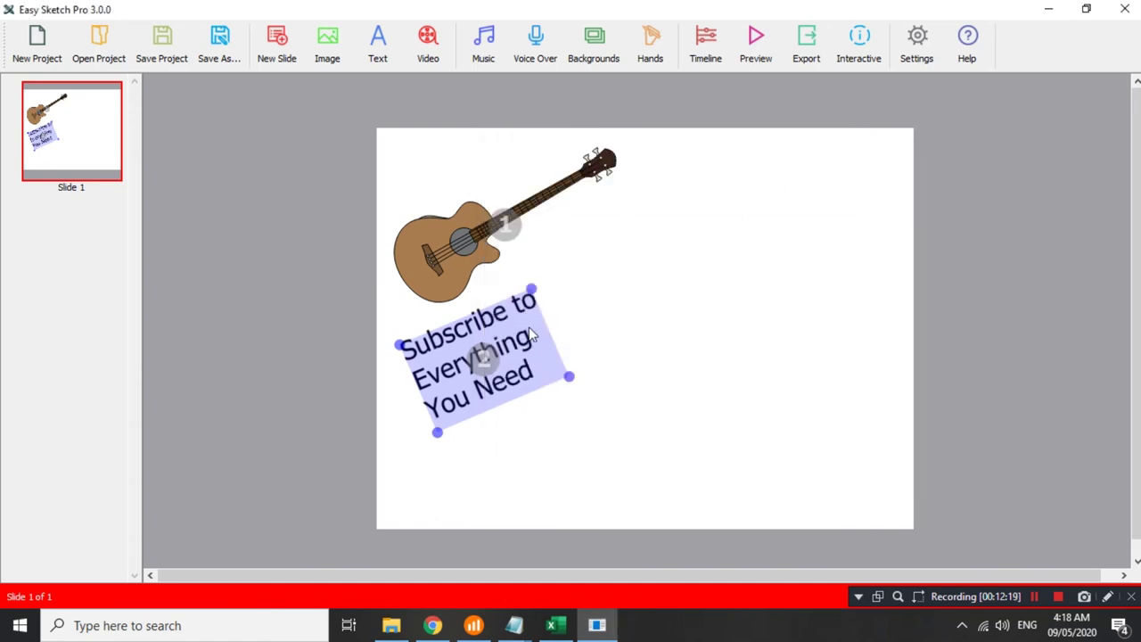
pyautogui.moveTo(530, 326)
pyautogui.mouseDown()
pyautogui.moveTo(510, 335)
pyautogui.moveTo(526, 332)
pyautogui.mouseUp()
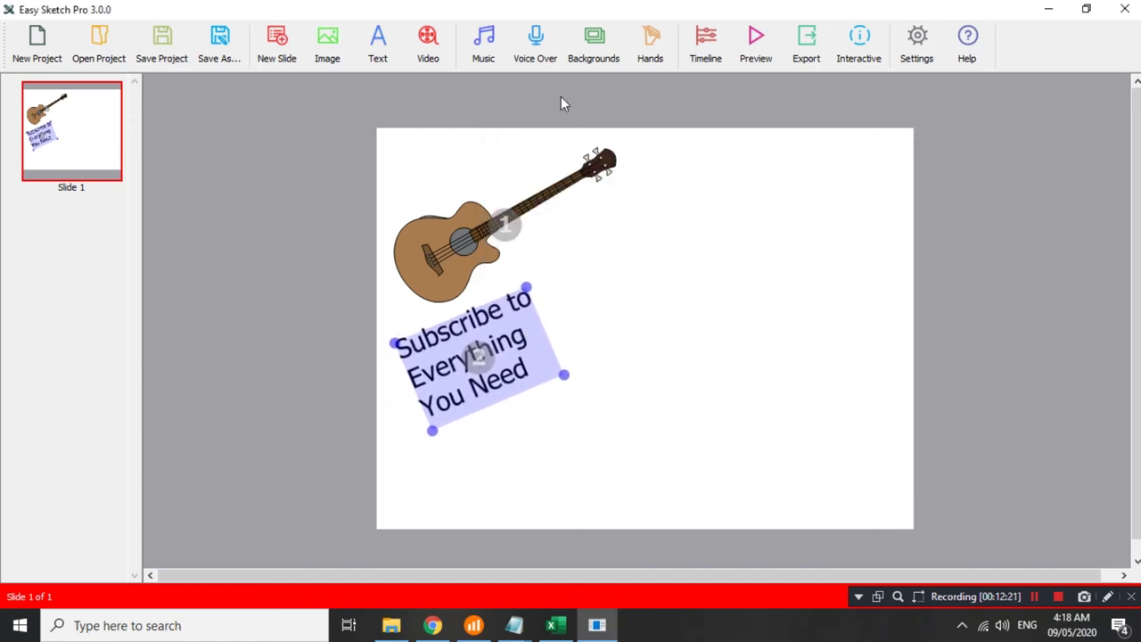
# Open the video import window, reposition it, and close it without adding a video.
pyautogui.click(443, 41)
pyautogui.moveTo(615, 276); pyautogui.dragTo(753, 179)
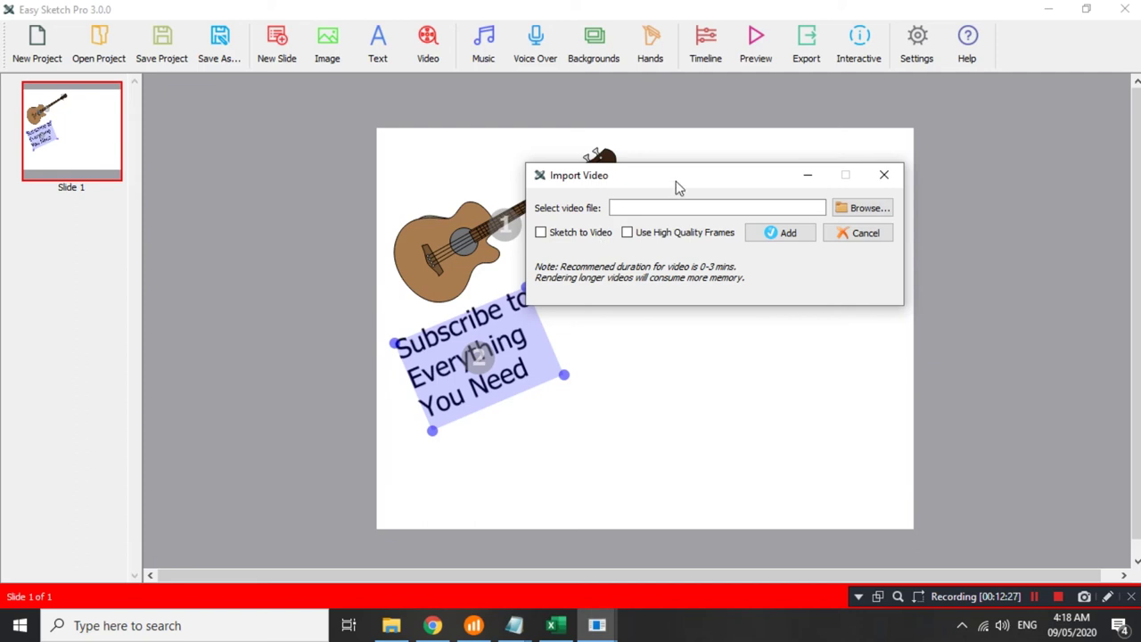
pyautogui.moveTo(675, 186); pyautogui.dragTo(696, 374)
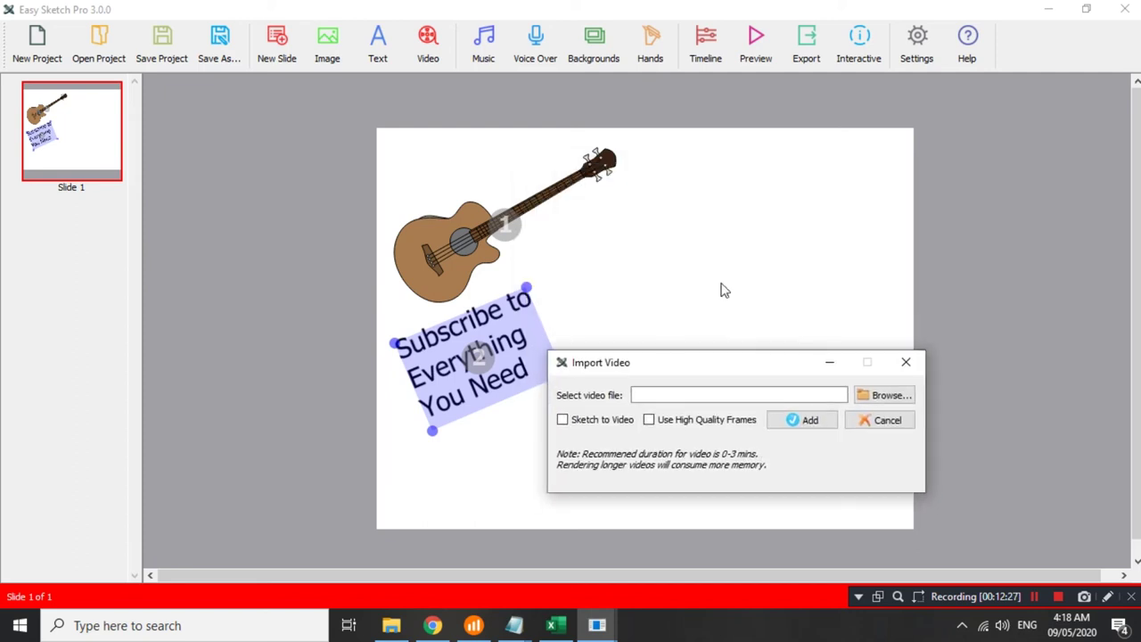
pyautogui.click(906, 363)
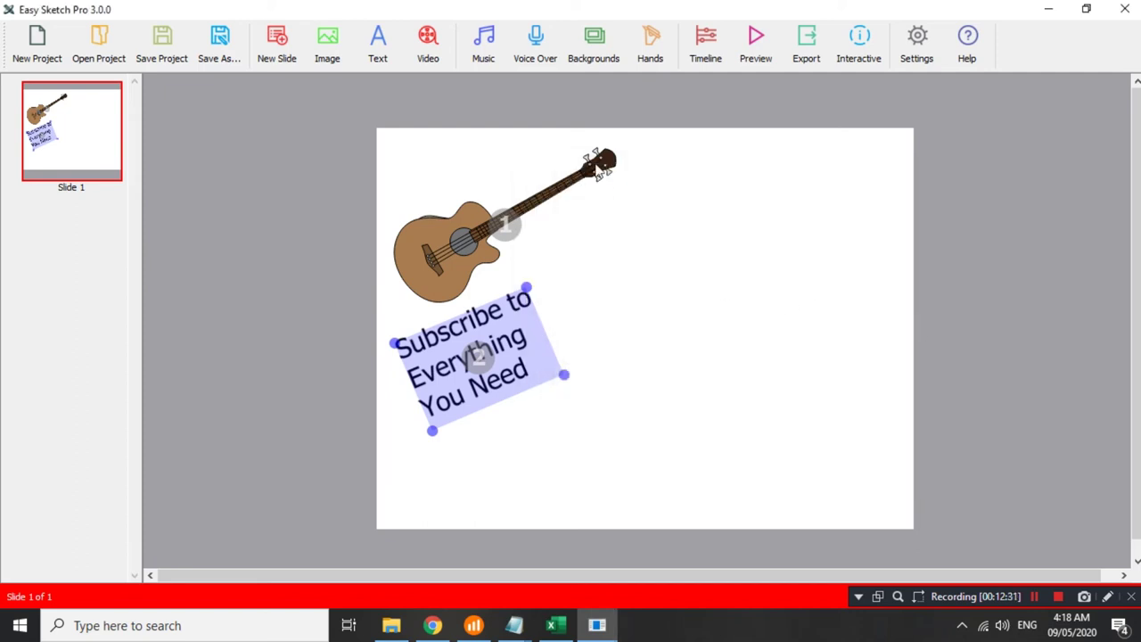
# Open the music library, move it around, and close it without adding music.
pyautogui.click(482, 46)
pyautogui.moveTo(651, 255); pyautogui.dragTo(708, 262)
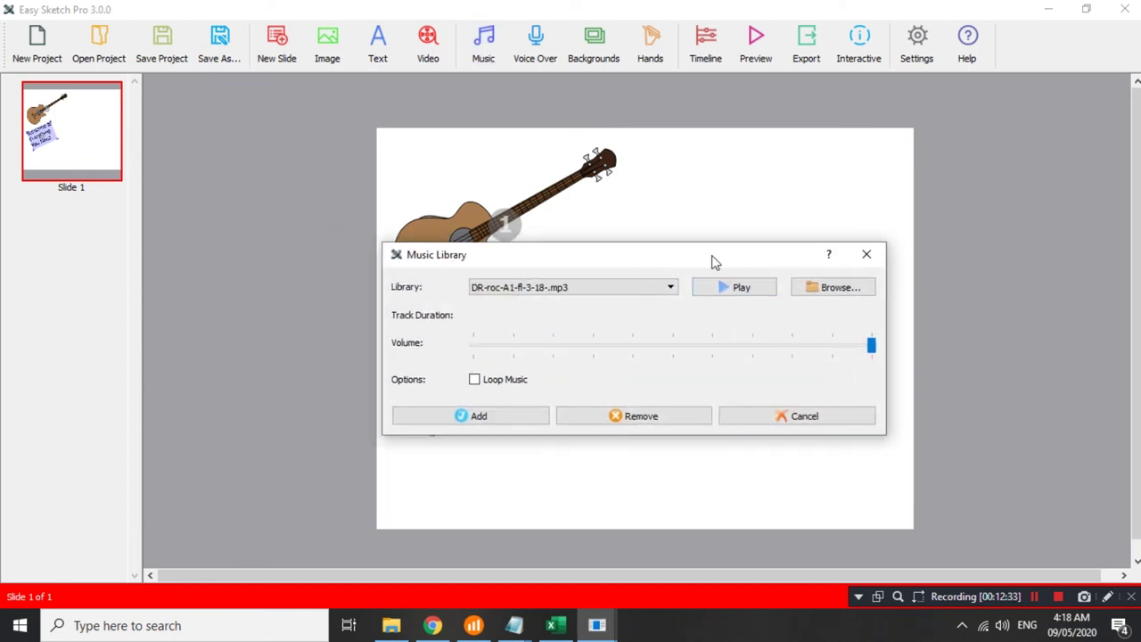
pyautogui.click(867, 256)
pyautogui.moveTo(726, 259); pyautogui.dragTo(783, 248)
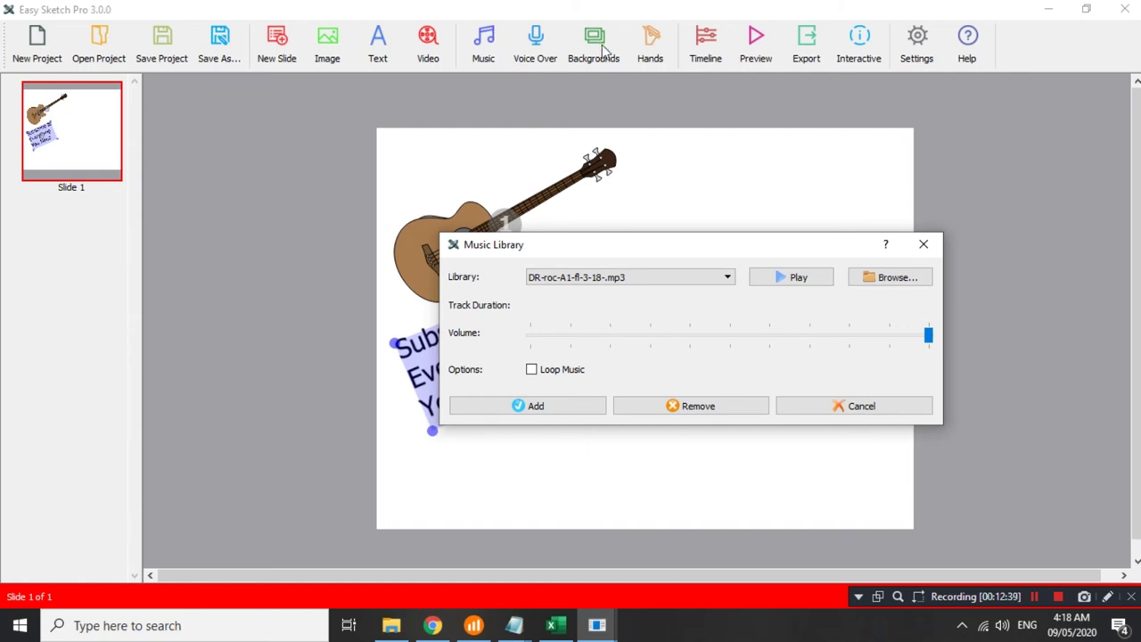
pyautogui.moveTo(710, 242); pyautogui.dragTo(714, 209)
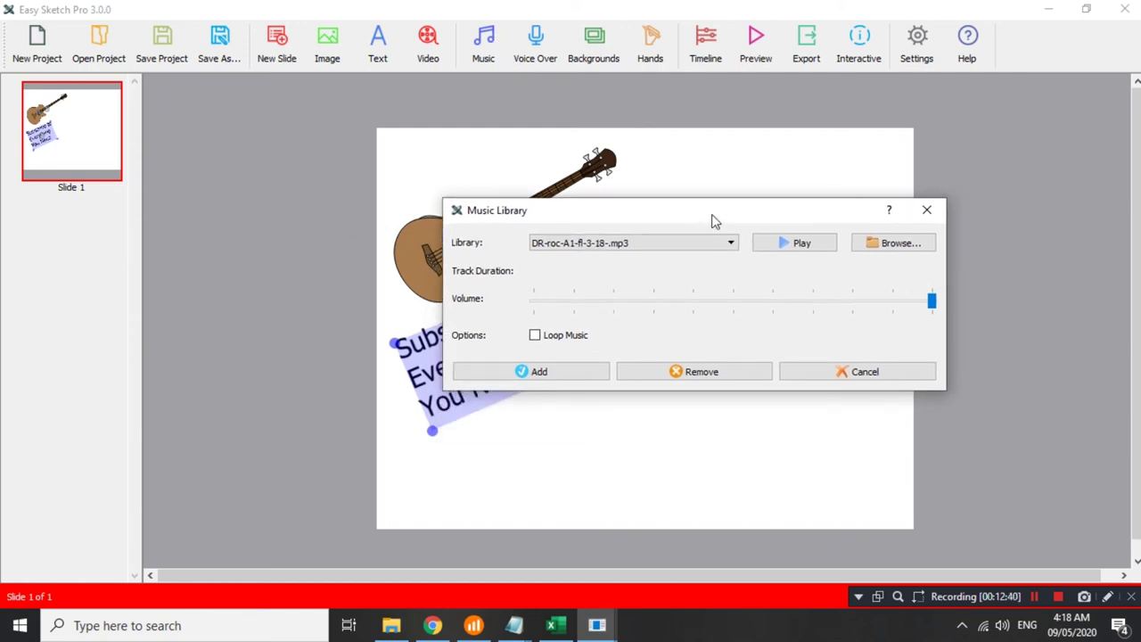
pyautogui.click(928, 216)
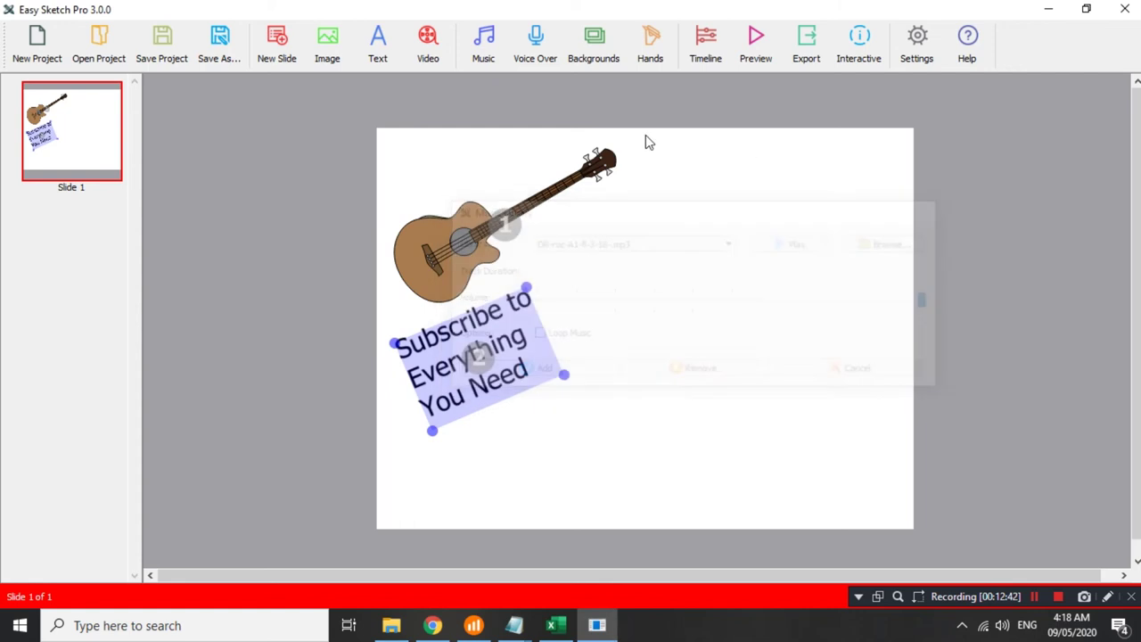
# Open the voice-over recorder, move it up and right, and close it without narration.
pyautogui.click(533, 46)
pyautogui.moveTo(580, 248); pyautogui.dragTo(664, 228)
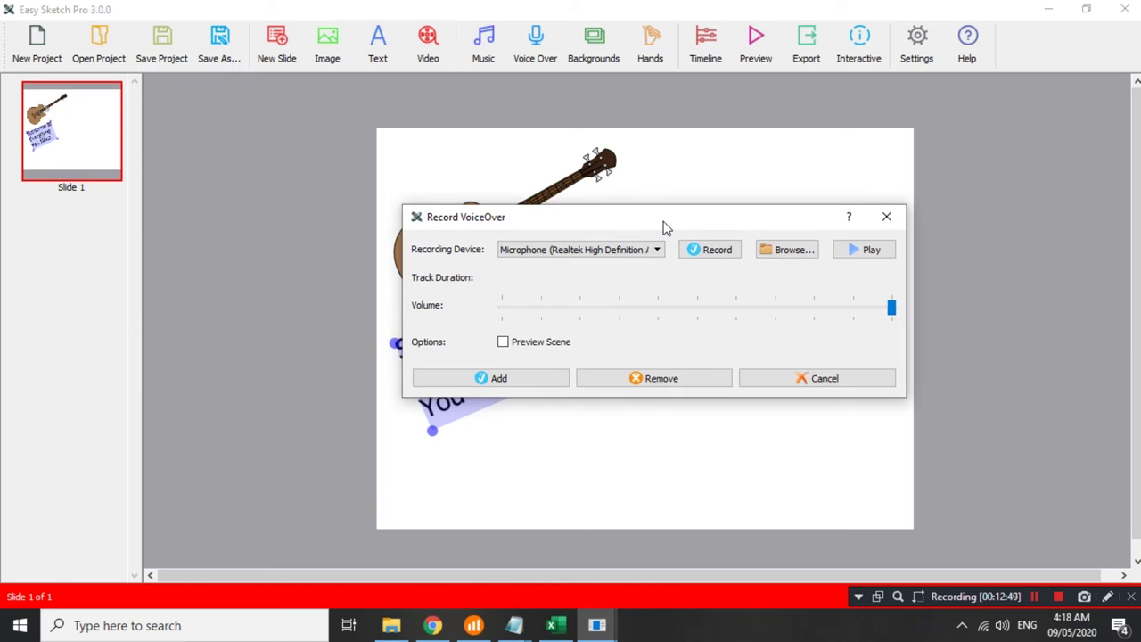
pyautogui.click(886, 216)
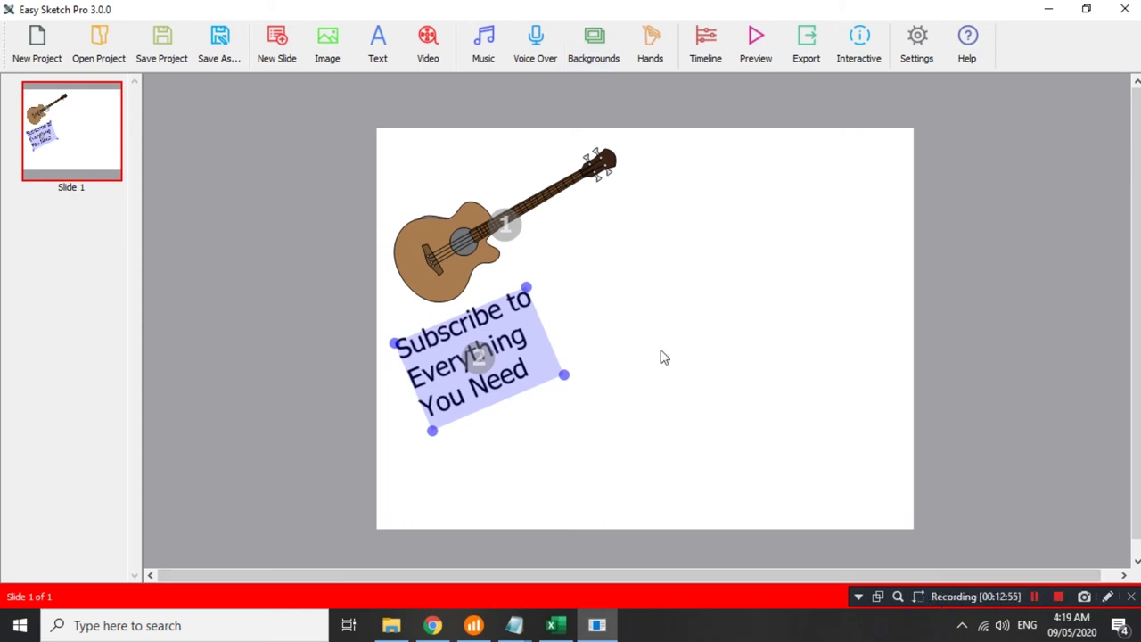
pyautogui.click(615, 43)
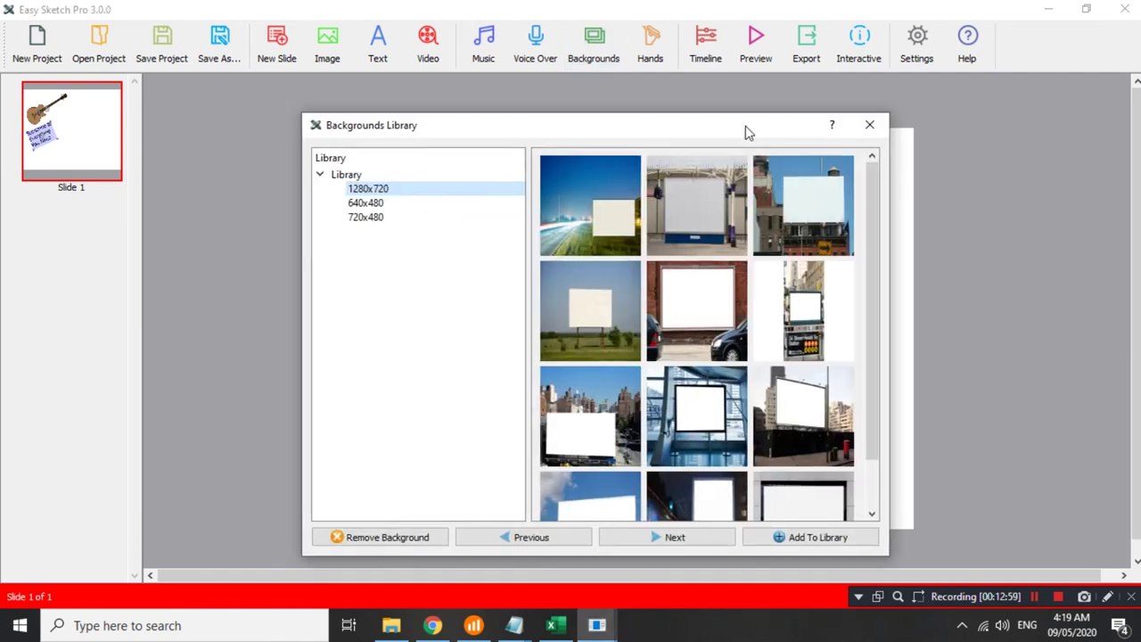
pyautogui.click(656, 187)
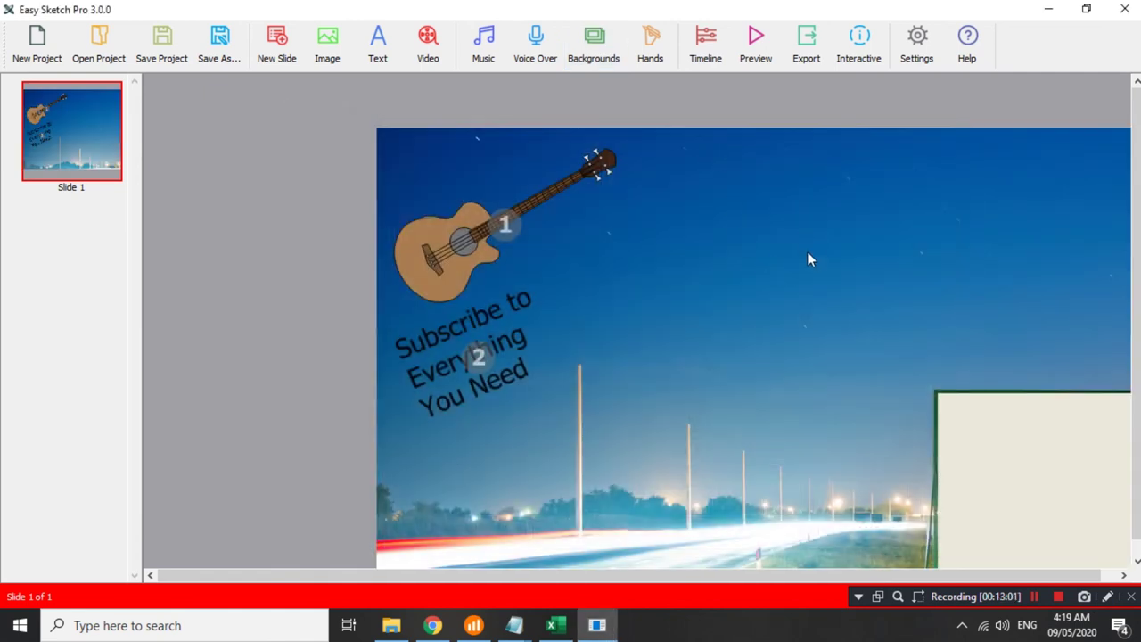
pyautogui.click(581, 56)
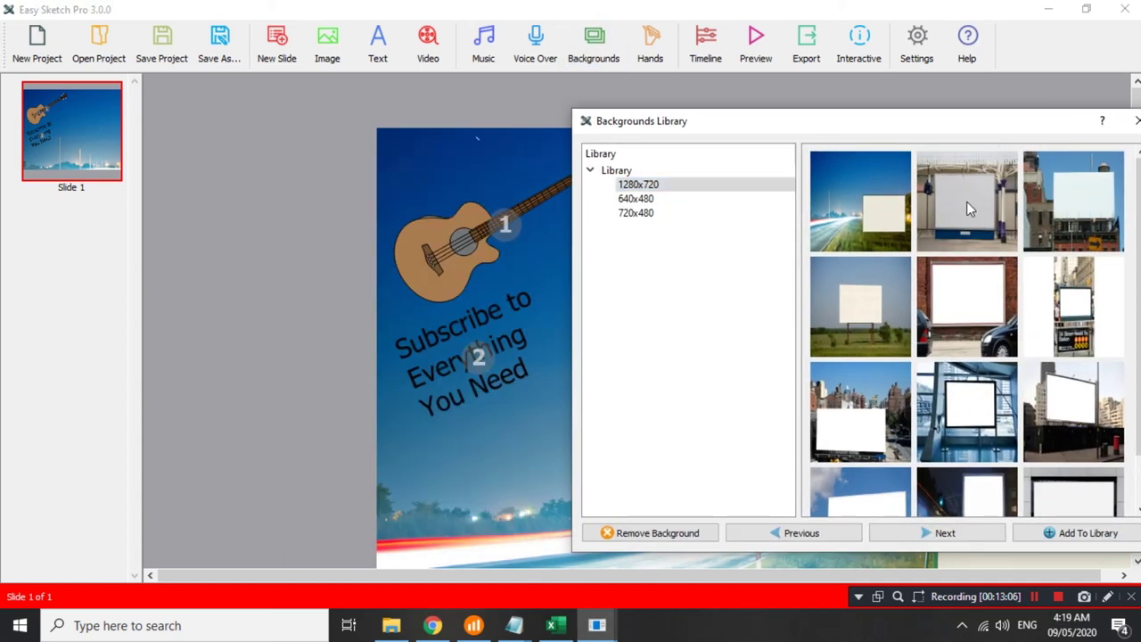
pyautogui.click(967, 202)
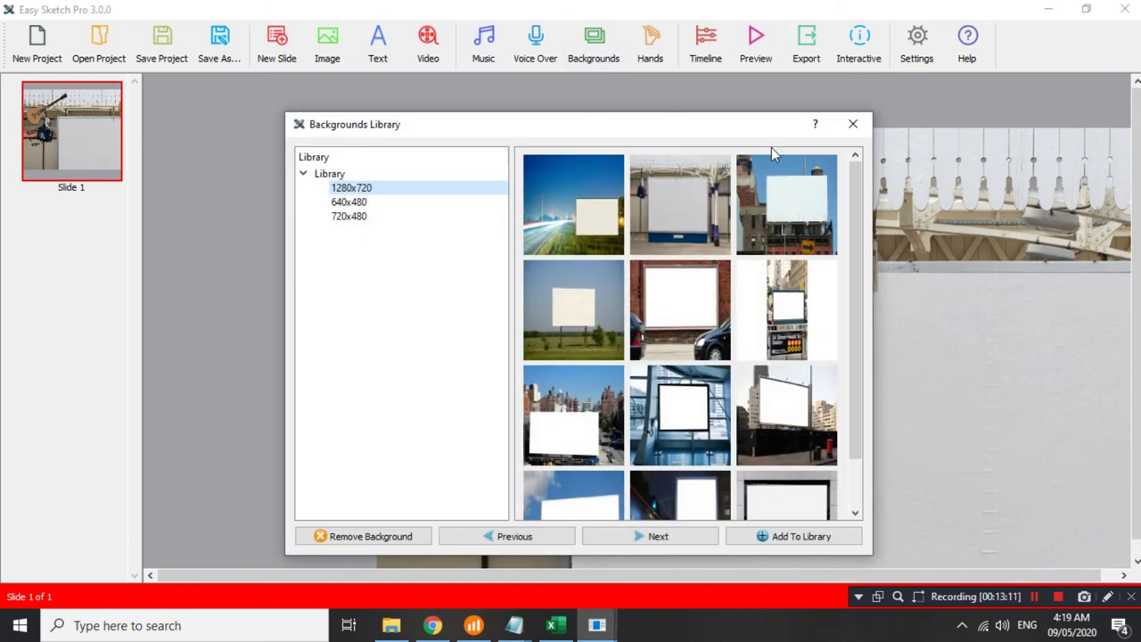
pyautogui.scroll(-2, 796, 239)
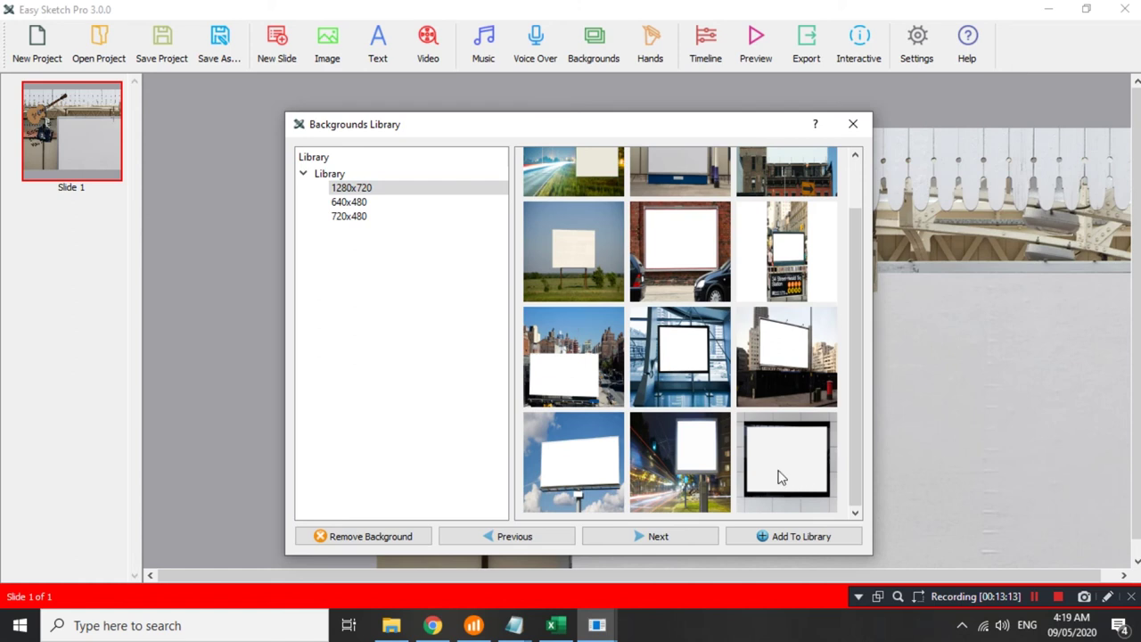
pyautogui.scroll(2, 574, 347)
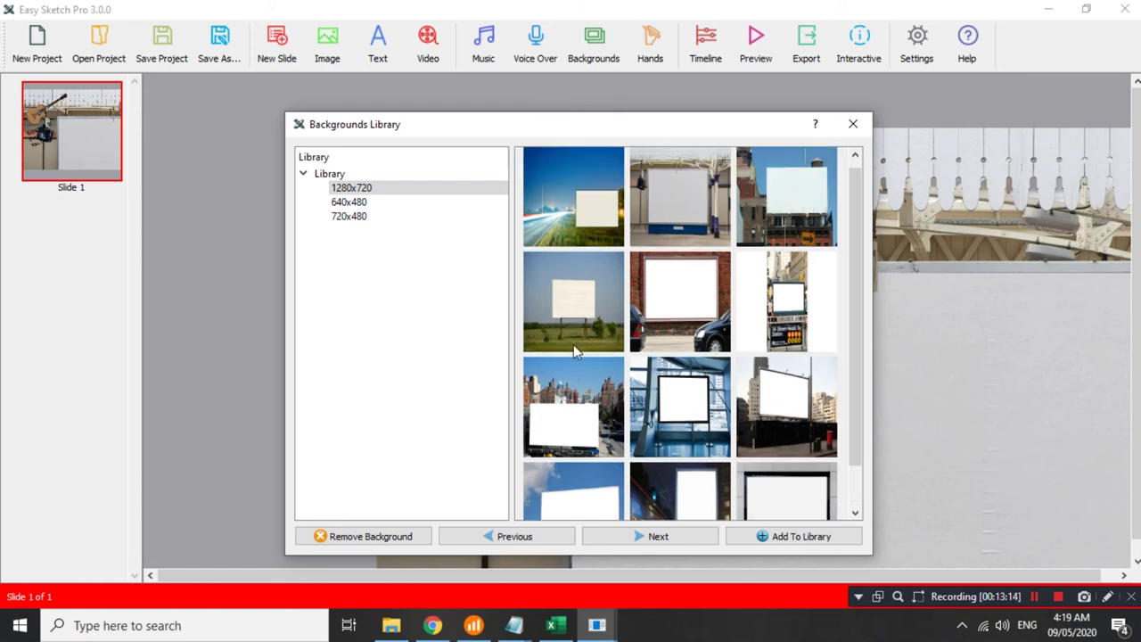
pyautogui.click(351, 188)
pyautogui.click(381, 538)
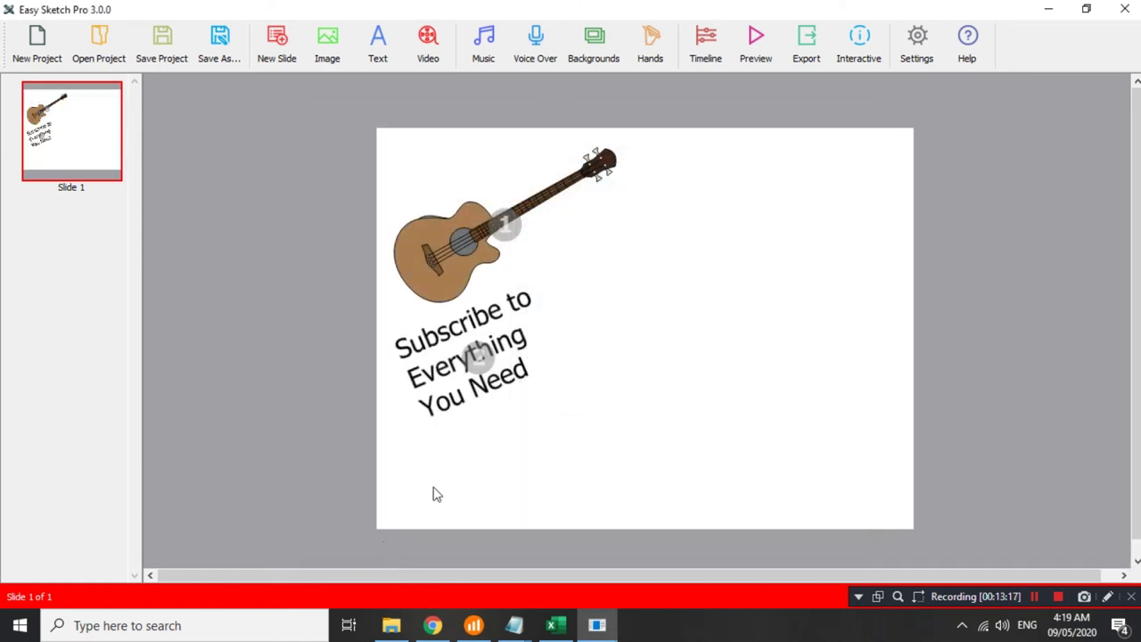
pyautogui.scroll(-1, 446, 254)
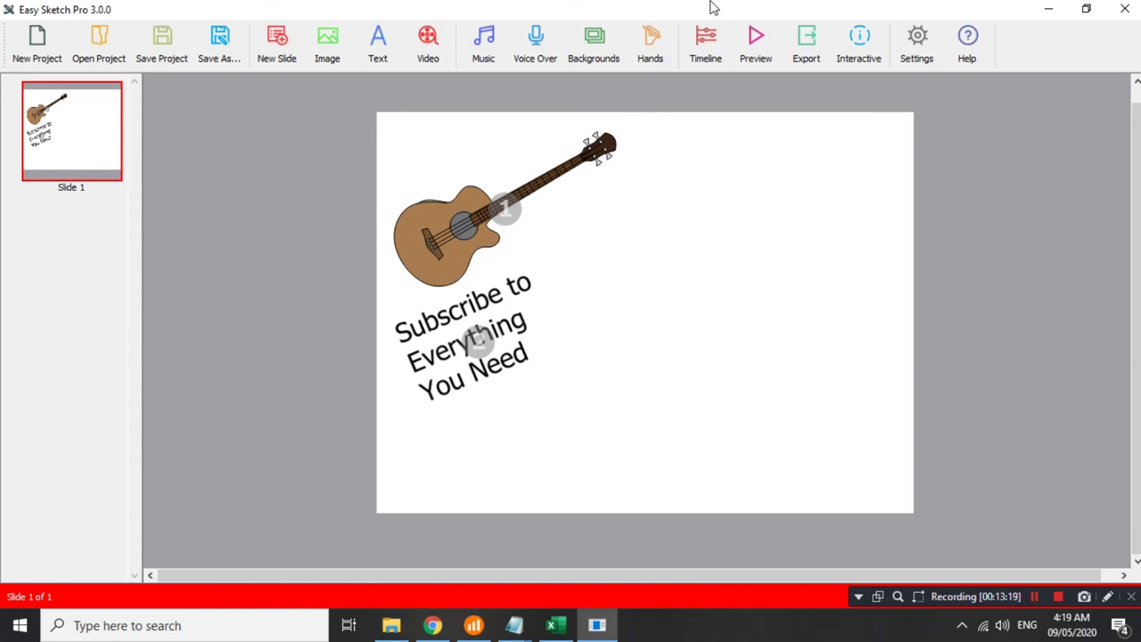
pyautogui.click(697, 61)
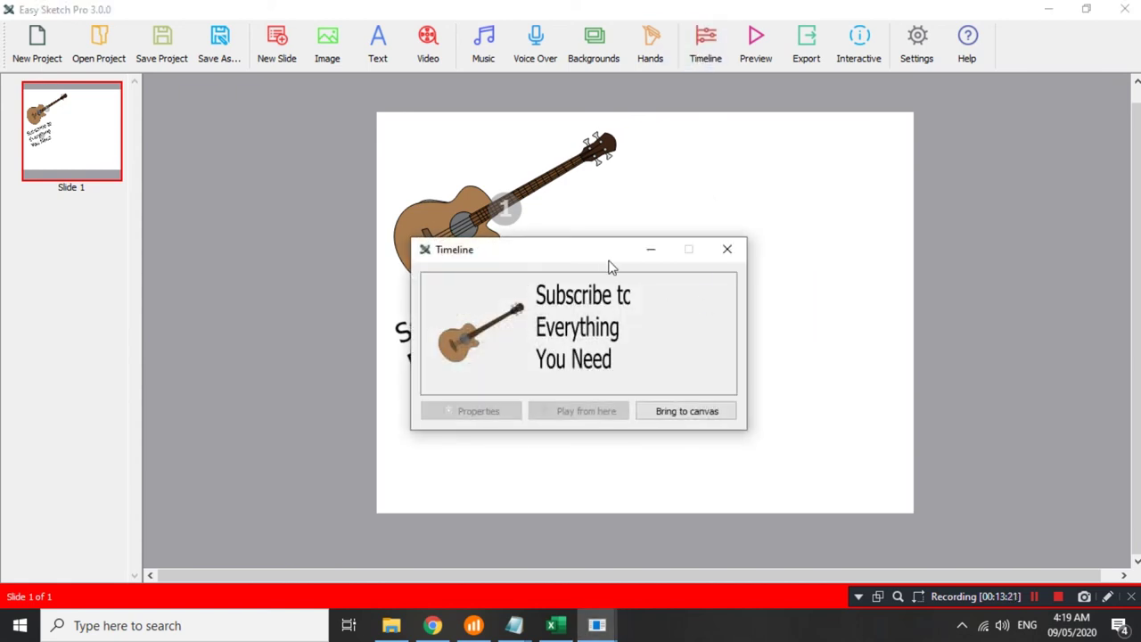
pyautogui.moveTo(606, 265); pyautogui.dragTo(637, 259)
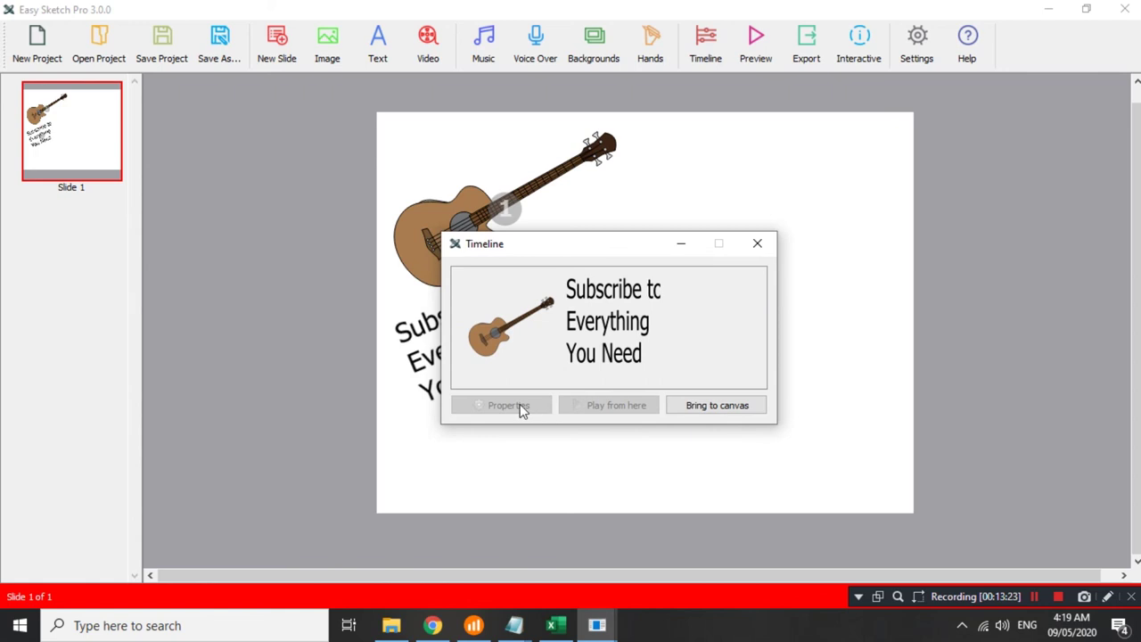
pyautogui.click(509, 360)
pyautogui.click(624, 343)
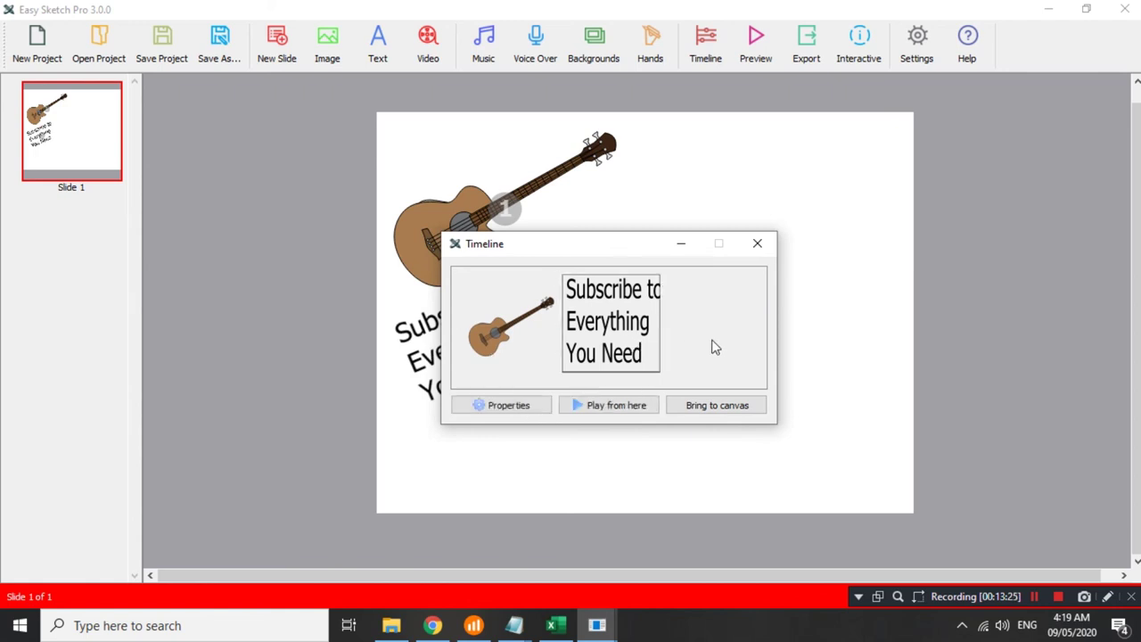
pyautogui.click(757, 244)
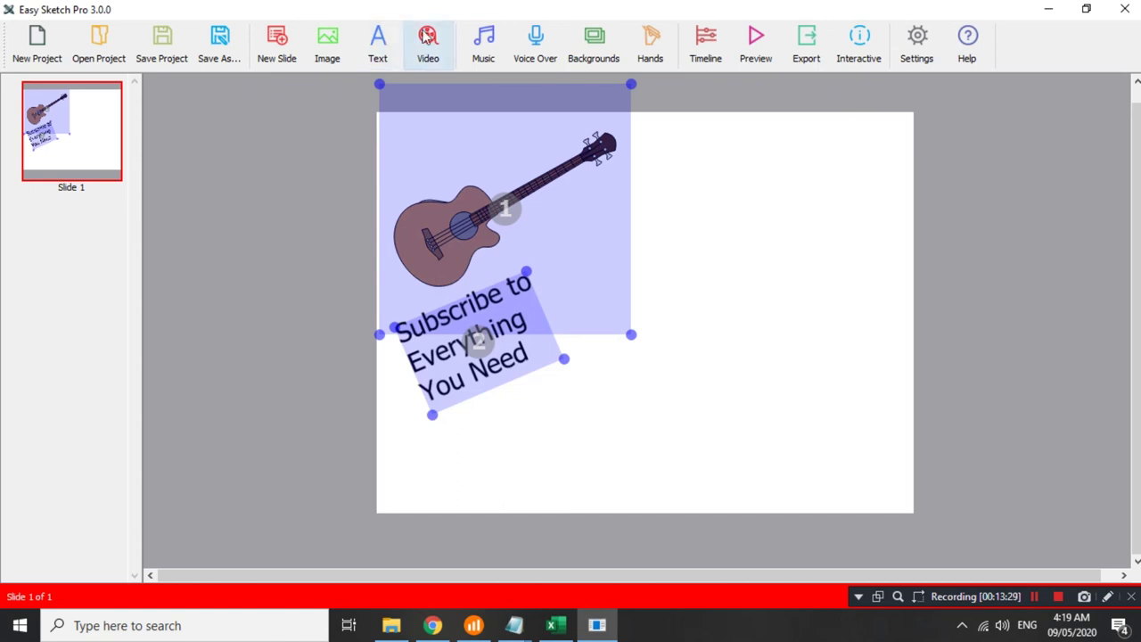
# Browse the clip-art library categories and settle on Internet Marketing.
pyautogui.click(327, 44)
pyautogui.scroll(-2, 686, 361)
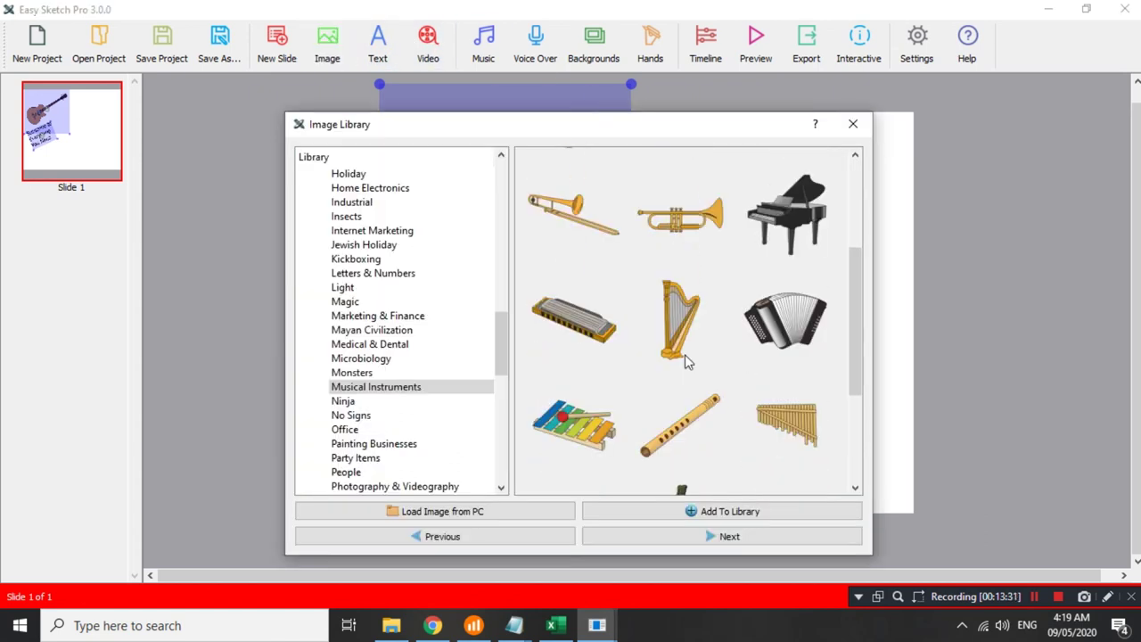
pyautogui.click(379, 330)
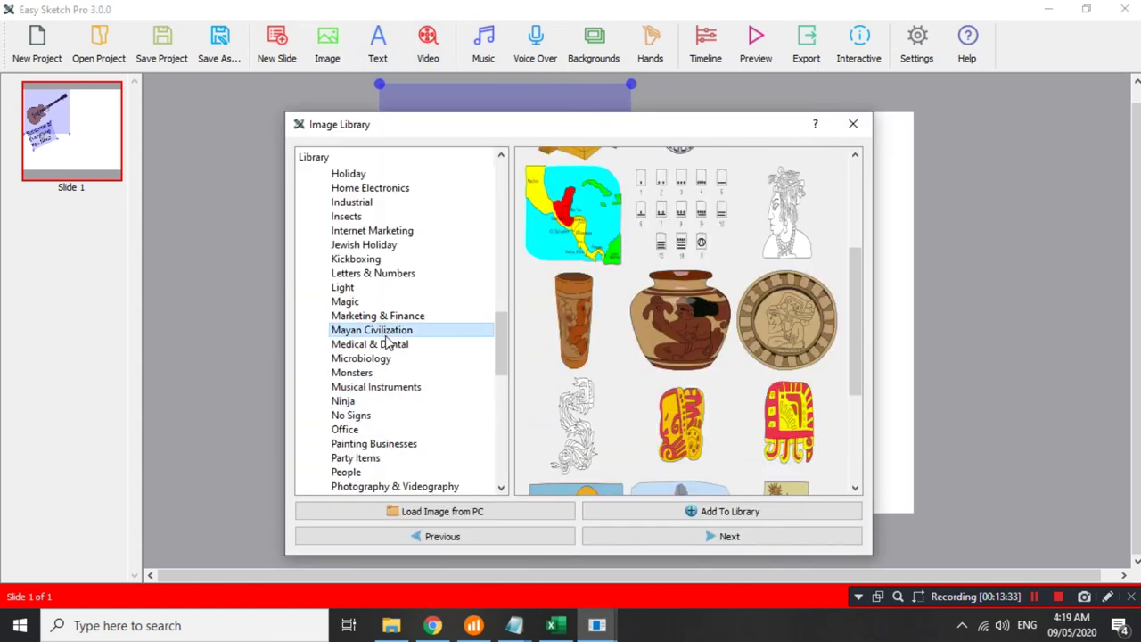
pyautogui.scroll(2, 601, 301)
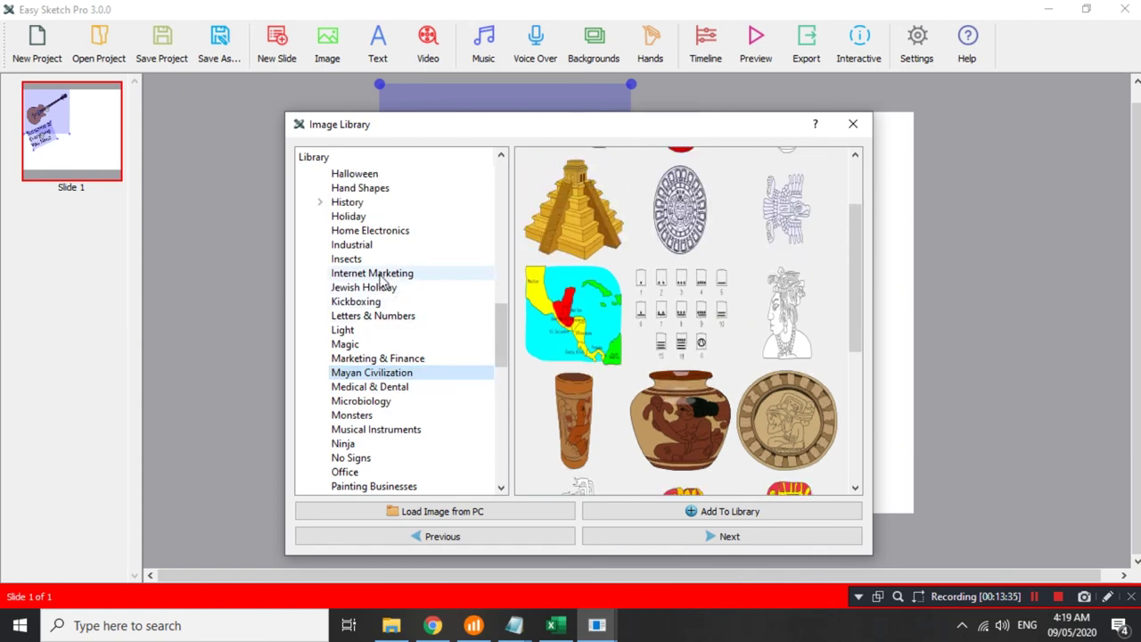
pyautogui.click(383, 274)
pyautogui.click(374, 246)
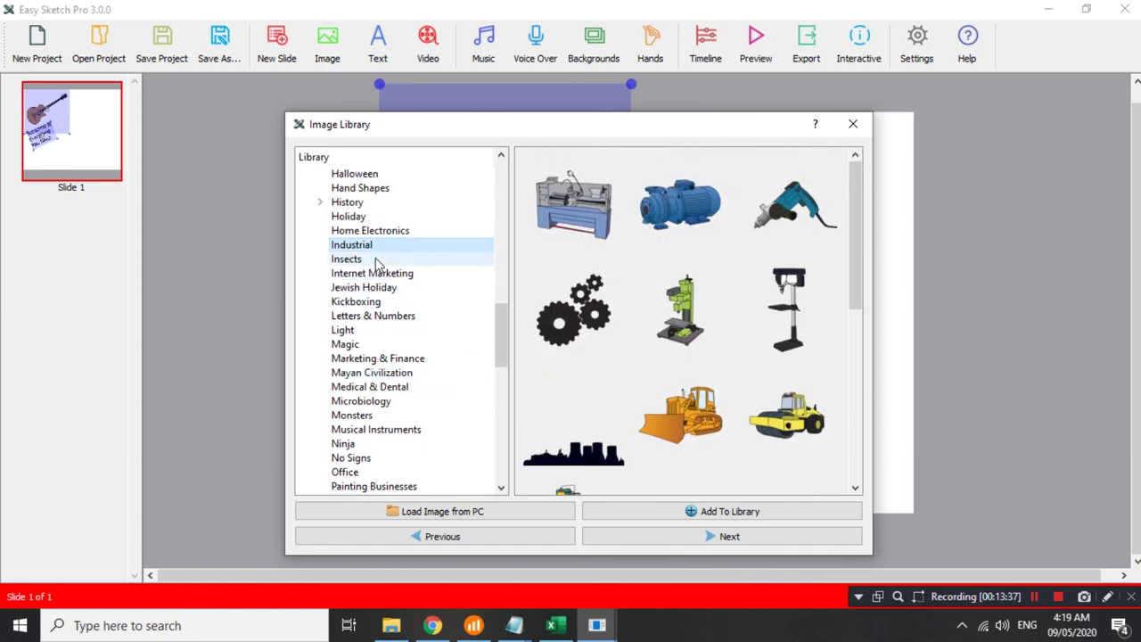
pyautogui.click(381, 260)
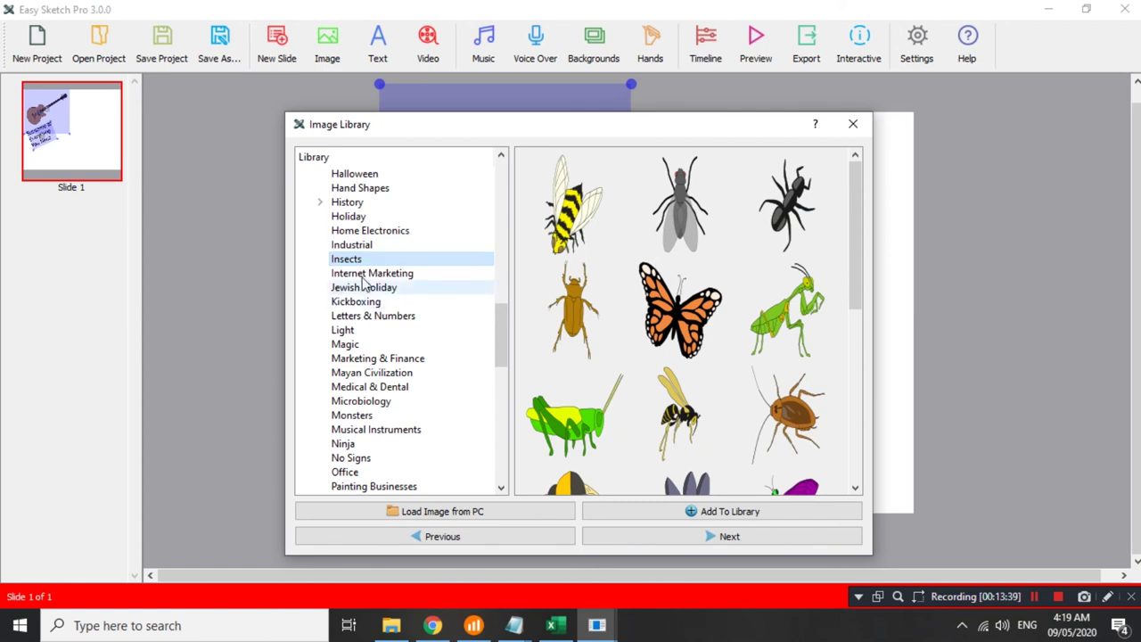
pyautogui.click(378, 274)
pyautogui.scroll(-3, 713, 258)
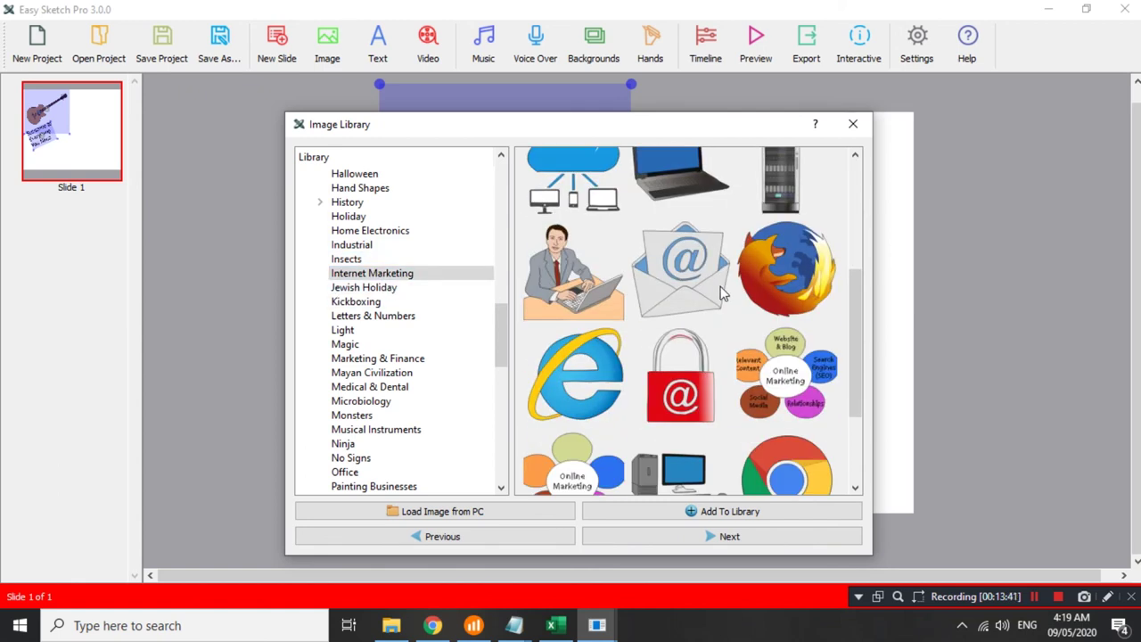
pyautogui.scroll(-3, 726, 298)
pyautogui.scroll(3, 749, 330)
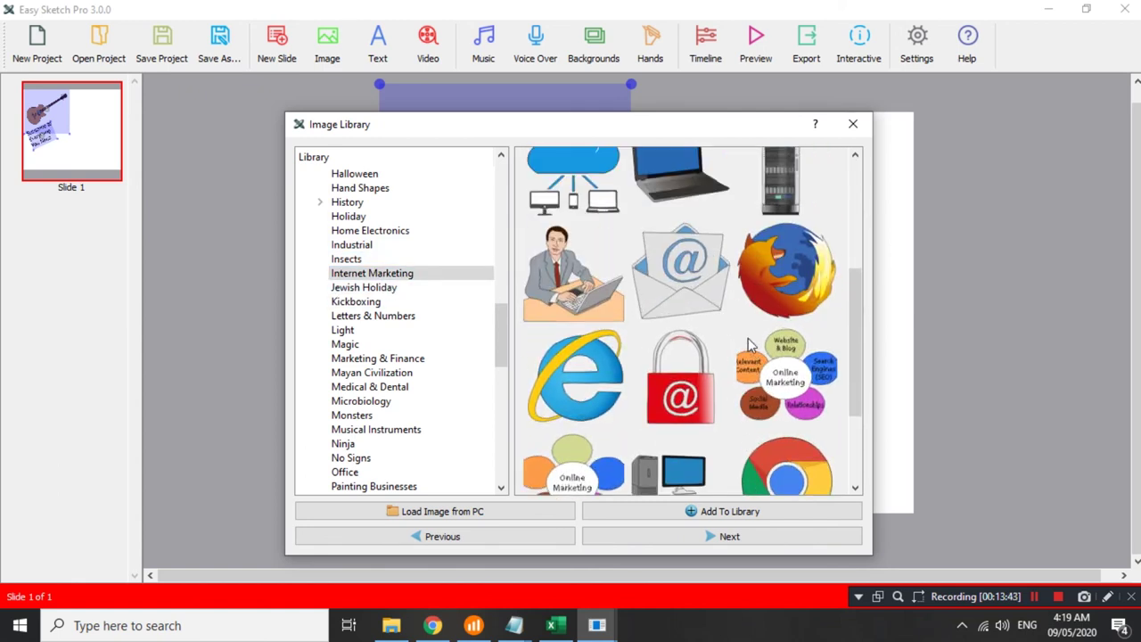
pyautogui.scroll(2, 769, 298)
pyautogui.scroll(2, 698, 310)
# Add the cloud-network image beside the guitar, resized and slightly tilted.
pyautogui.doubleClick(593, 308)
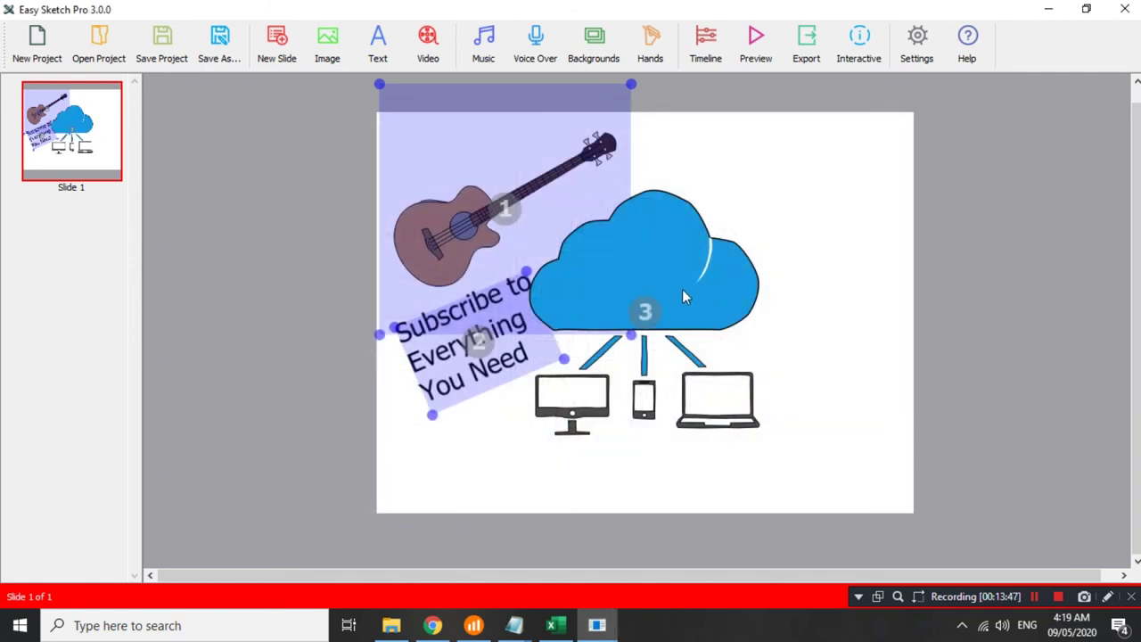
pyautogui.moveTo(702, 289); pyautogui.dragTo(744, 325)
pyautogui.moveTo(587, 214); pyautogui.dragTo(603, 239)
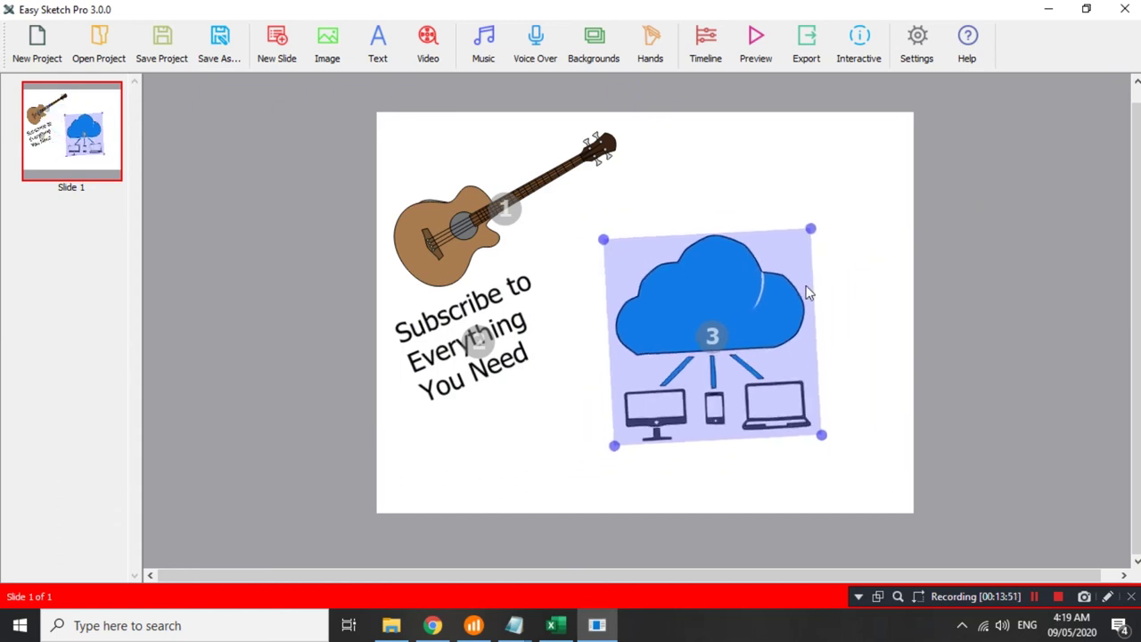
pyautogui.moveTo(811, 229); pyautogui.dragTo(829, 169)
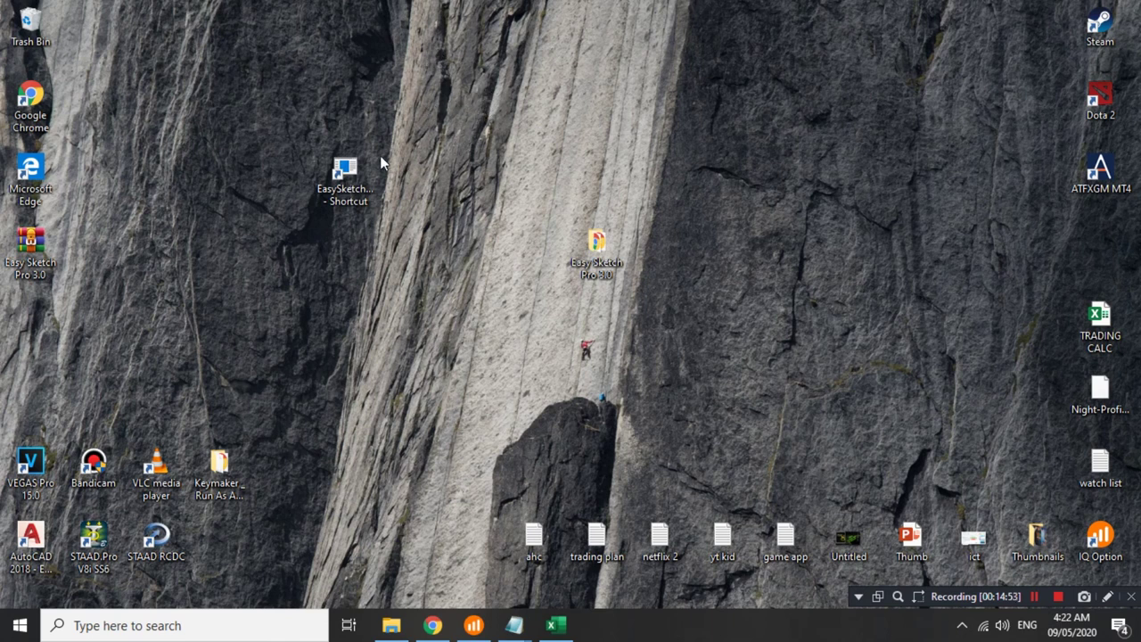
# Drag the EasySketchPro3 shortcut into the left column beside the Easy Sketch Pro 3.0 folder.
pyautogui.moveTo(356, 172); pyautogui.dragTo(146, 249)
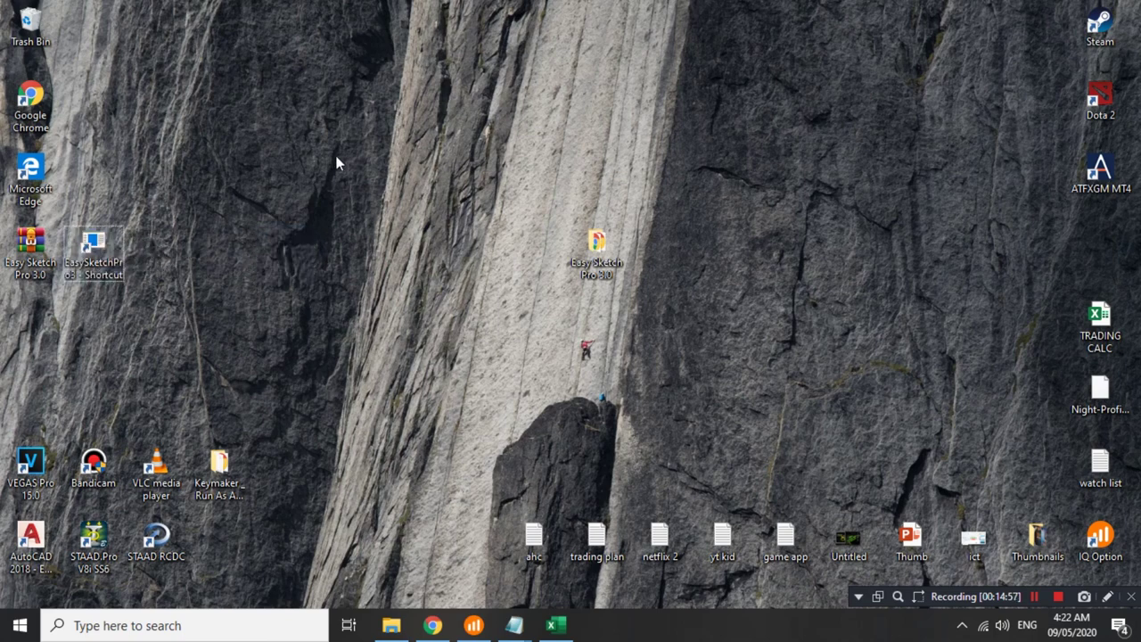